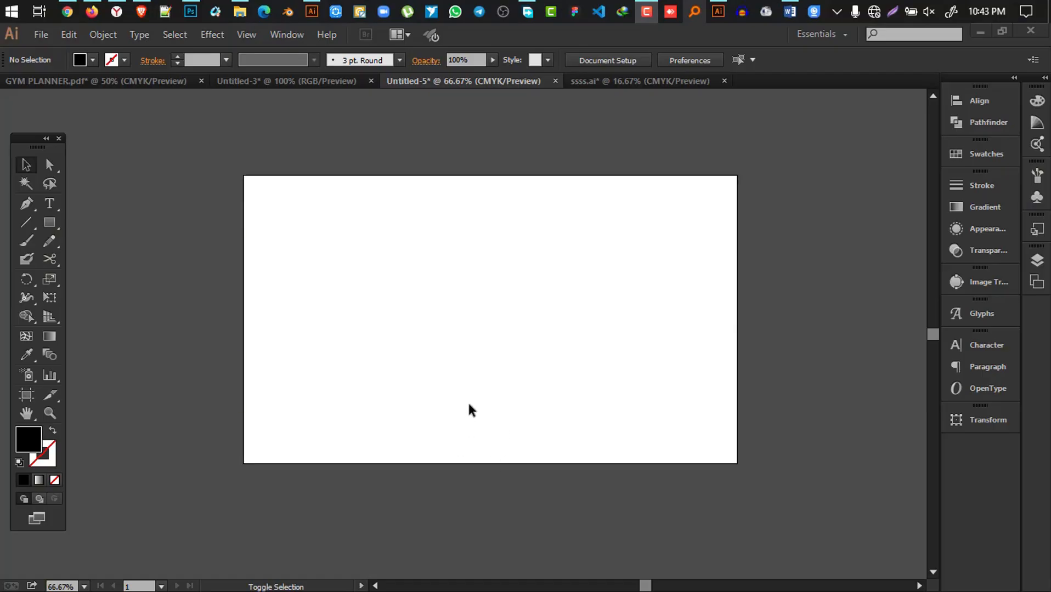
- Draw a black pentagon on the artboard with the Polygon tool and move it to the artboard's right half
key(ctrl+1)
scroll(469, 409, up, 2)
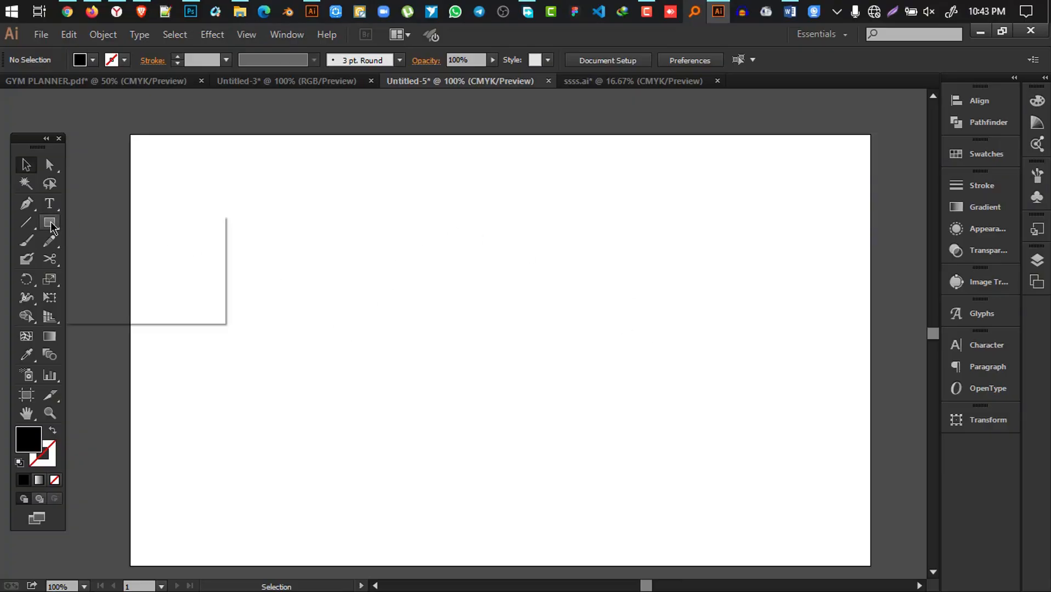
drag(50, 223, 121, 287)
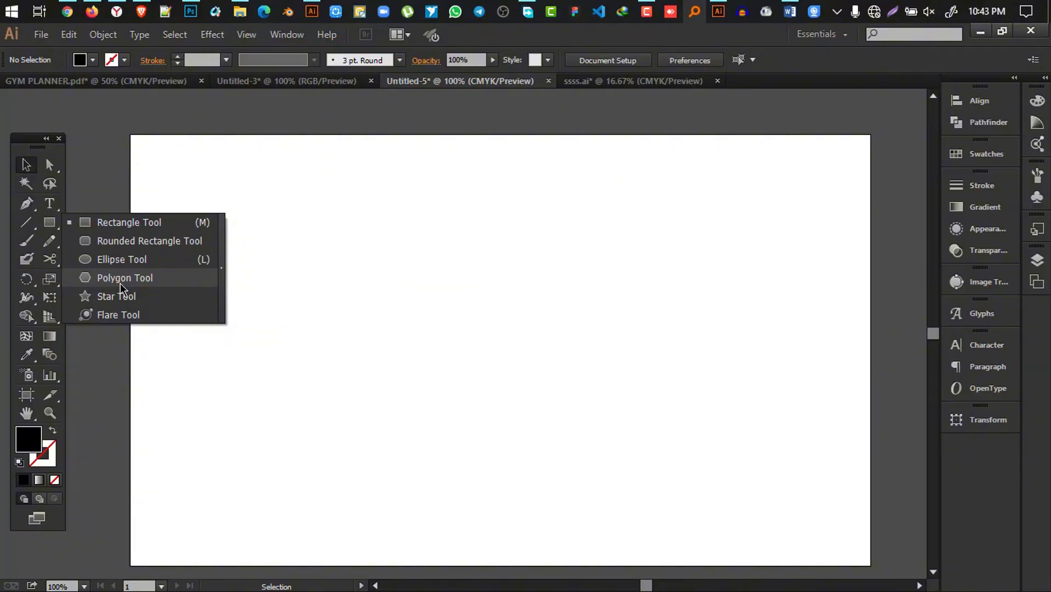
drag(122, 287, 122, 284)
drag(339, 317, 406, 377)
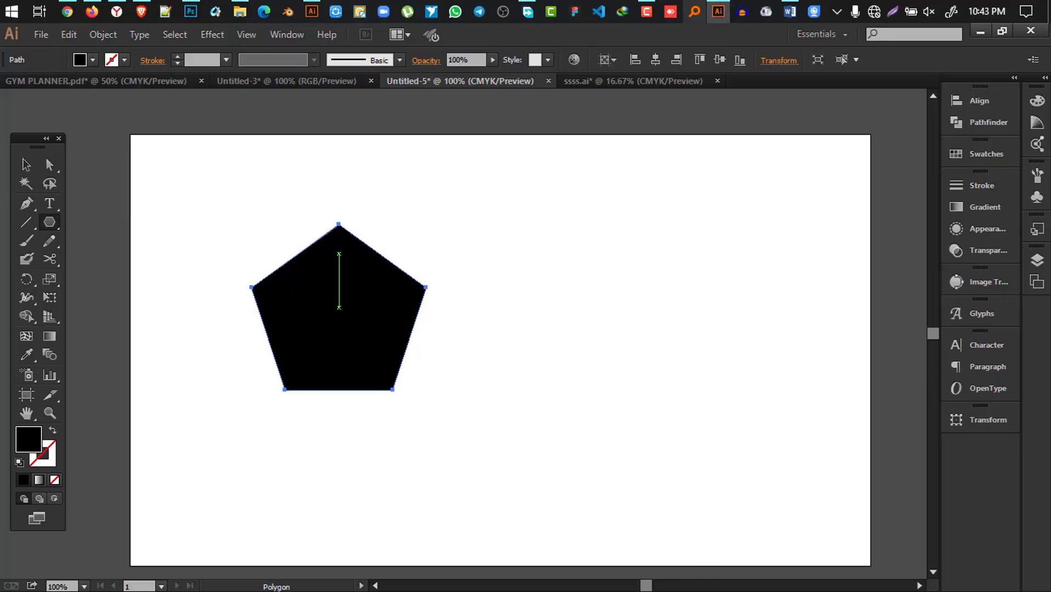
key(v)
drag(381, 289, 600, 272)
- Create a six-sided polygon with a radius of 118.9285 px on the empty area beside the pentagon
click(48, 224)
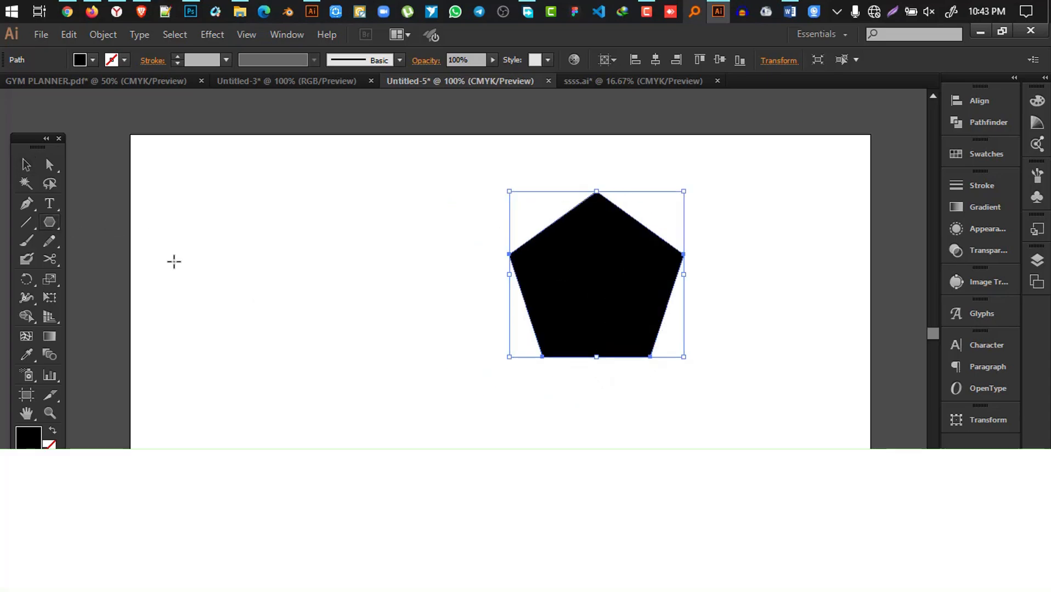
click(297, 303)
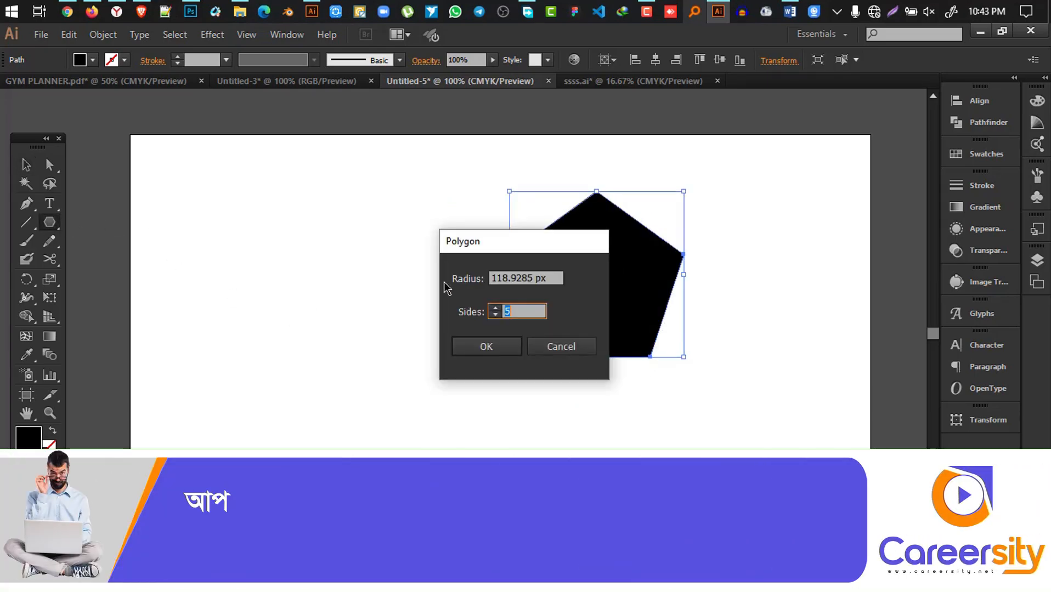
click(495, 309)
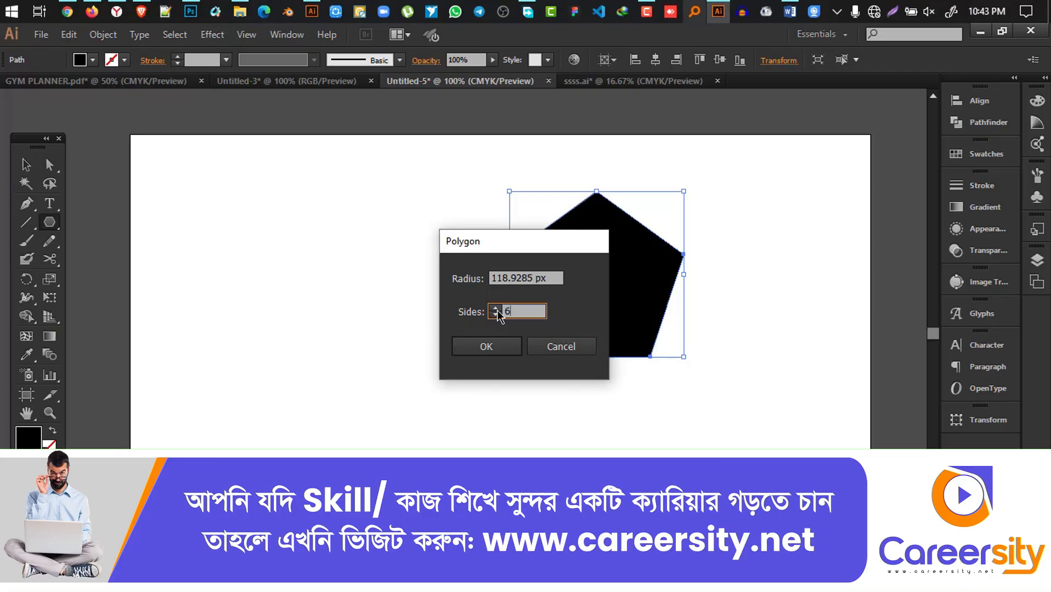
click(505, 346)
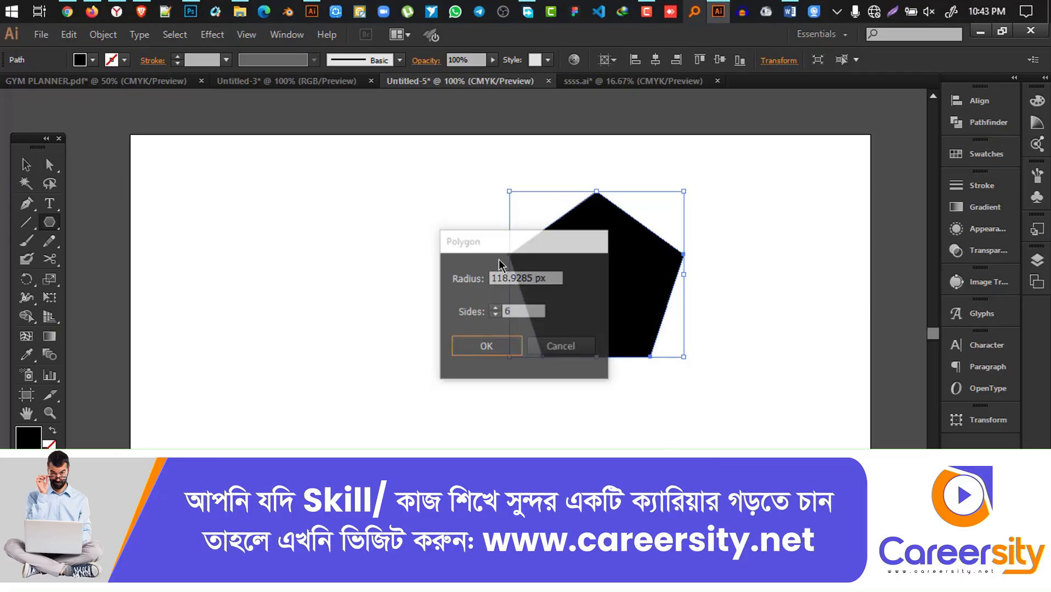
- Delete the pentagon
key(v)
click(591, 288)
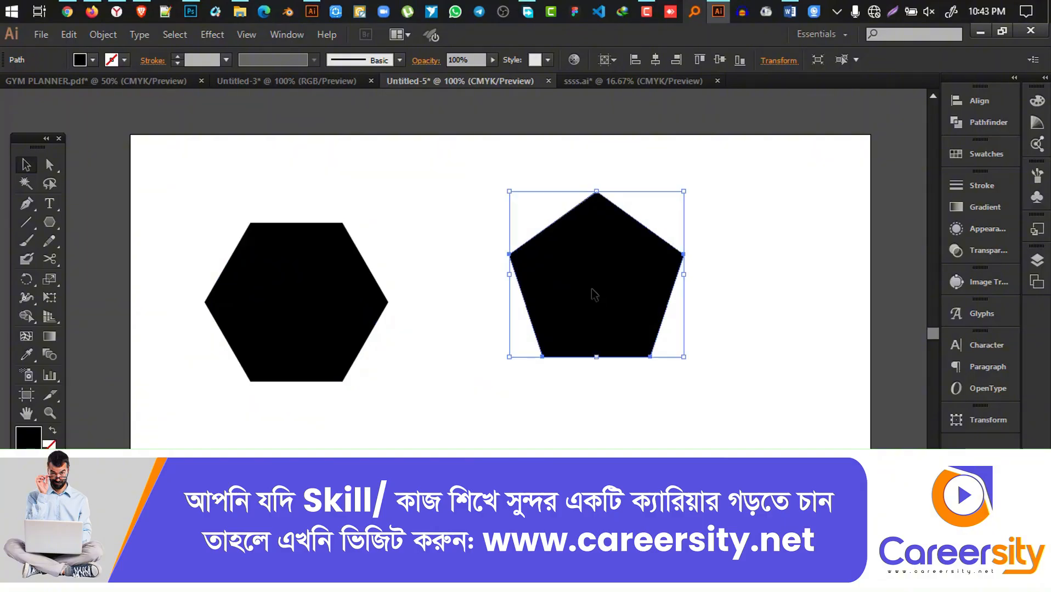
key(Delete)
- Rotate the hexagon so one vertex points straight up and move it to the artboard's horizontal centre
click(311, 269)
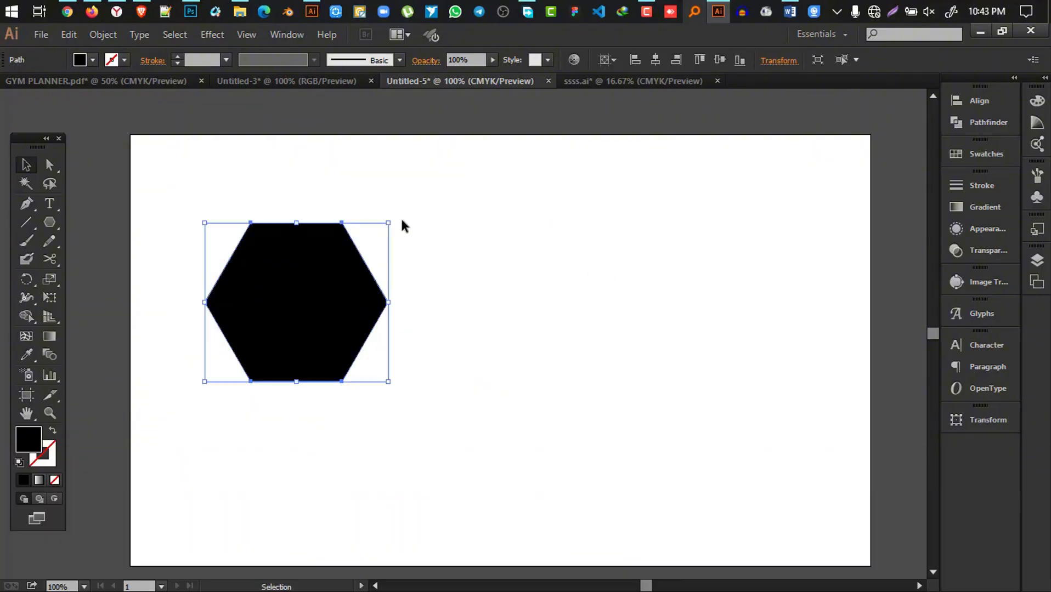
drag(390, 211, 399, 394)
drag(312, 294, 505, 311)
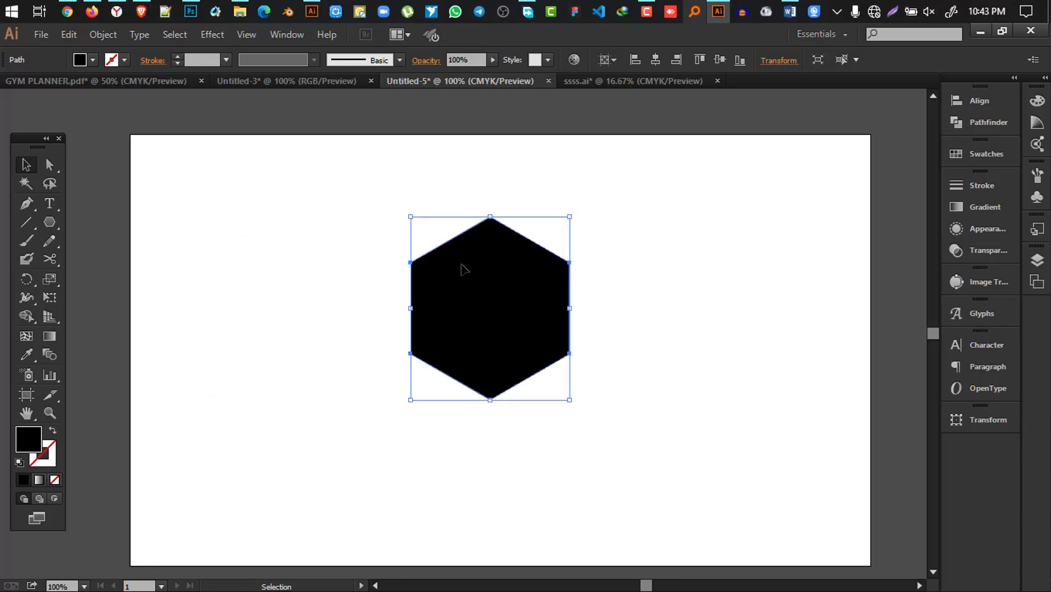
- Round all six hexagon corners to a radius of about 27.65 px and move the shape toward the artboard's left side
key(a)
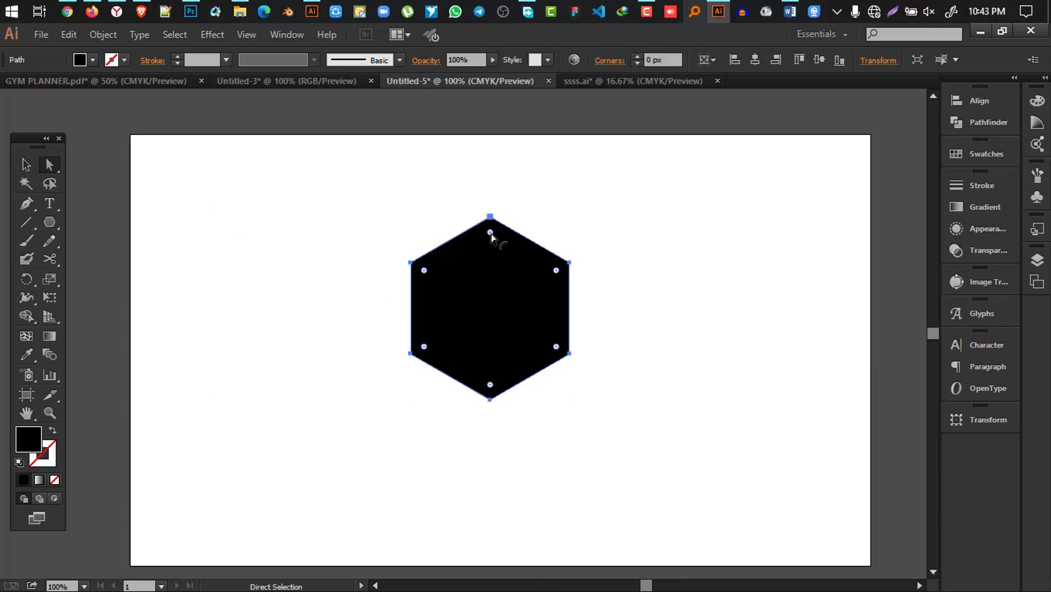
drag(490, 235, 491, 242)
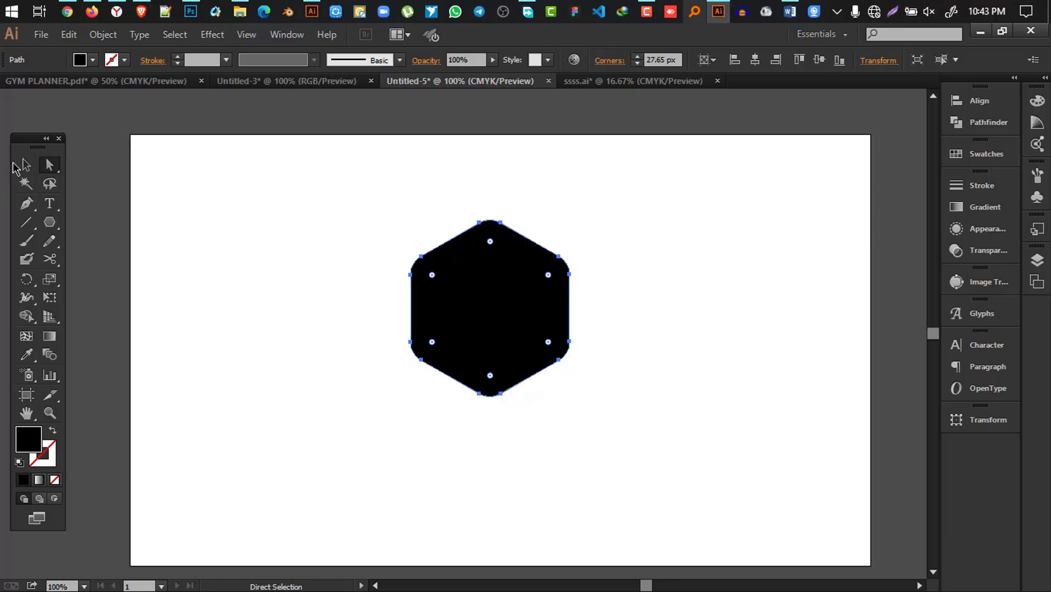
click(24, 165)
click(372, 236)
click(488, 313)
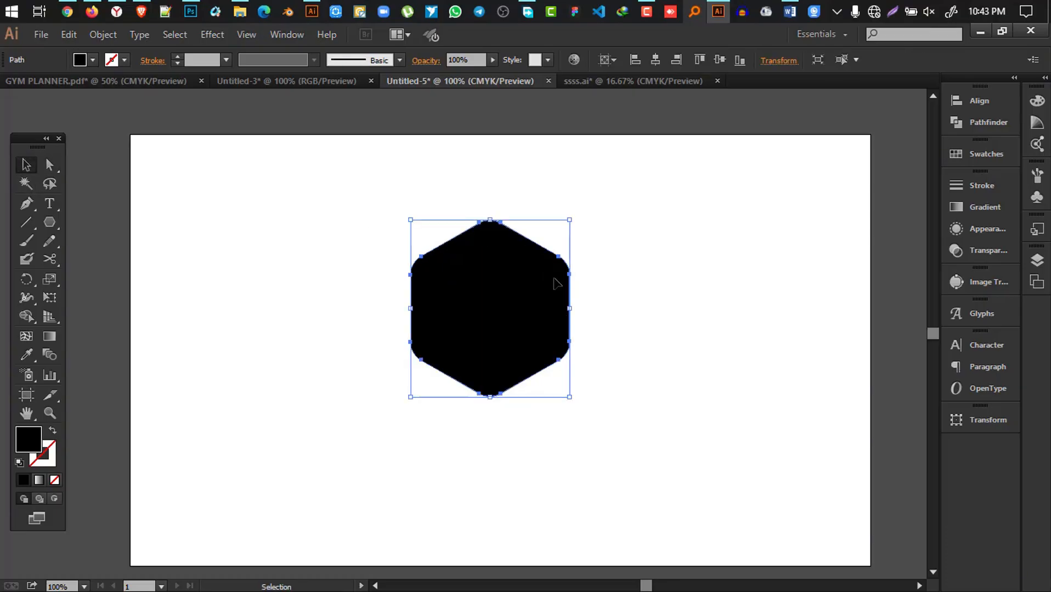
drag(527, 311, 359, 300)
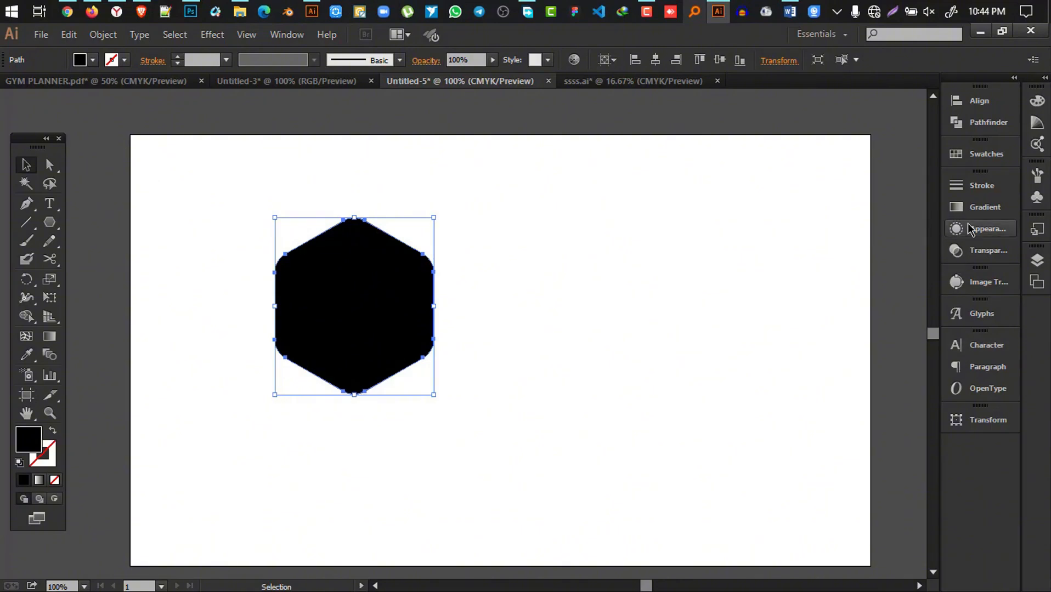
- Fill the hexagon with a linear gradient, using crimson for the starting stop and blue R=0 G=113 B=188 for the ending stop
click(286, 36)
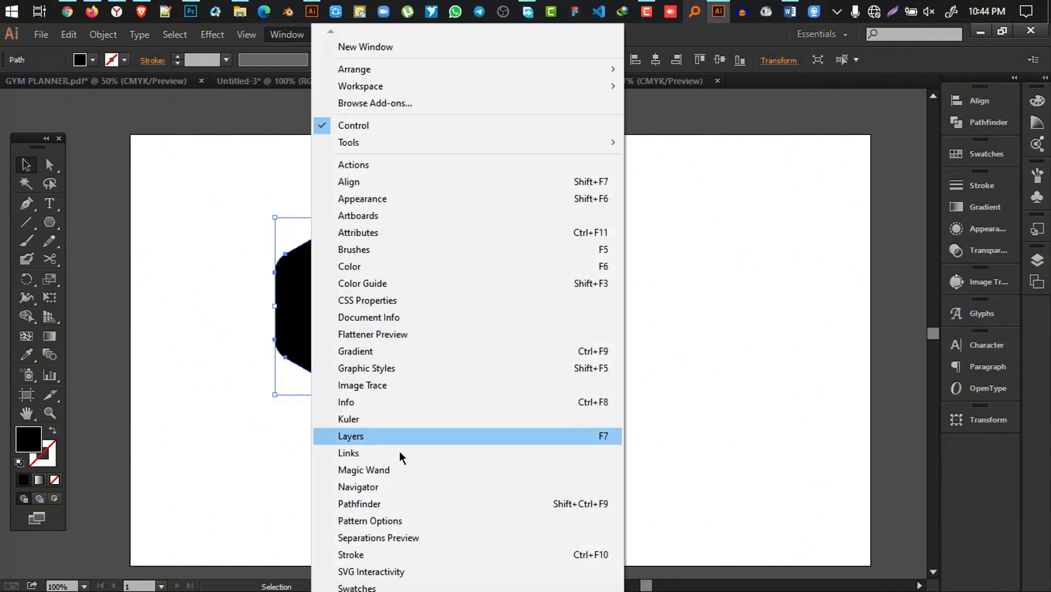
click(381, 353)
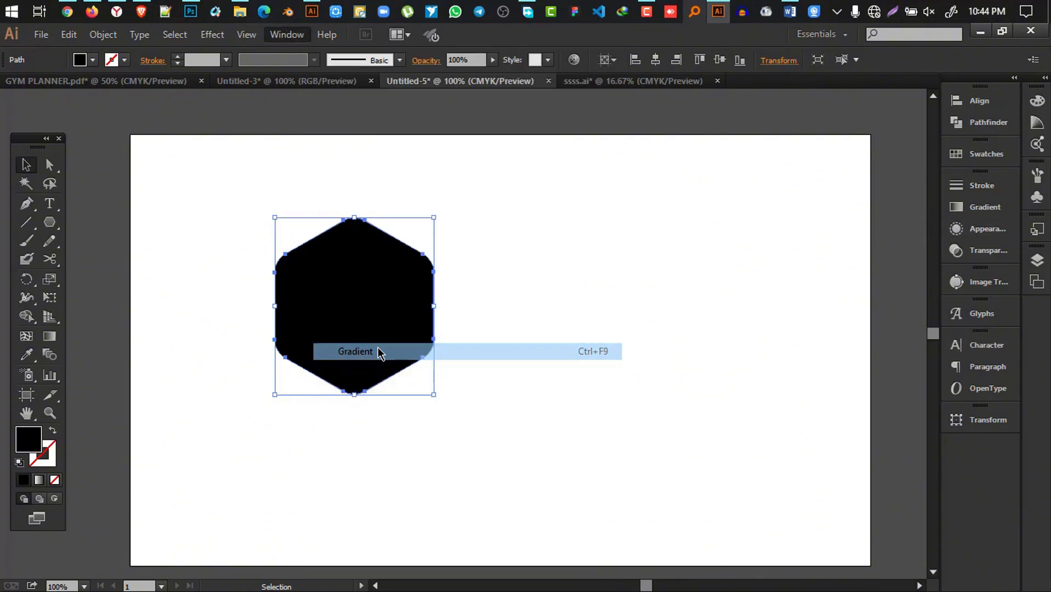
click(827, 292)
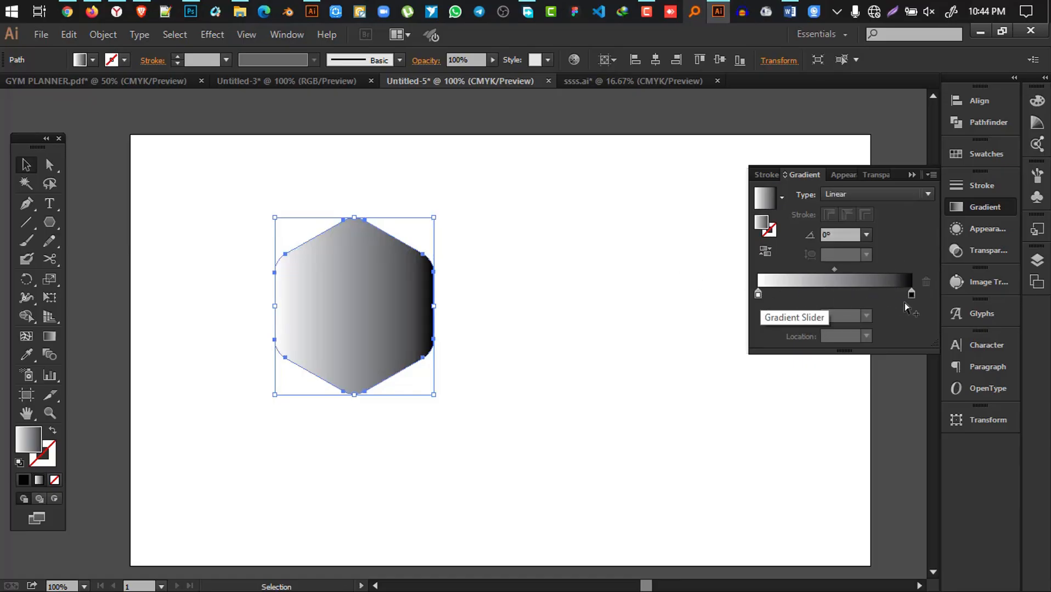
click(759, 294)
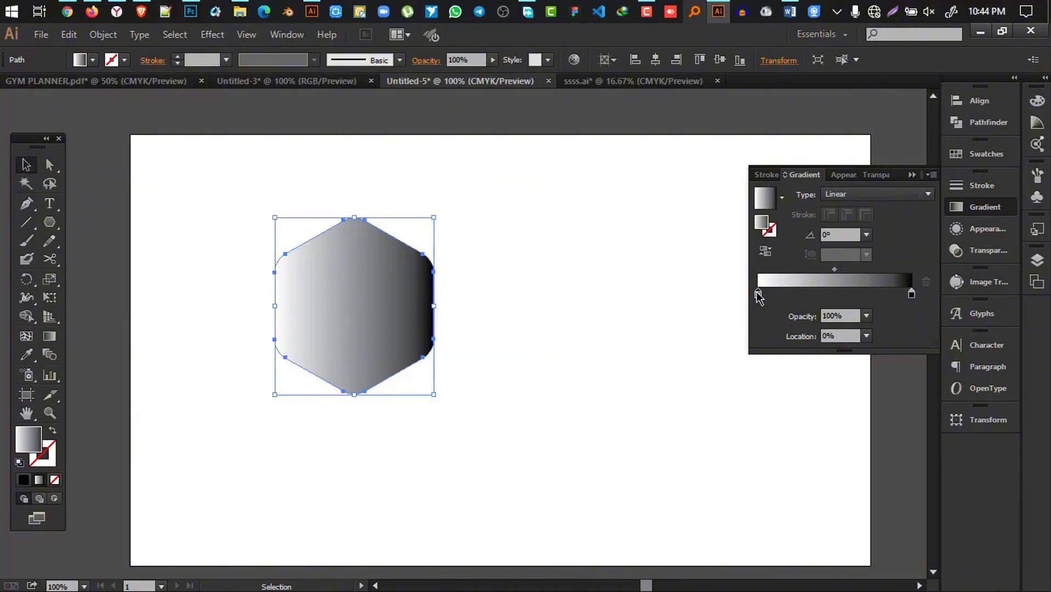
double_click(759, 297)
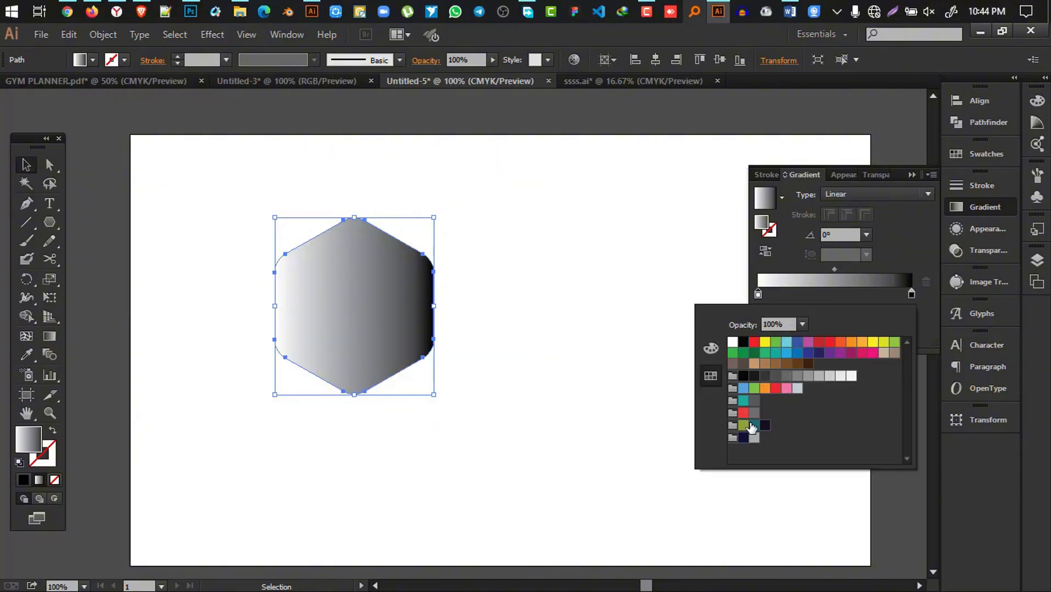
click(851, 357)
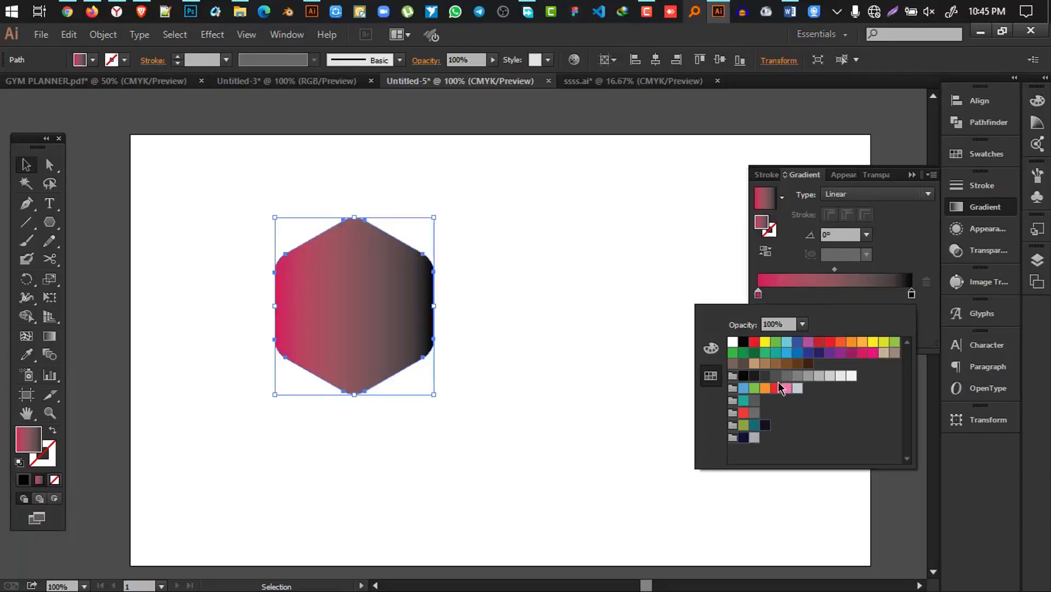
click(798, 354)
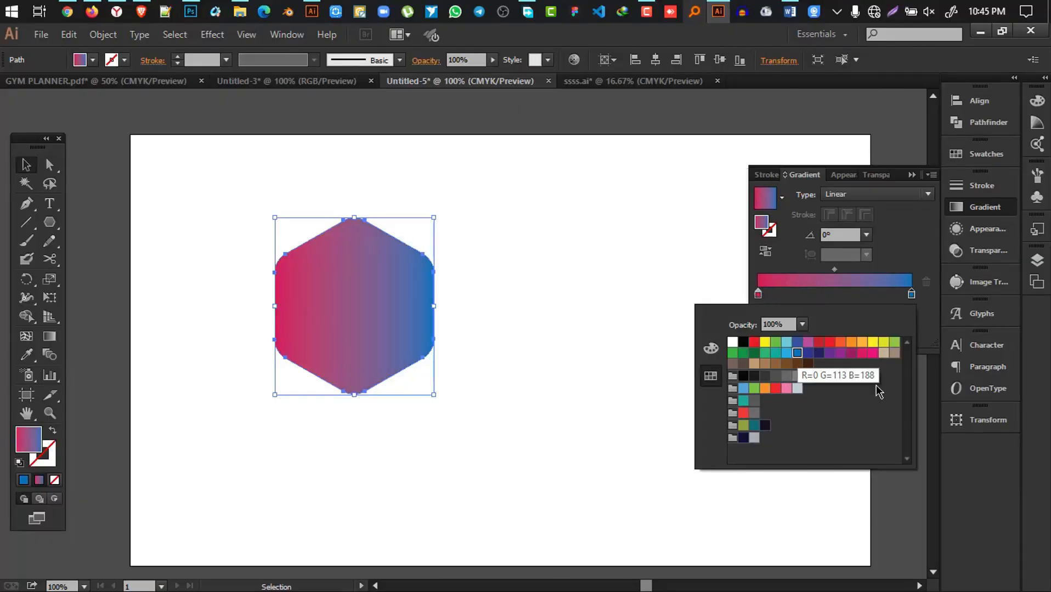
- Change the gradient's starting stop to the dark navy swatch, then deselect the hexagon and collapse the gradient settings
click(758, 296)
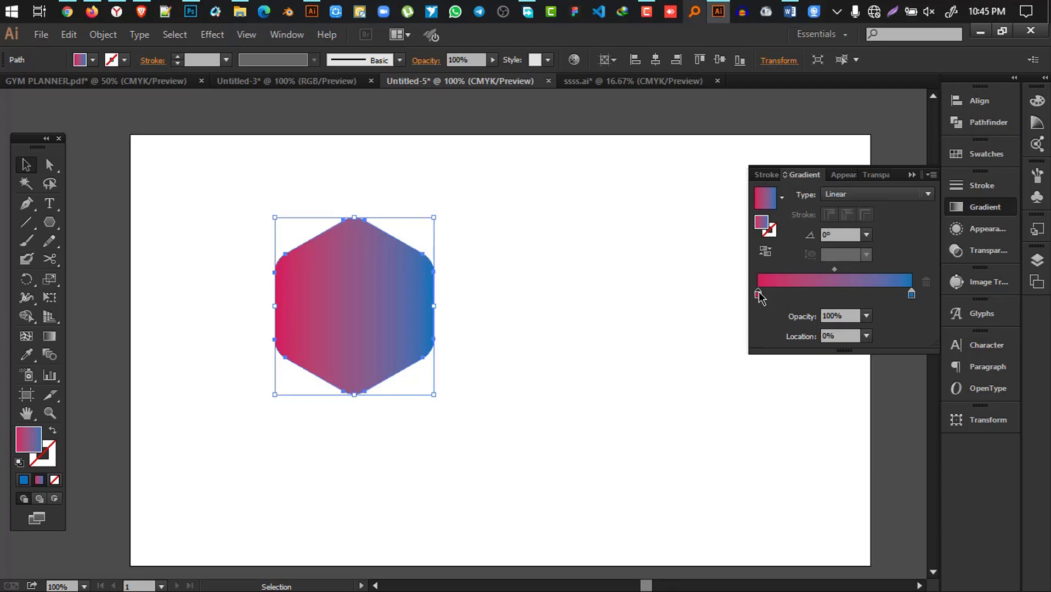
double_click(758, 296)
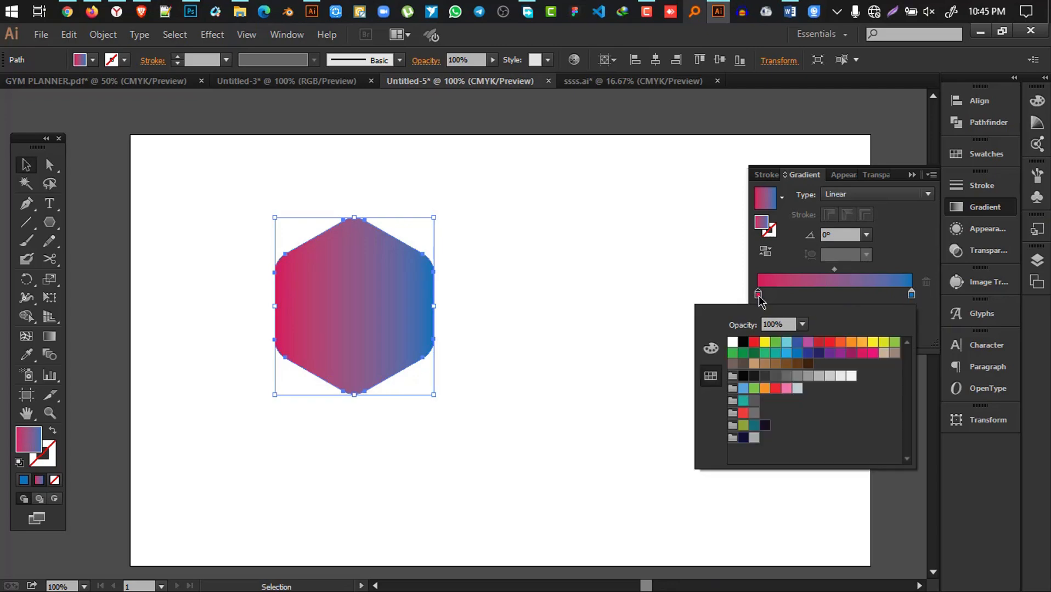
click(798, 354)
click(808, 354)
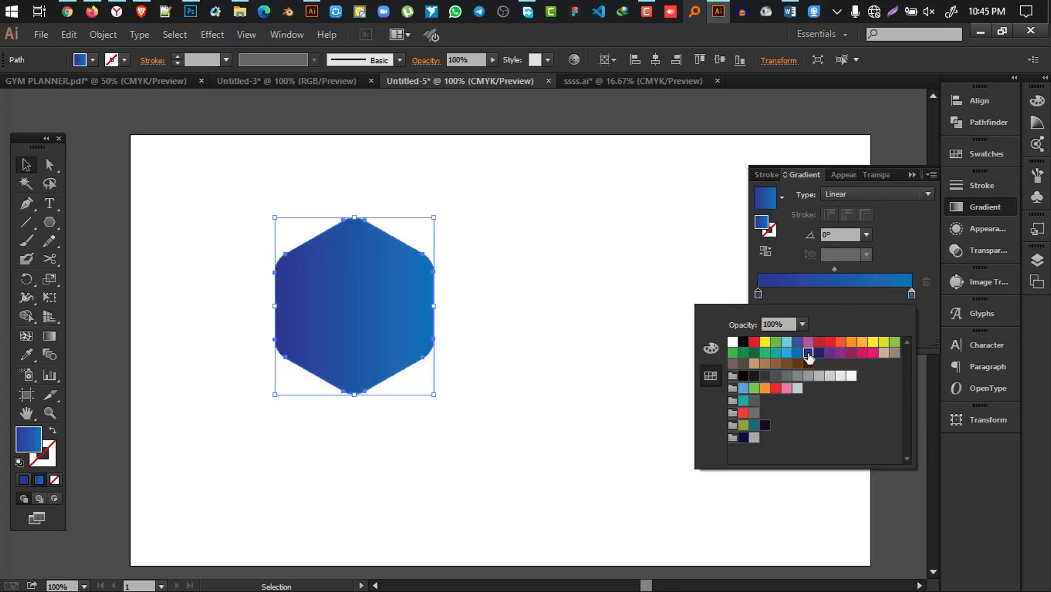
click(818, 354)
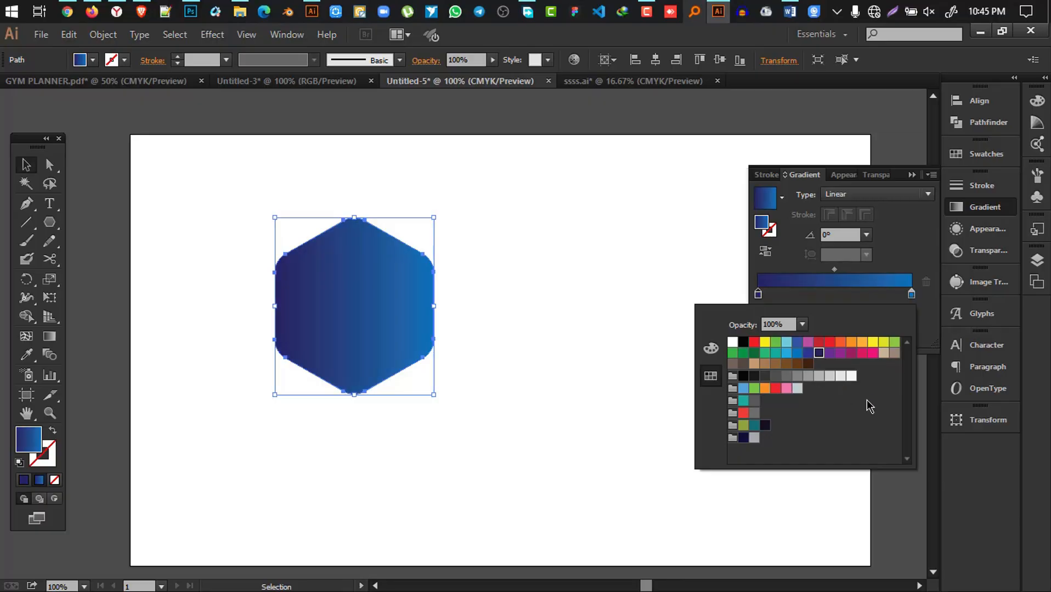
click(636, 270)
click(637, 242)
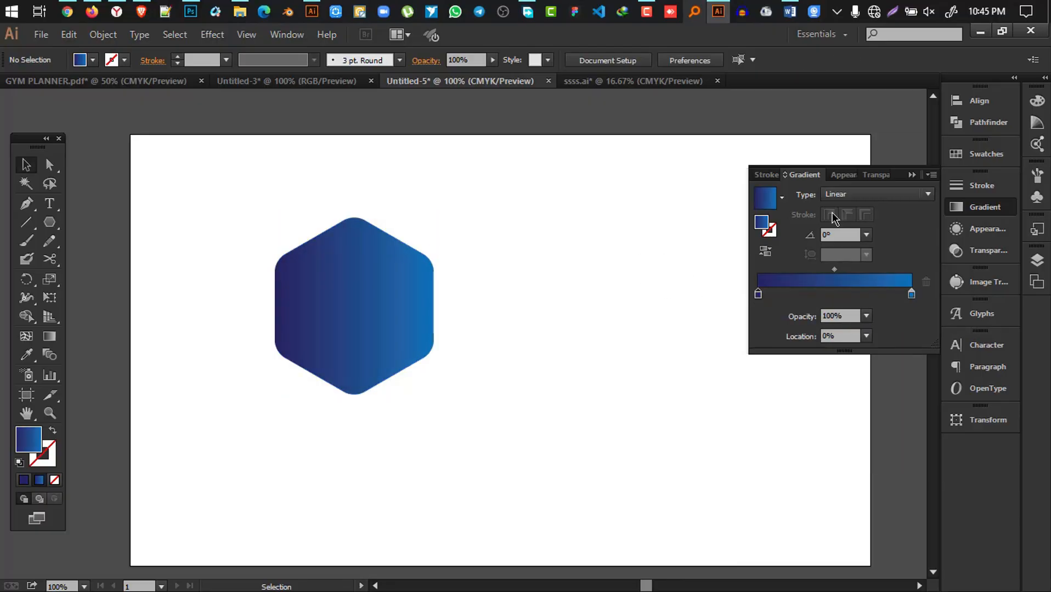
click(913, 175)
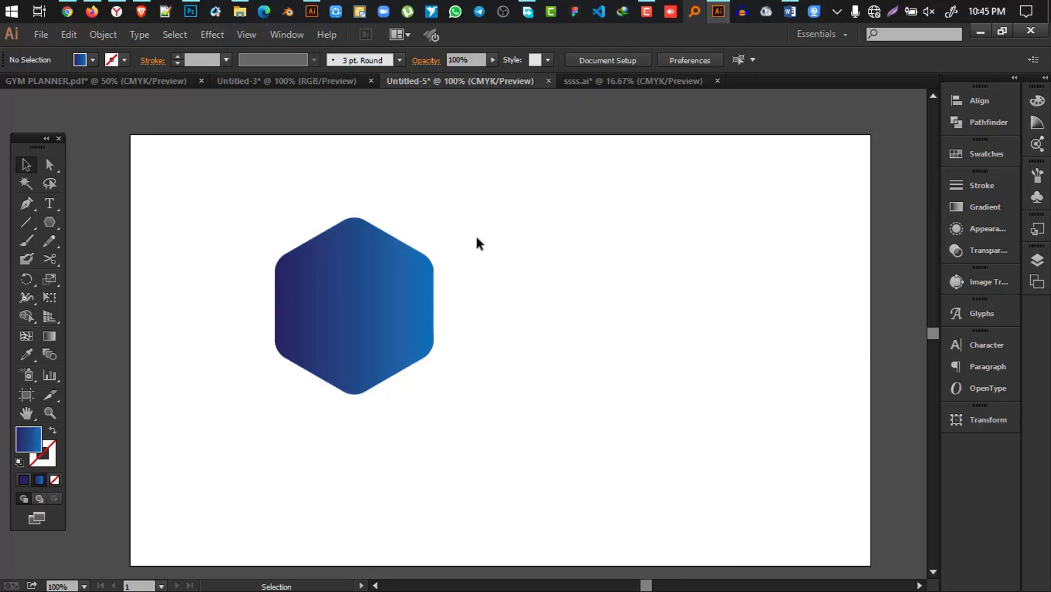
- Angle the hexagon's gradient diagonally from outside its upper-left edge to near its centre, and move the hexagon to the artboard's upper-left corner
click(371, 266)
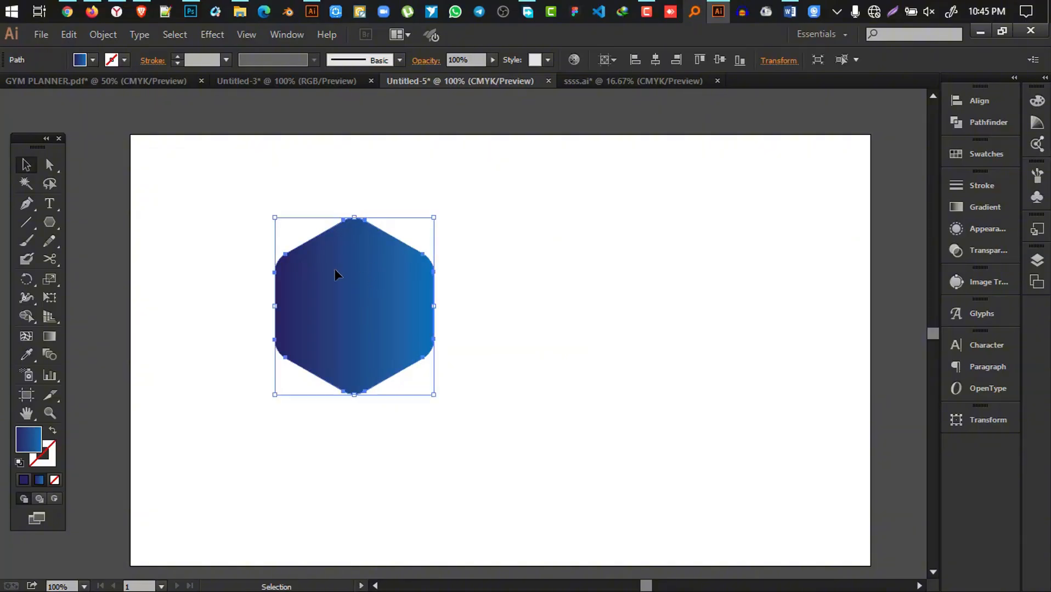
click(50, 337)
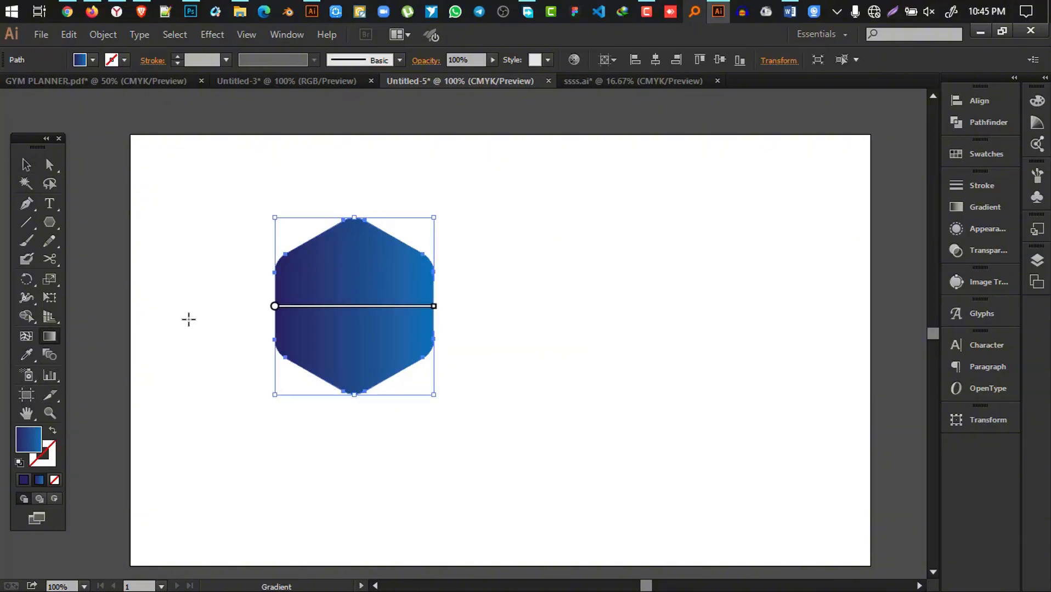
drag(259, 247, 367, 330)
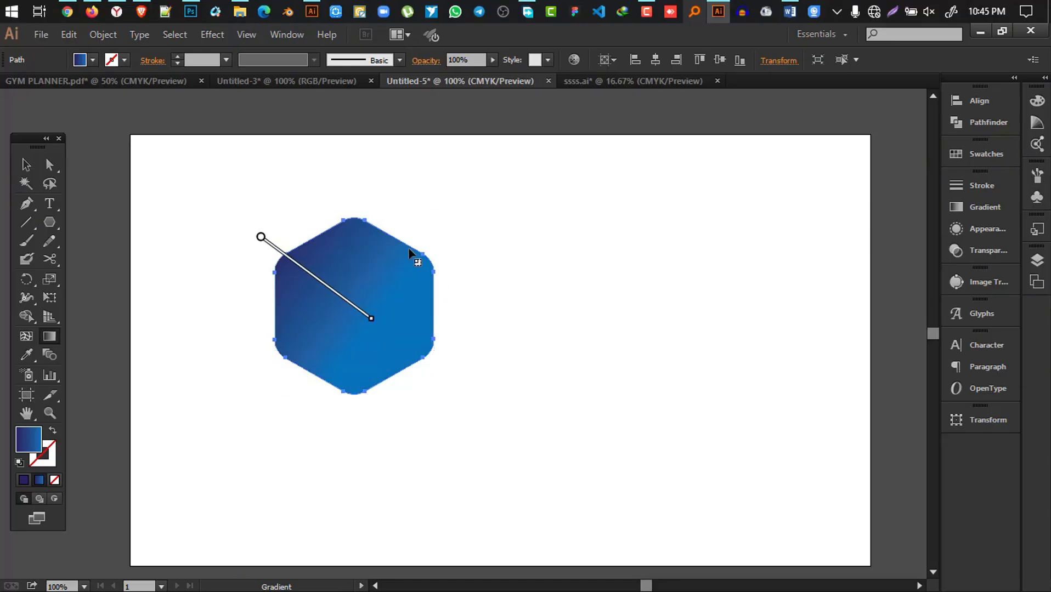
drag(422, 235, 376, 297)
drag(406, 223, 285, 384)
drag(229, 272, 363, 342)
key(v)
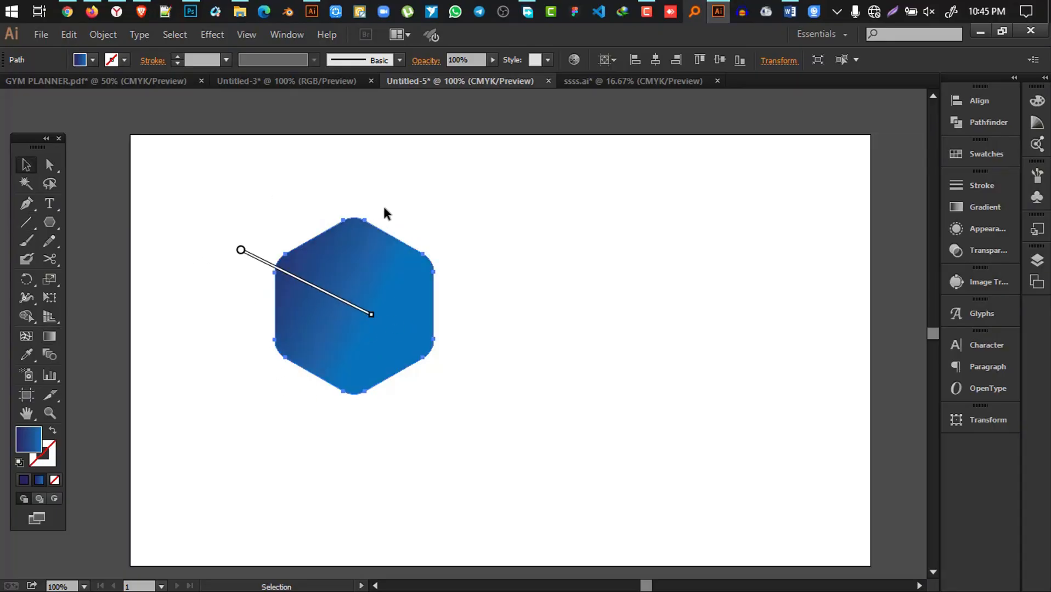
click(384, 213)
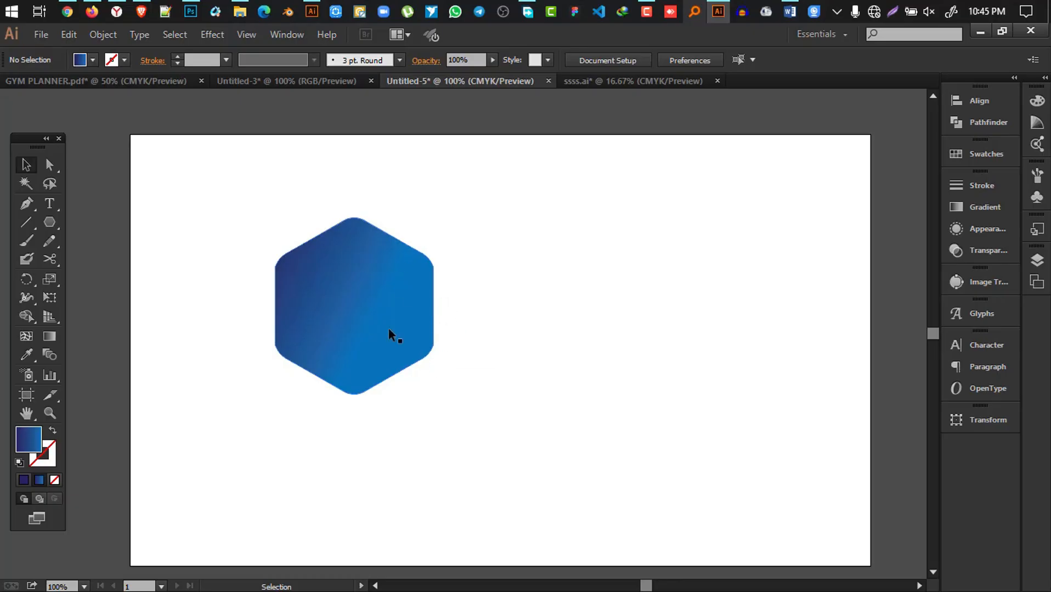
drag(389, 336, 276, 273)
- Draw a horizontal rectangle about 246 by 26 px to the right of the hexagon and fill it with black
drag(57, 224, 106, 228)
drag(411, 204, 598, 222)
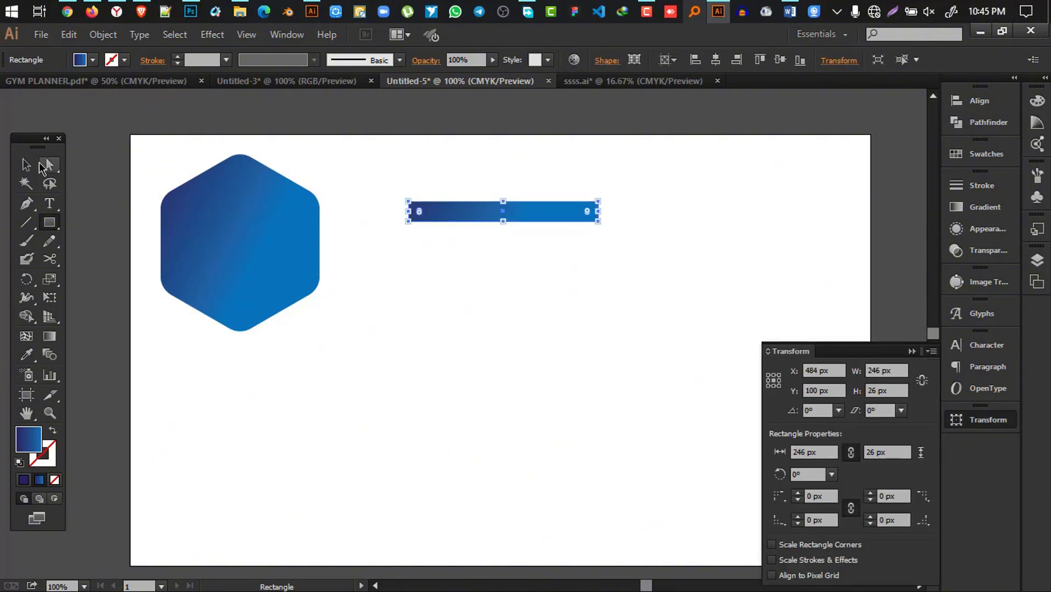
key(v)
click(93, 60)
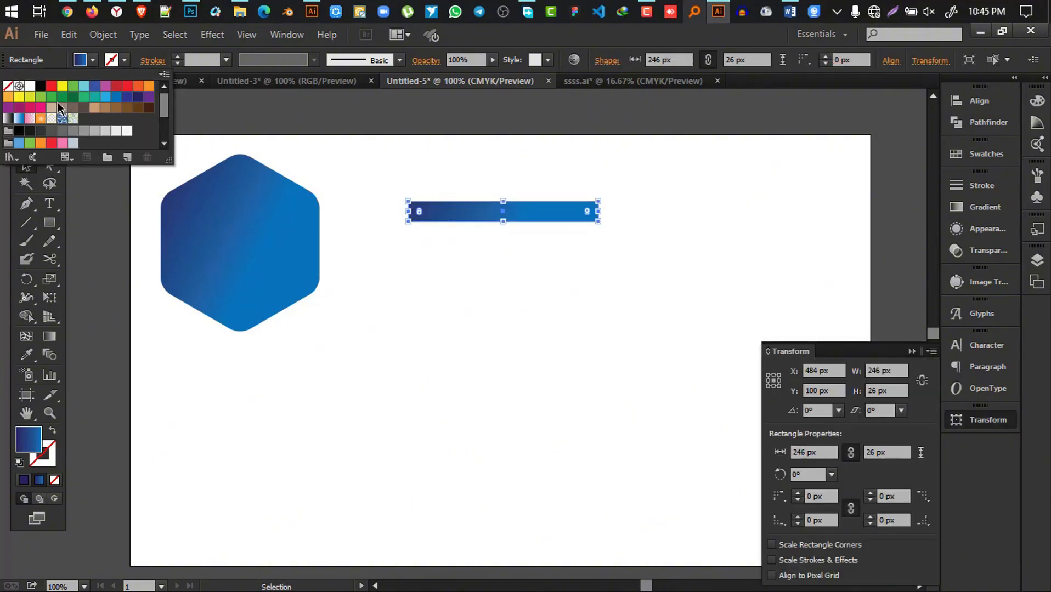
click(42, 88)
click(609, 176)
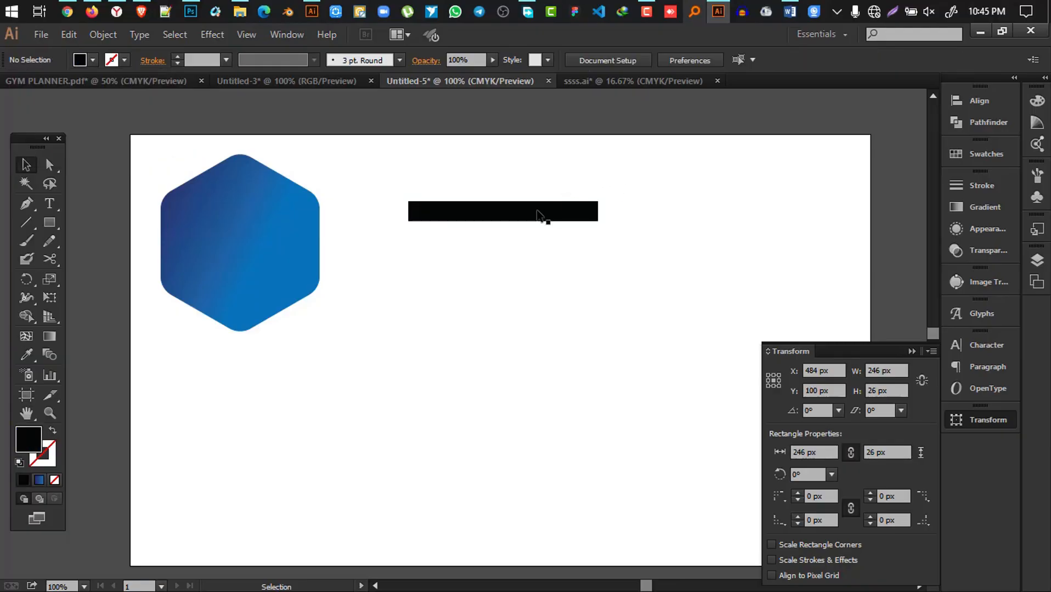
- Shorten the black bar from its right end to about 188 px wide, then deselect it
click(546, 213)
drag(598, 216, 554, 216)
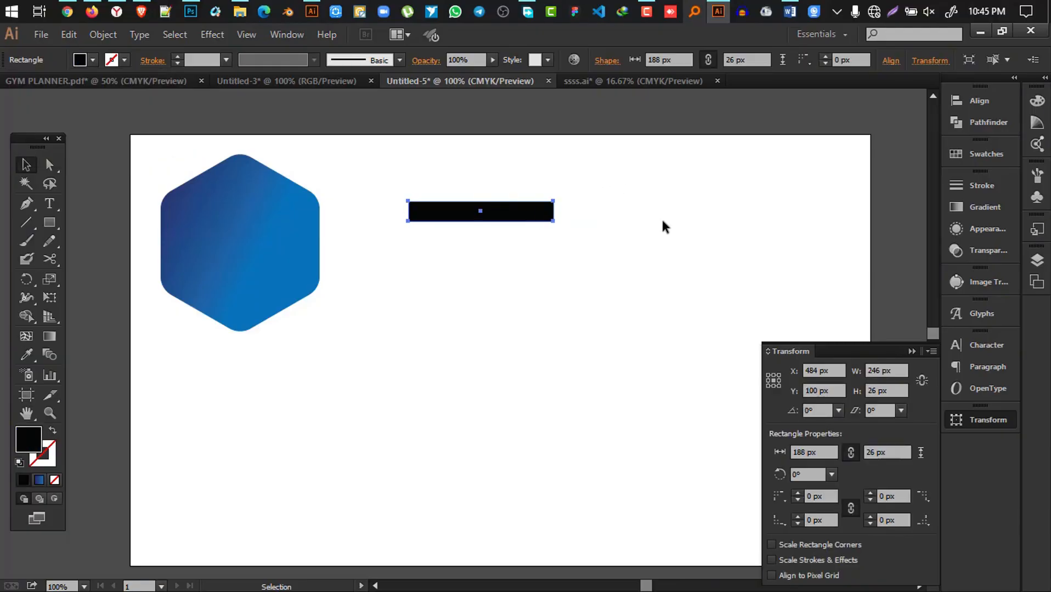
click(664, 228)
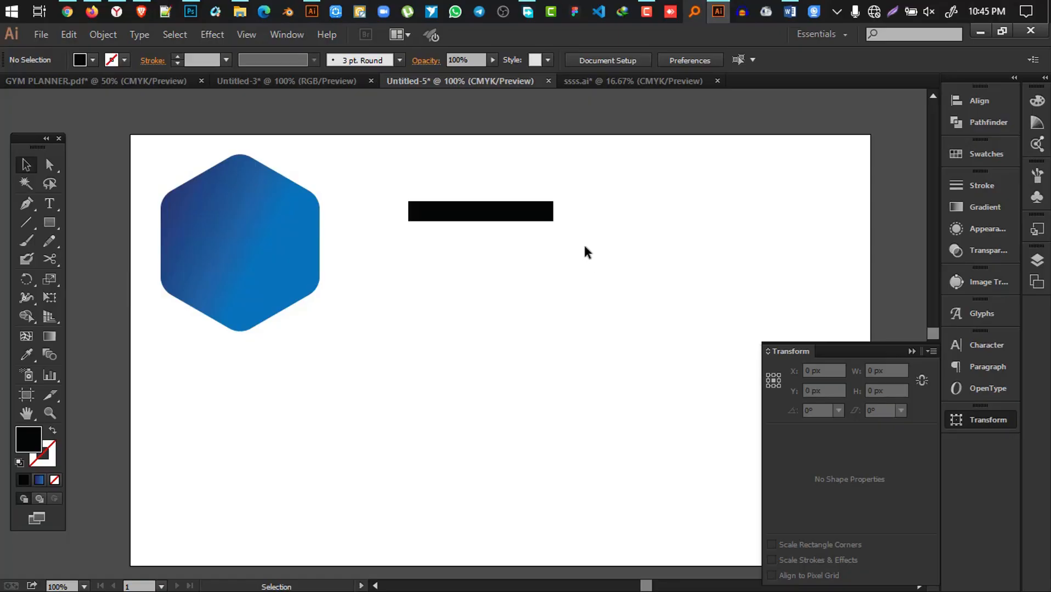
- Draw a circle about 19 px across near the black bar's right end, fill it white and centre it vertically in the bar
scroll(543, 197, up, 2)
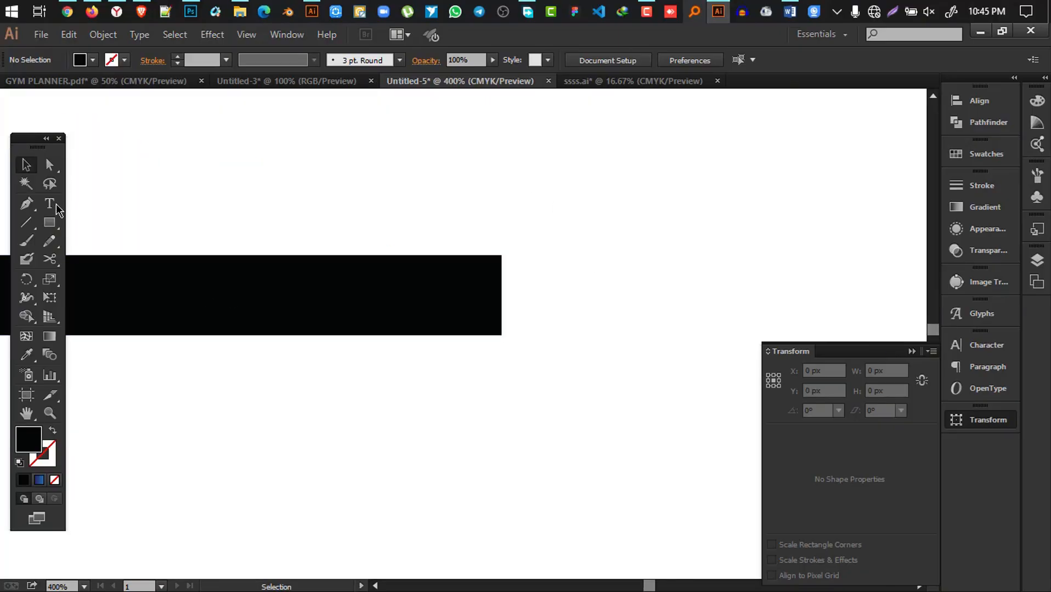
drag(48, 224, 117, 258)
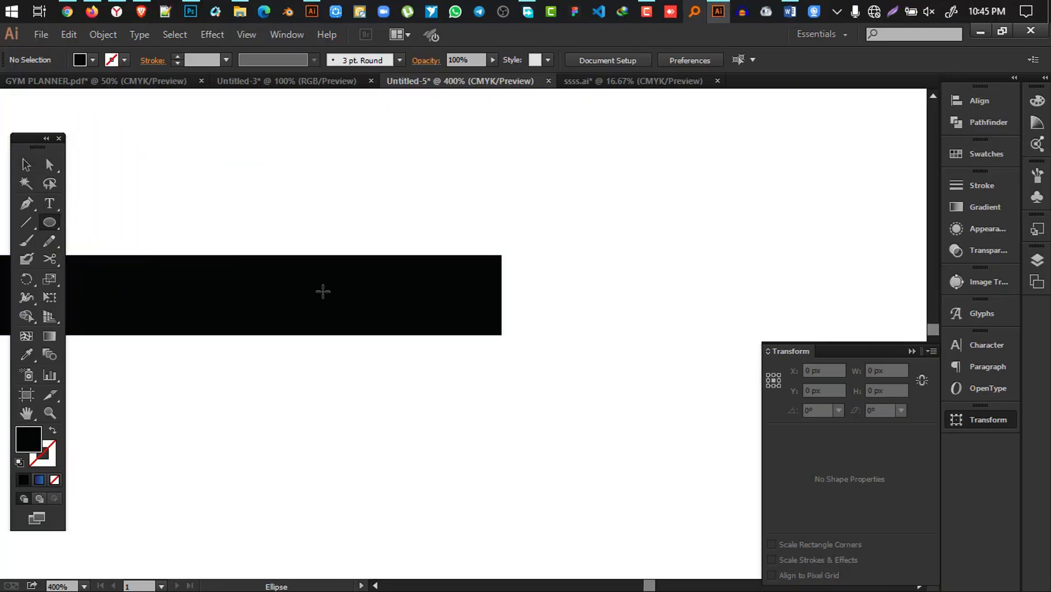
drag(396, 291, 427, 317)
click(28, 166)
key(i)
click(509, 206)
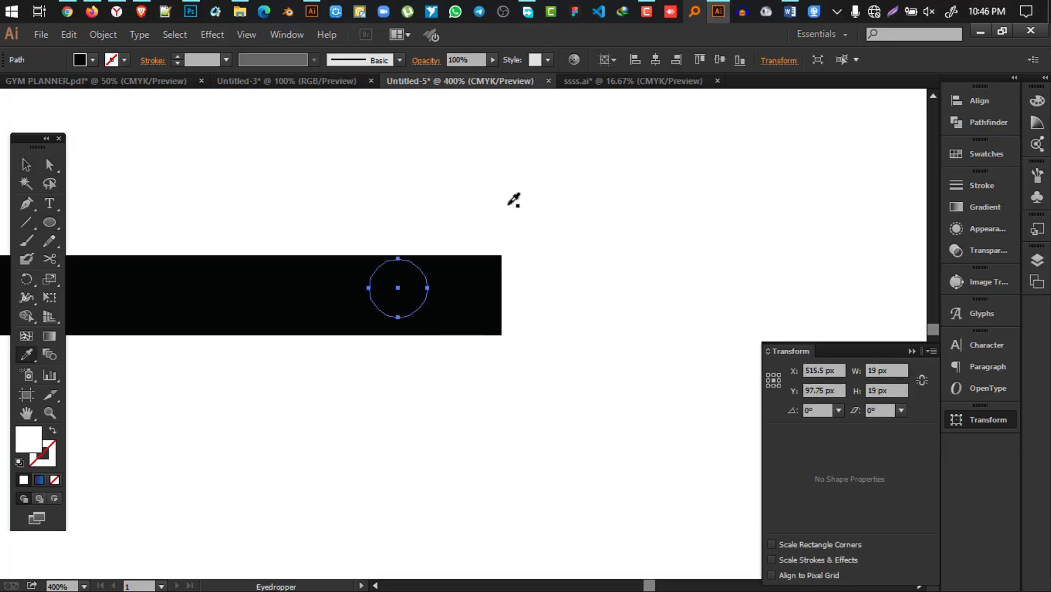
click(25, 165)
drag(403, 291, 383, 296)
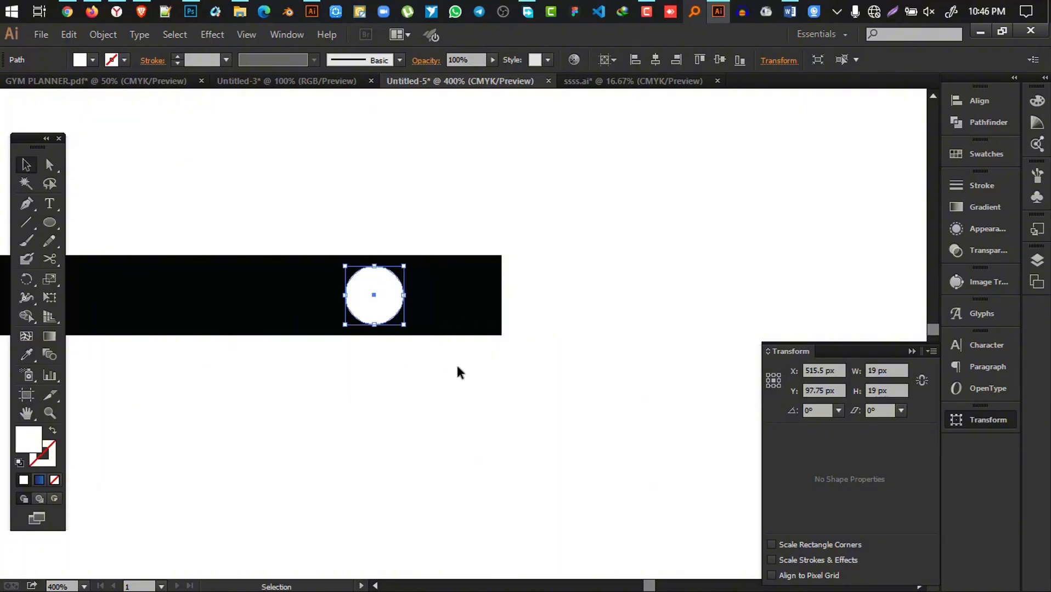
- Cut the circle out of the black bar with the Shape Builder, leaving a round hole
drag(522, 406, 253, 230)
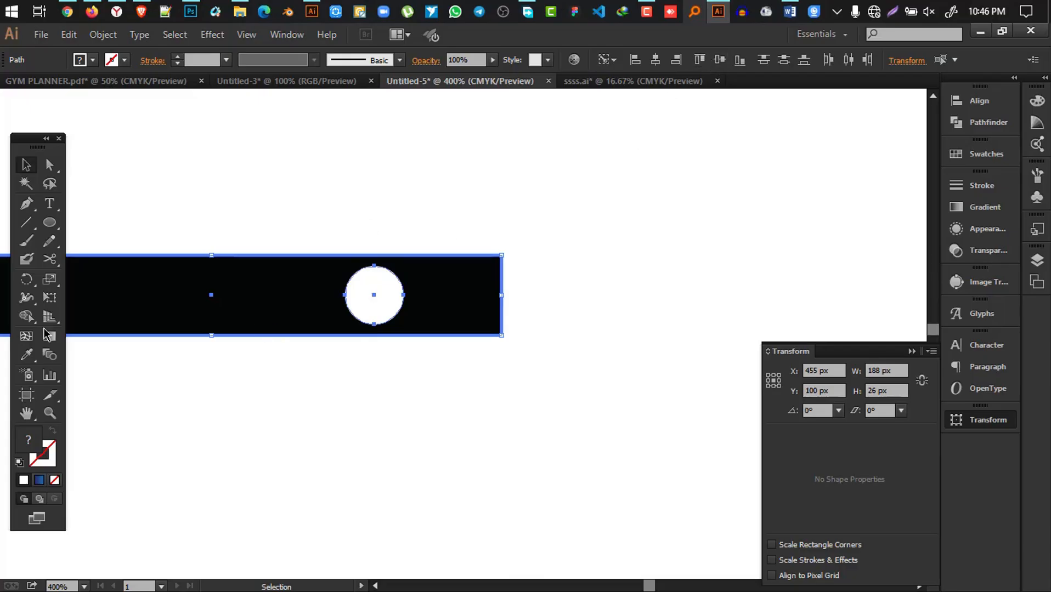
click(26, 317)
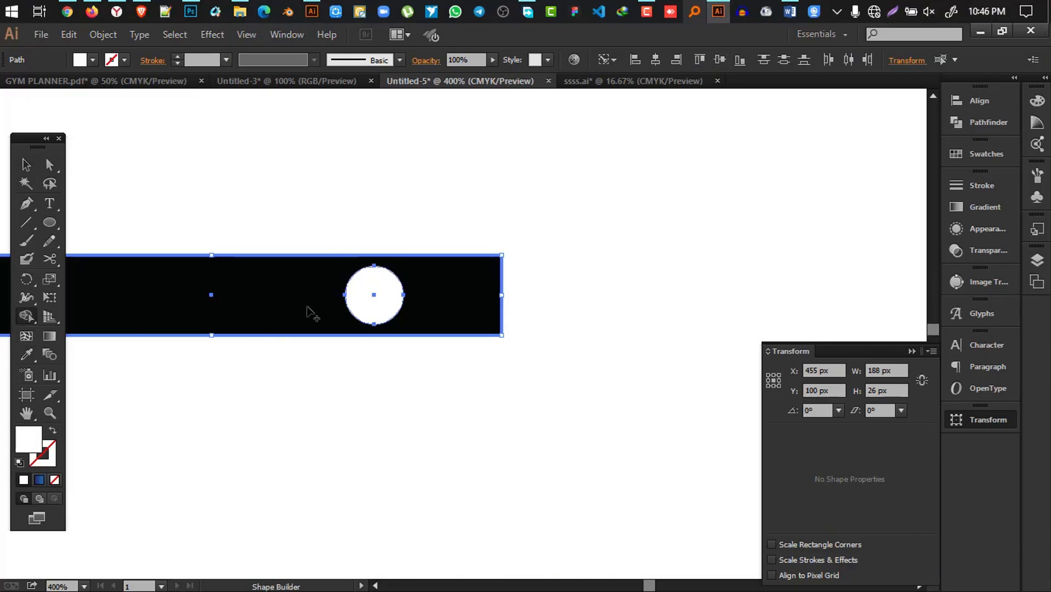
alt+click(368, 301)
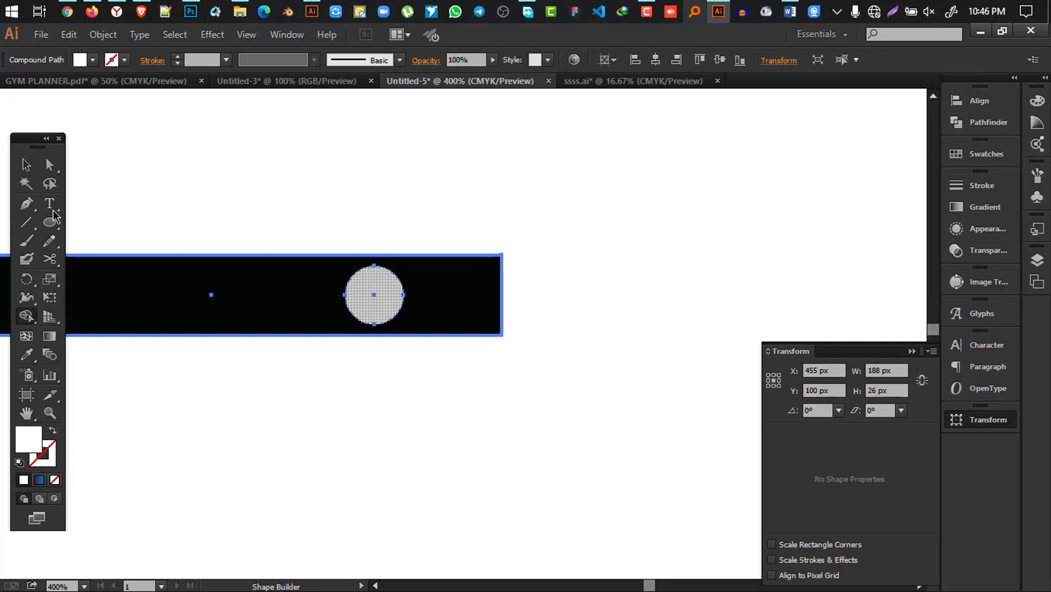
key(v)
- Copy the punched bar about 31.5 px straight down and repeat the copy three more times to make a stack of five bars
scroll(532, 327, down, 3)
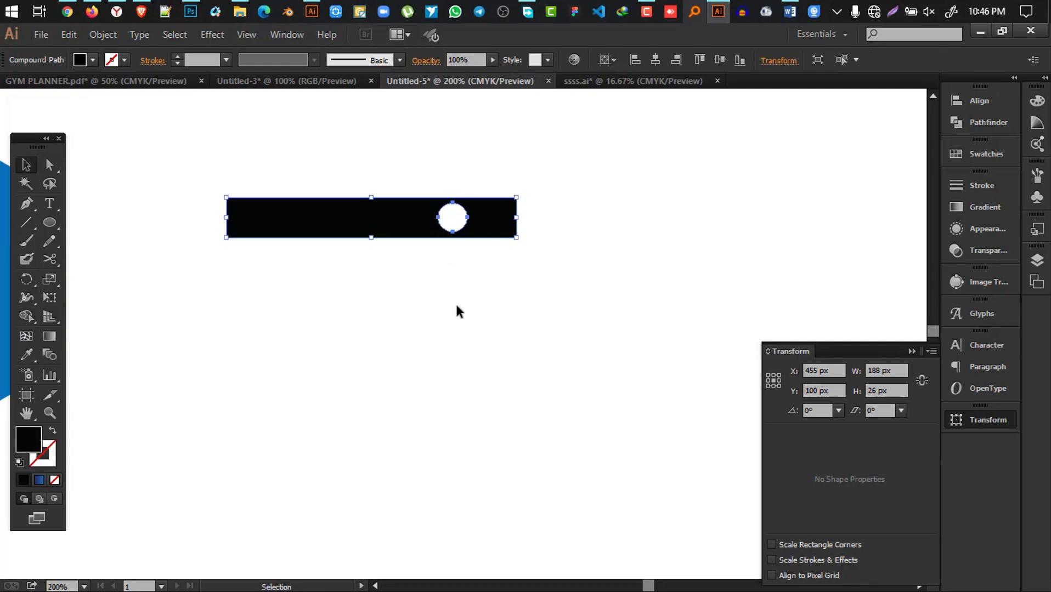
drag(398, 228, 397, 271)
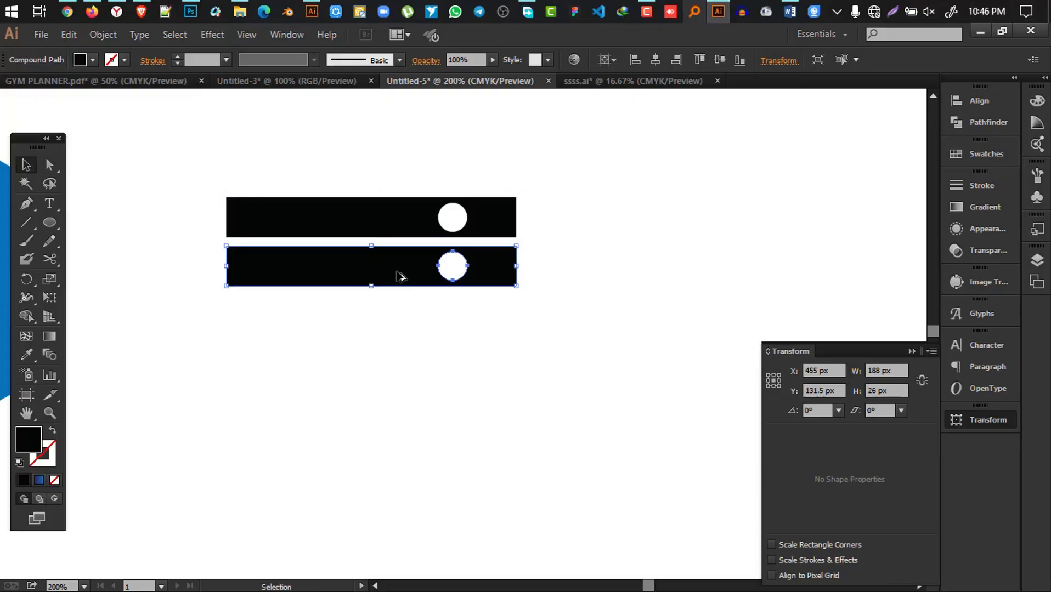
key(ctrl+d)
key(ctrl+d)
key(ctrl+d)
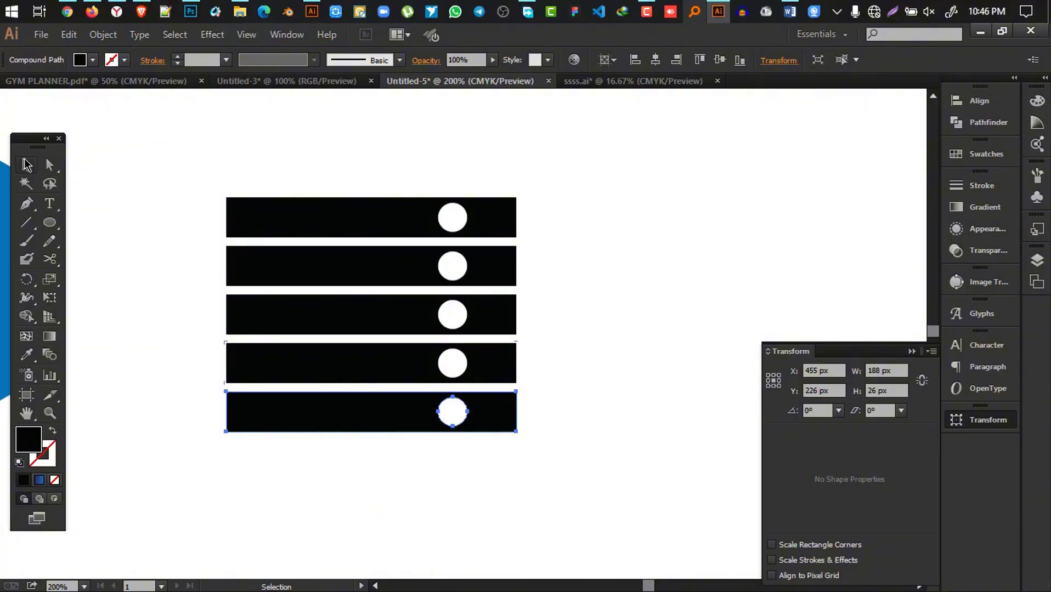
- Select all five punched bars and group them
drag(302, 158, 556, 487)
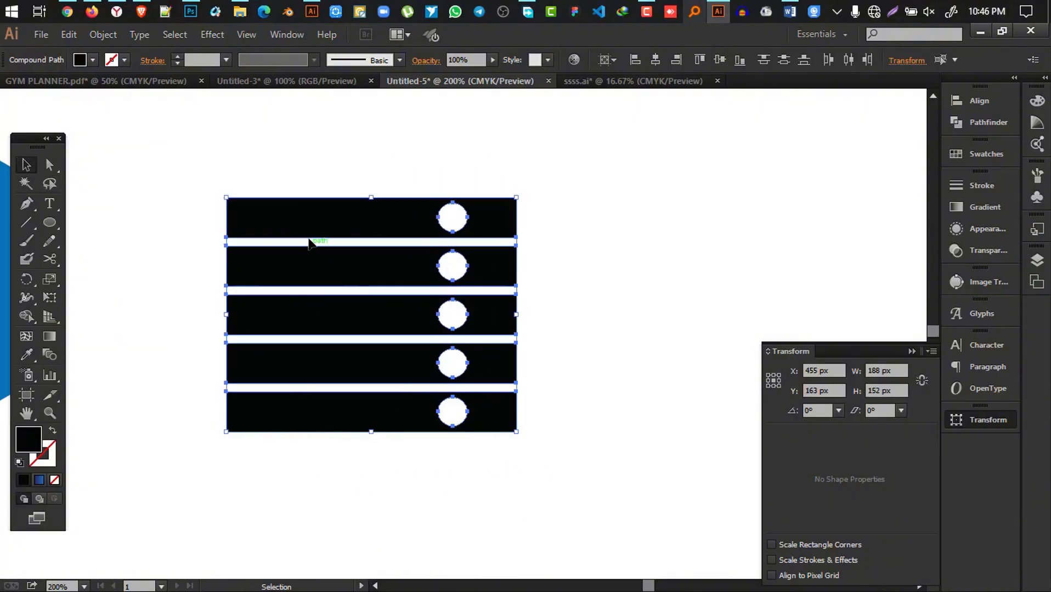
right_click(309, 238)
drag(312, 136, 502, 465)
key(ctrl+g)
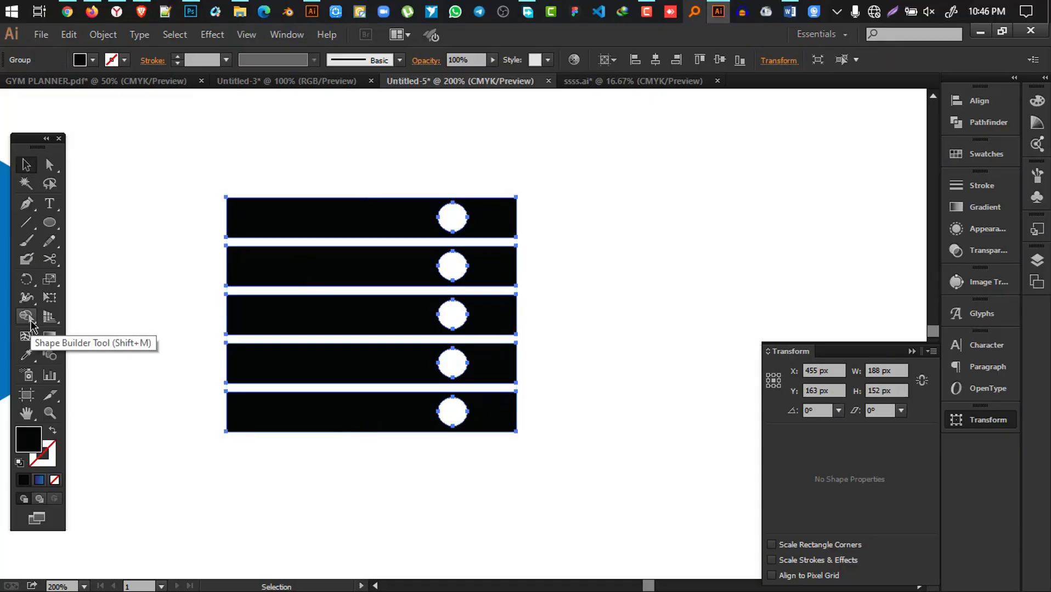
- Start Free Transform on the bar group in Perspective Distort mode, moving its options widget clear of the bars
drag(49, 318, 128, 323)
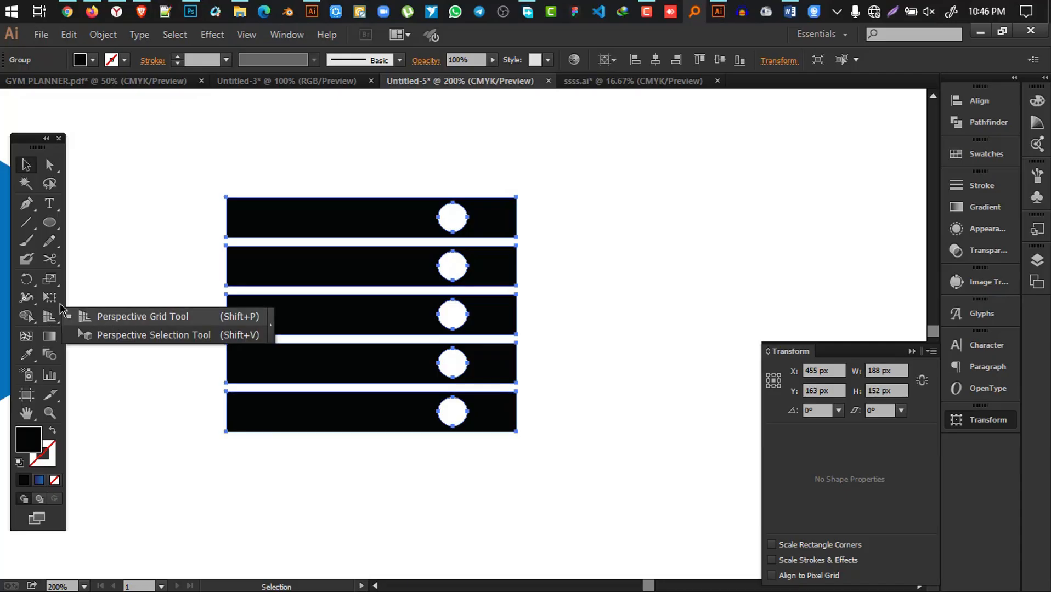
drag(60, 304, 53, 296)
click(53, 299)
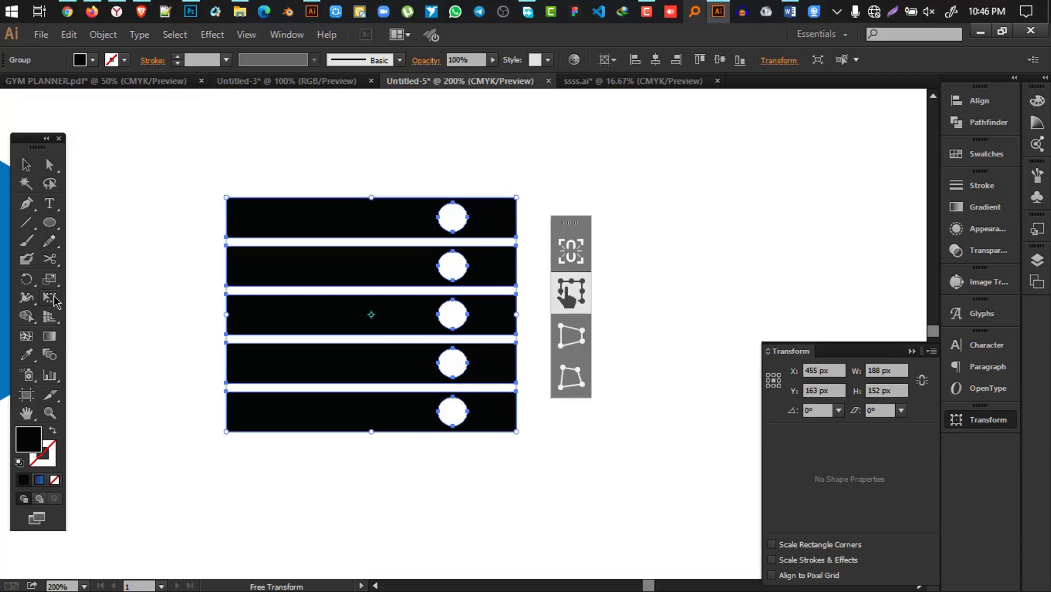
drag(586, 226, 687, 161)
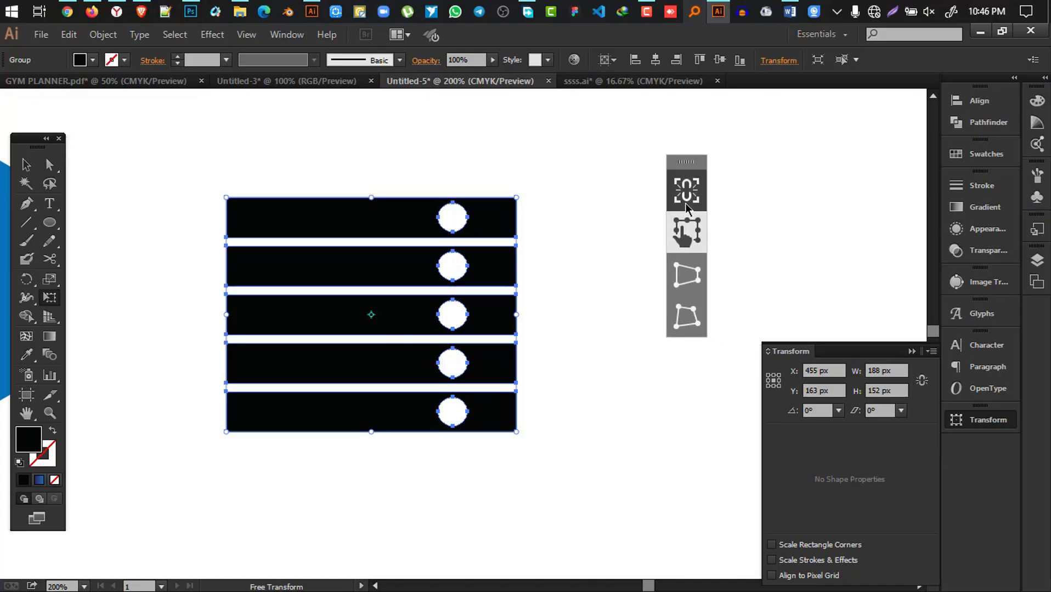
click(689, 281)
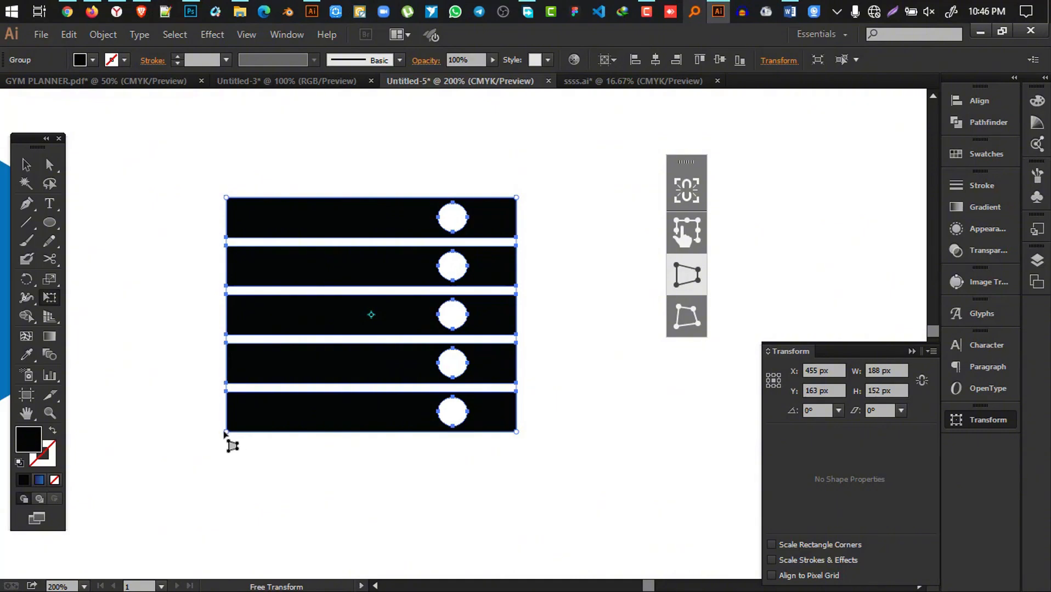
- Try tapering the bar group toward its left side with Perspective Distort, and undo each attempt
drag(230, 437, 216, 400)
key(ctrl+z)
drag(226, 432, 226, 392)
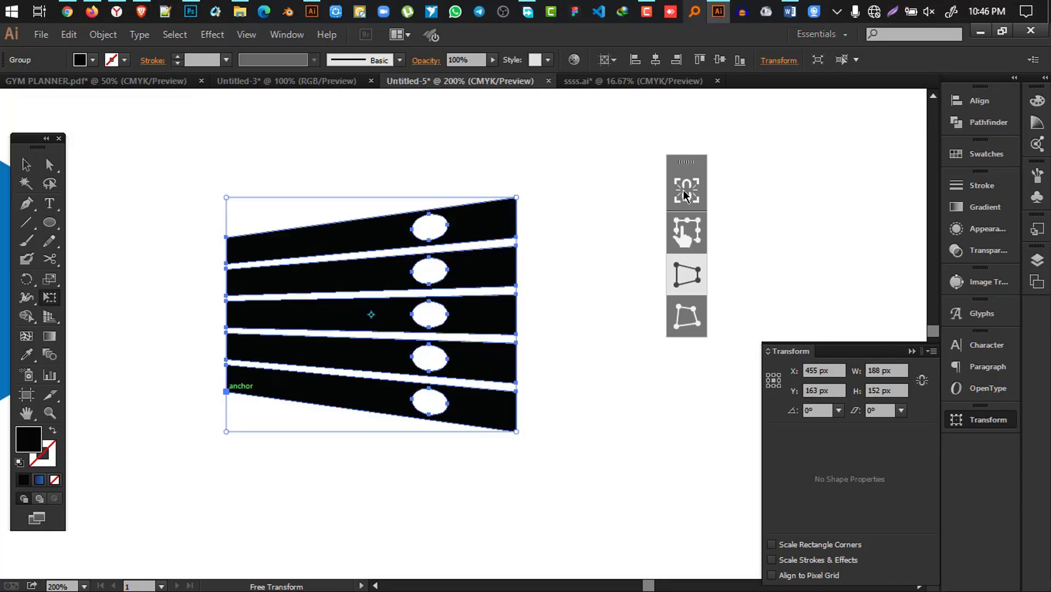
key(ctrl+z)
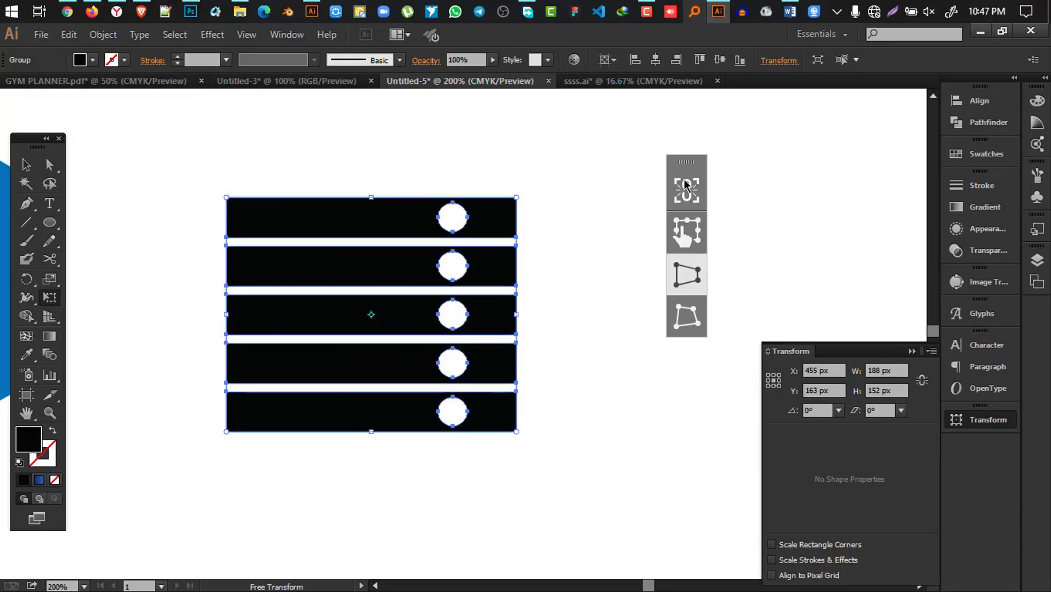
- Try reshaping the bar group from its left edge in the regular Free Transform mode, then undo the change
drag(678, 165, 139, 144)
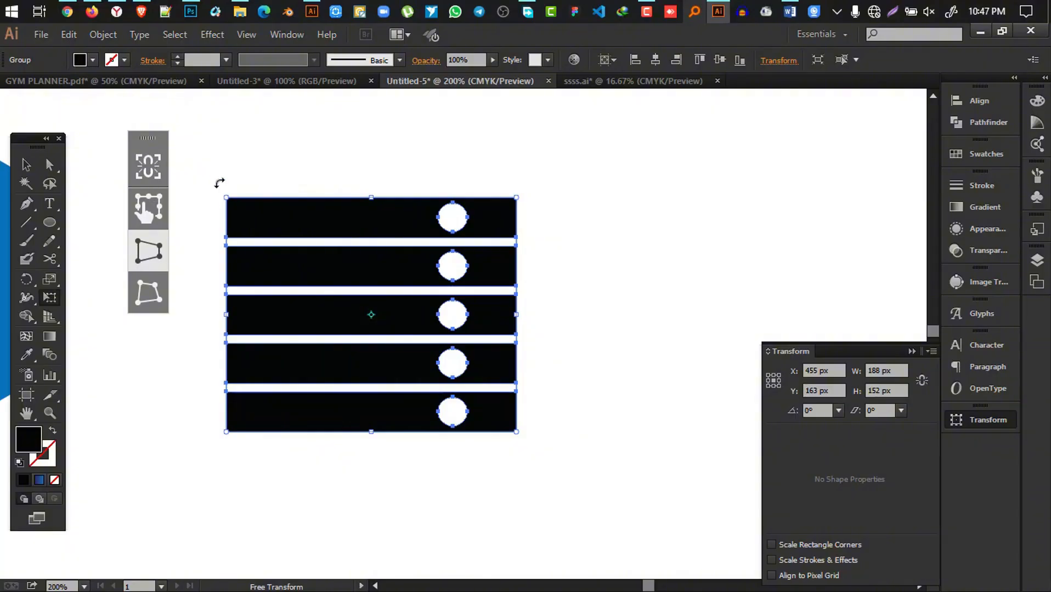
click(148, 207)
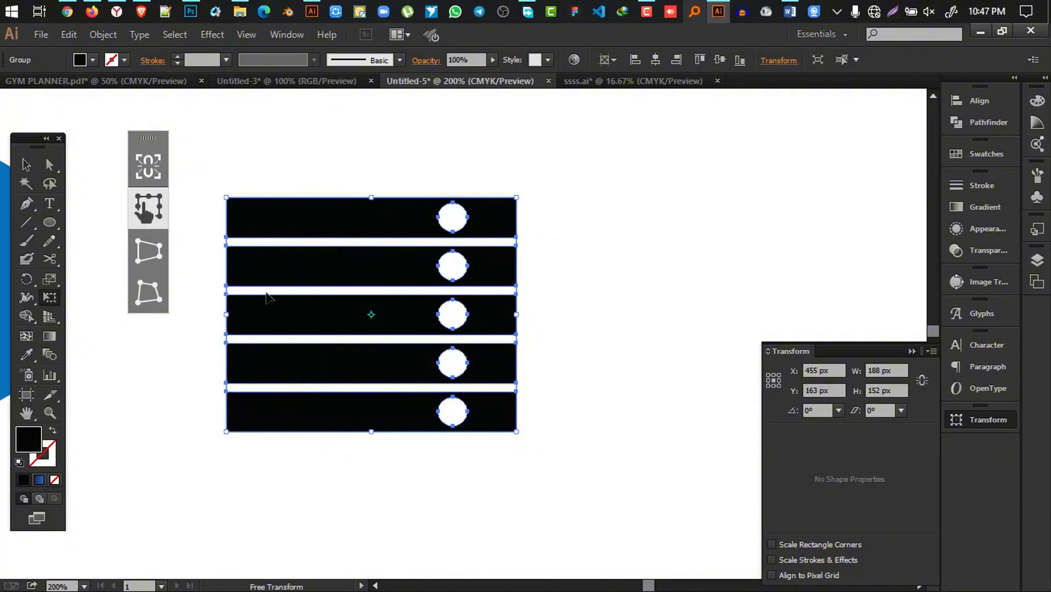
drag(222, 314, 214, 292)
key(ctrl+z)
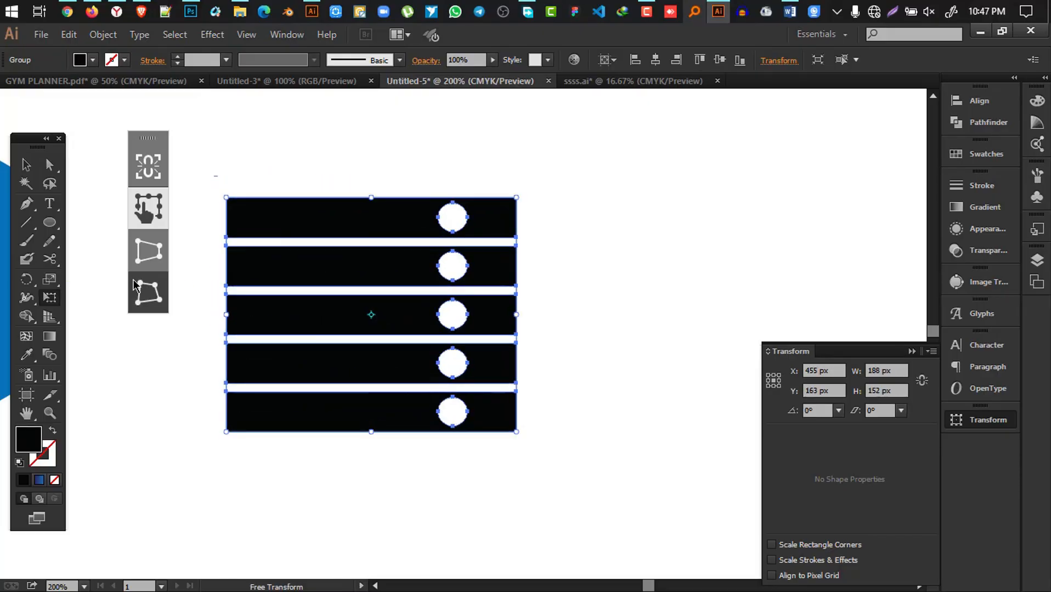
- Taper the bar group slightly toward its left side with Perspective Distort, then narrow it horizontally by moving in its left edge
click(144, 257)
drag(227, 433, 250, 401)
key(v)
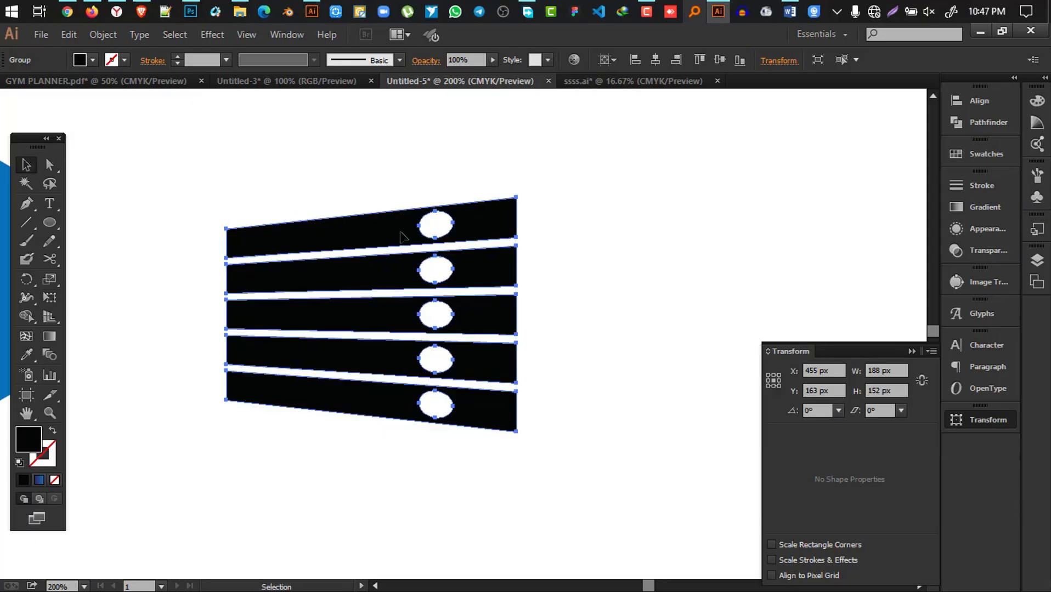
drag(226, 315, 299, 316)
click(628, 304)
- Move the tapered bar group onto the hexagon's right half and scale it proportionally to about 96 by 103 px
scroll(624, 296, down, 3)
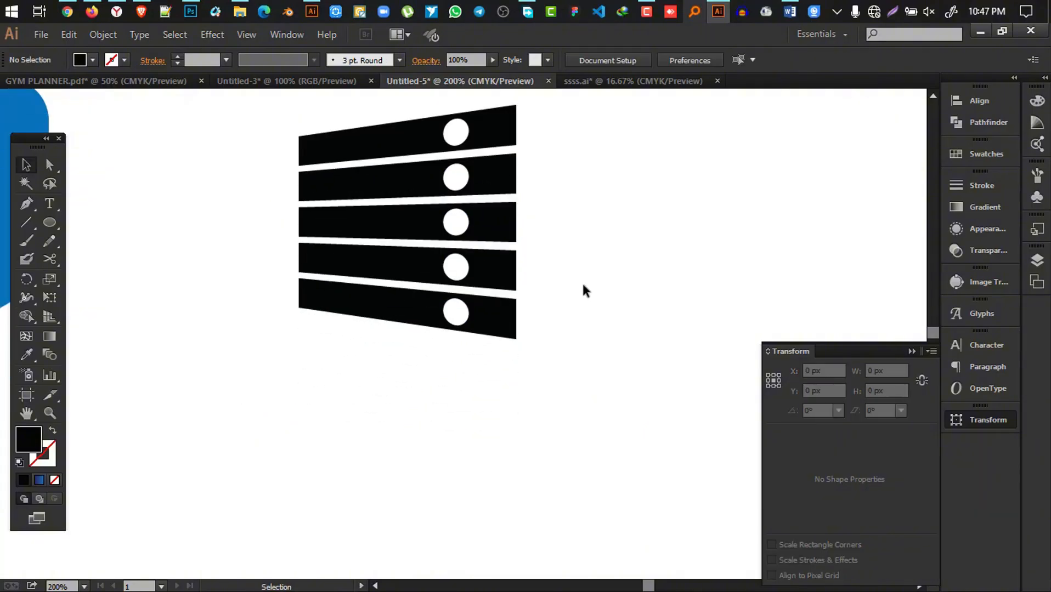
scroll(581, 281, down, 2)
drag(386, 200, 611, 244)
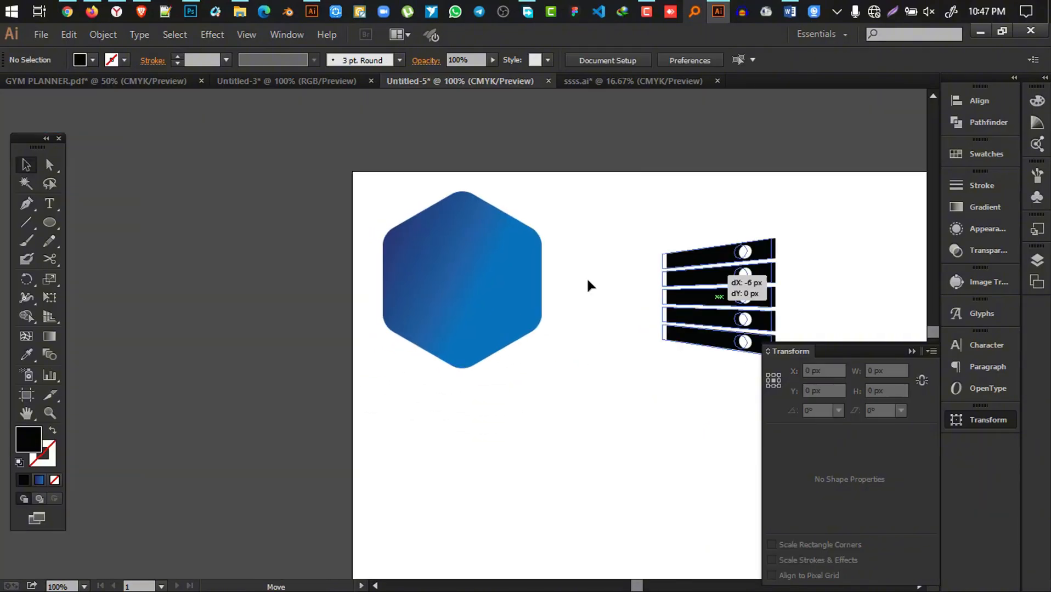
drag(760, 299, 505, 264)
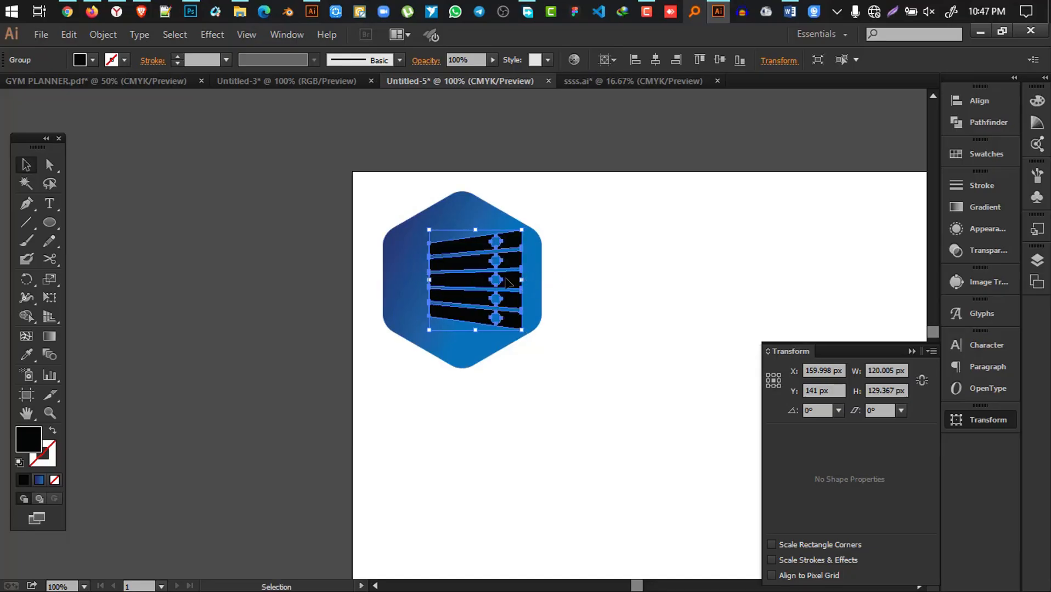
drag(429, 280, 448, 280)
- Shift the bar group horizontally closer to the hexagon's right edge, to about X 189 px, then deselect it
scroll(476, 275, up, 3)
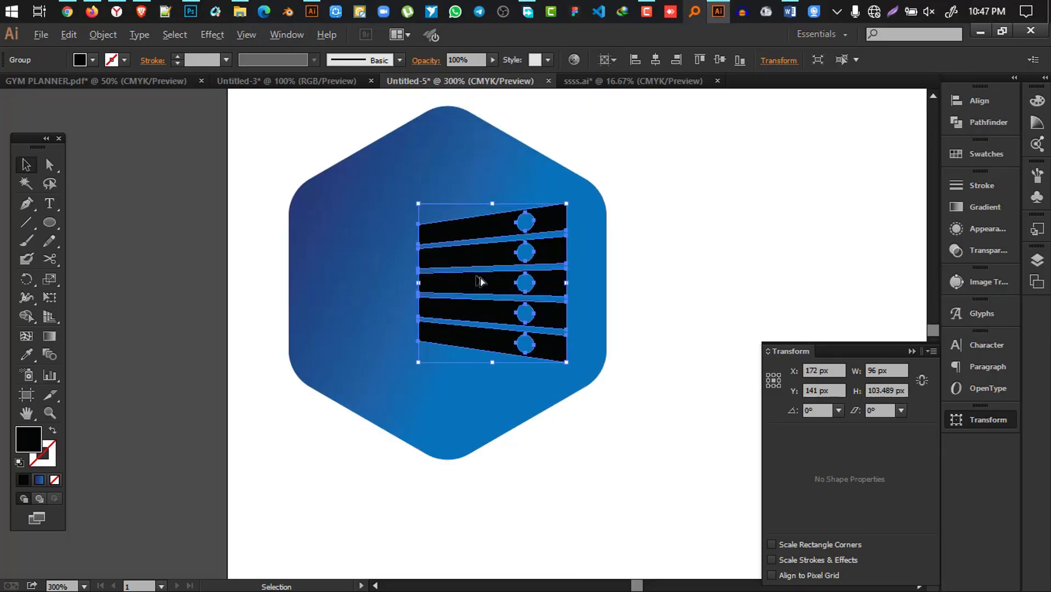
scroll(479, 277, down, 1)
drag(492, 290, 519, 290)
shift+click(446, 319)
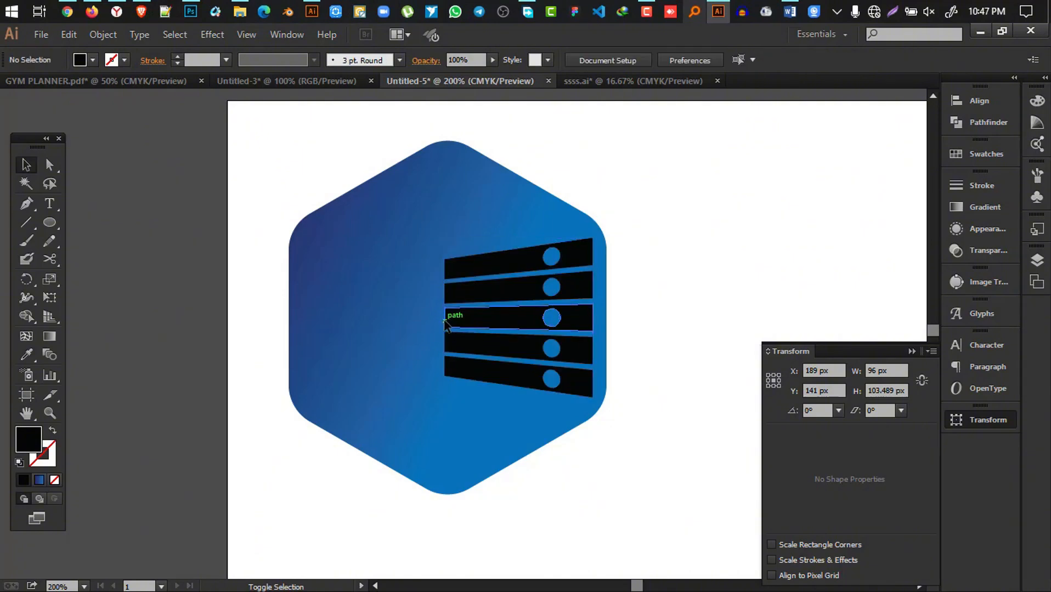
- Select the hexagon and the bar group together and cut the bars out of the hexagon with Pathfinder's Minus Front, then deselect
click(491, 266)
scroll(624, 300, down, 2)
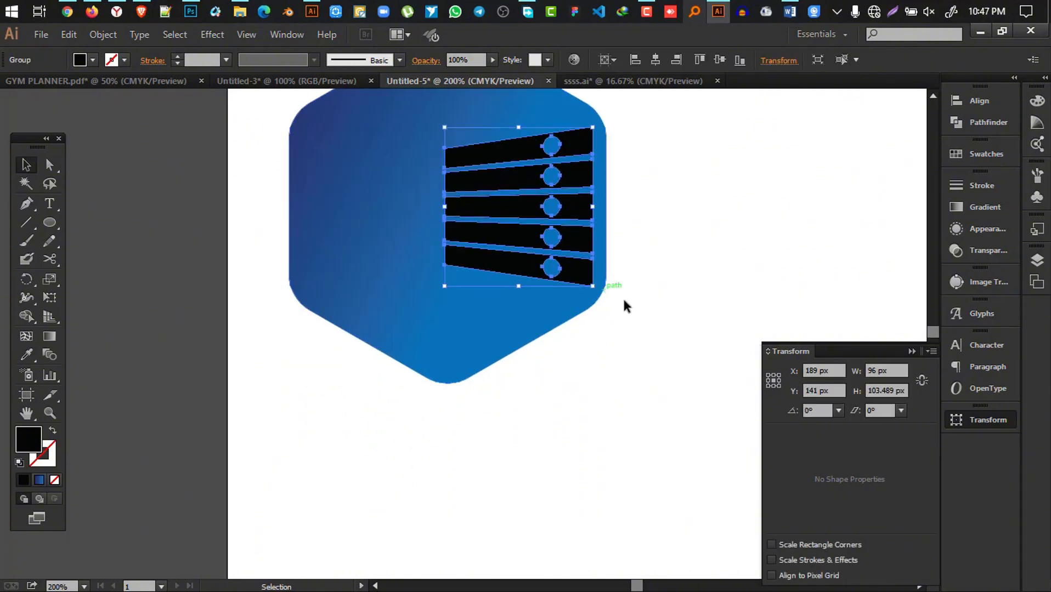
drag(693, 332, 357, 115)
scroll(356, 114, up, 2)
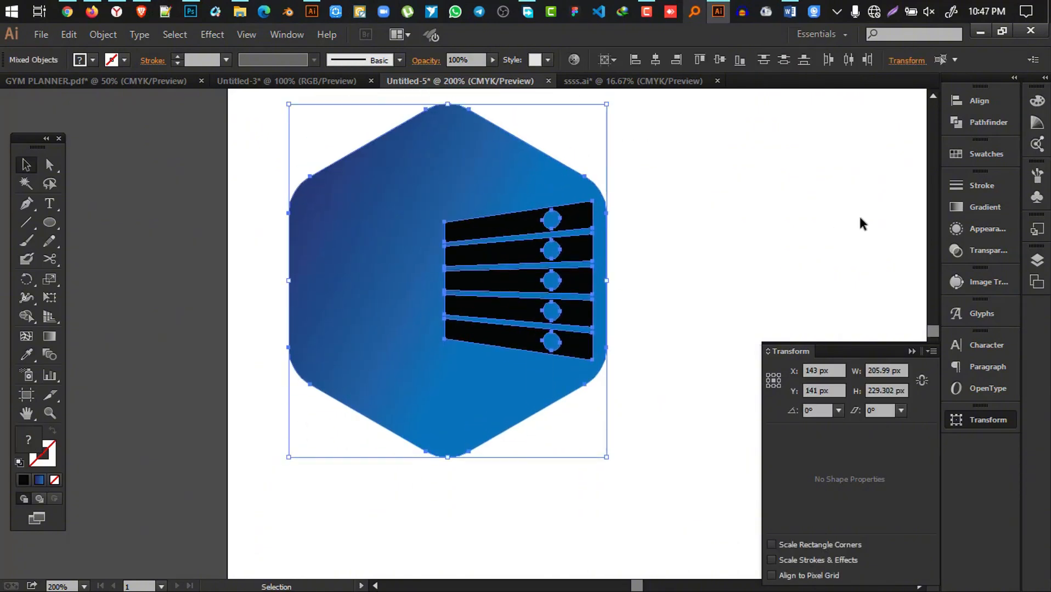
click(992, 123)
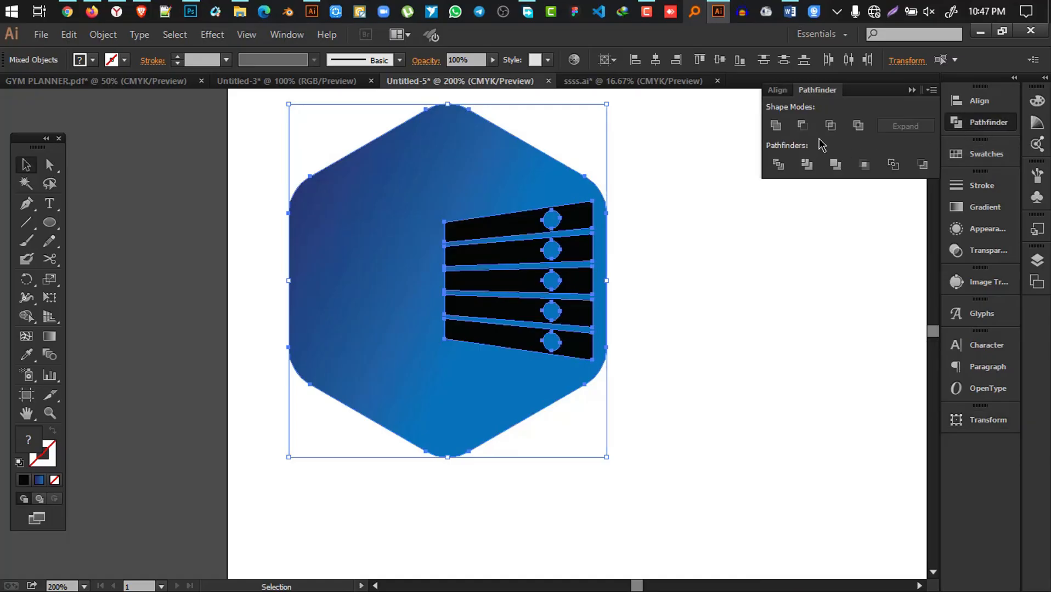
click(802, 125)
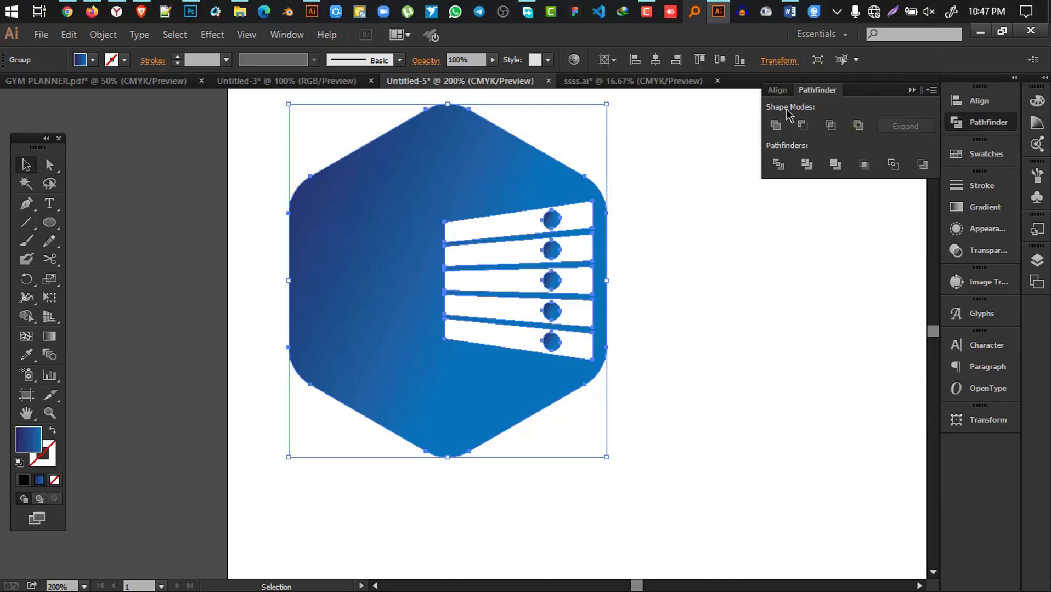
click(753, 280)
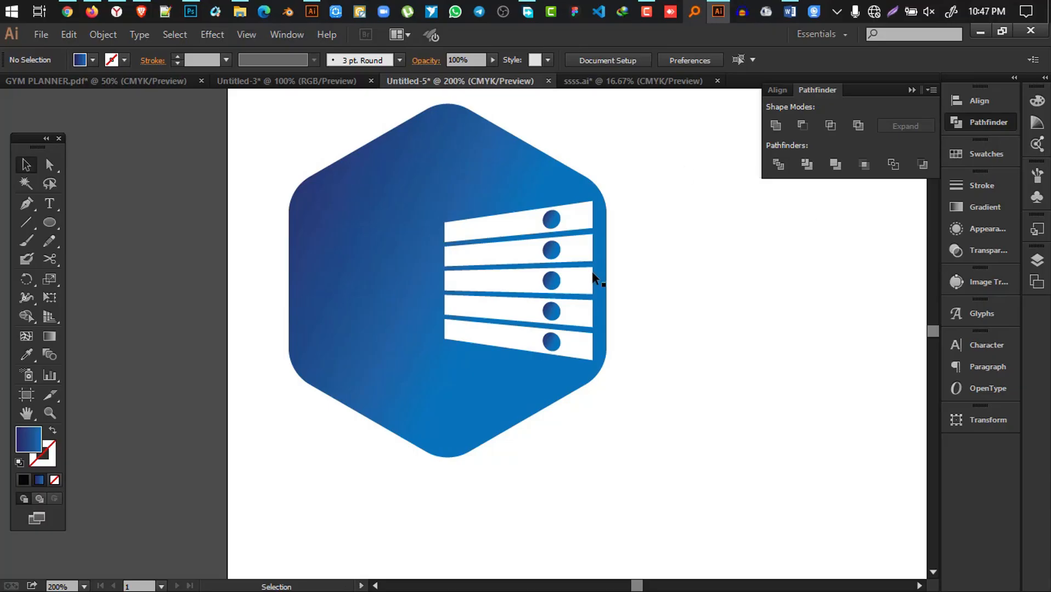
scroll(553, 328, down, 4)
scroll(548, 313, up, 3)
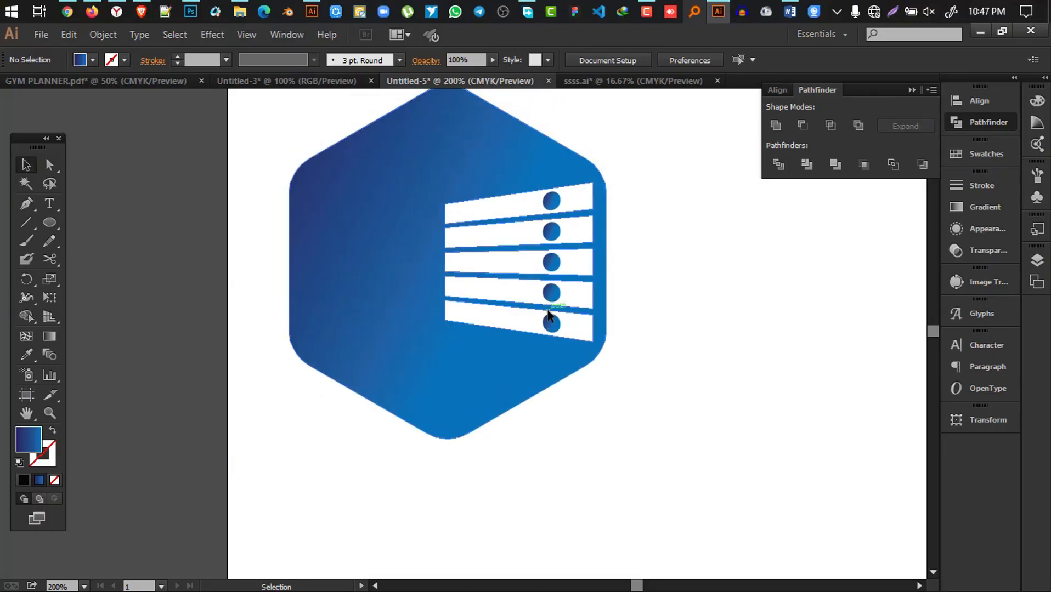
- Reapply the navy-to-blue gradient diagonally across the whole cut-out hexagon as one continuous blend, then deselect it
click(494, 170)
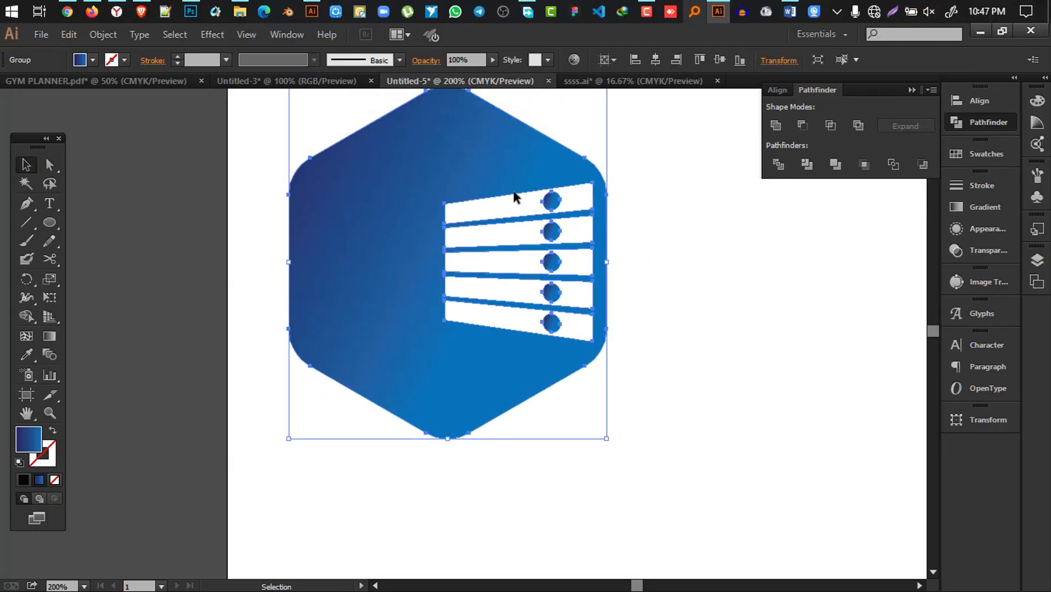
click(50, 336)
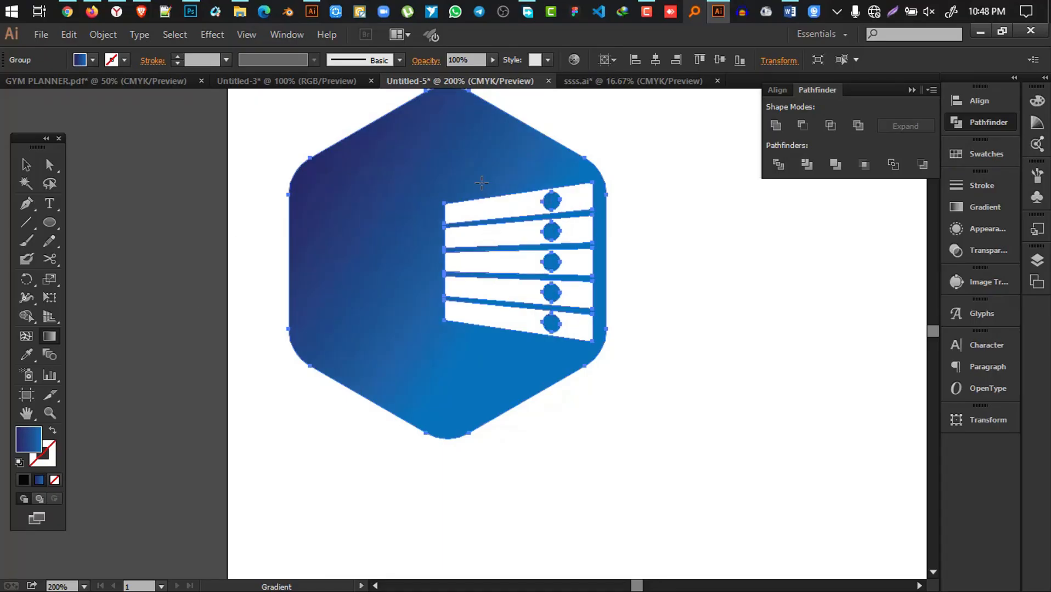
click(29, 168)
click(756, 369)
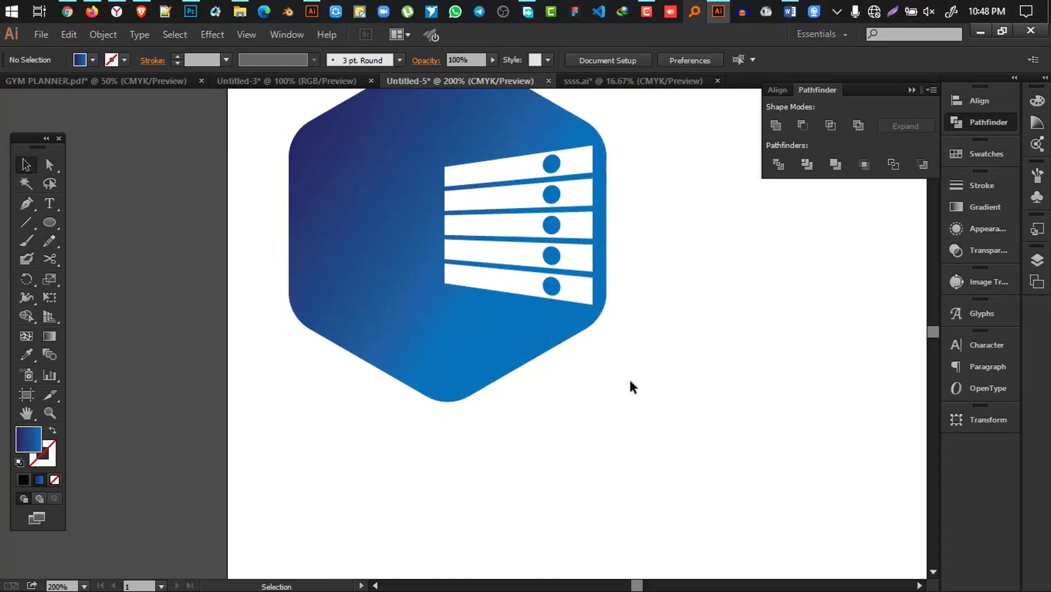
- Add the text HOSTGUITER below the hexagon in the Berber King Caps font
scroll(603, 392, down, 3)
scroll(596, 396, down, 1)
scroll(598, 395, up, 2)
click(49, 204)
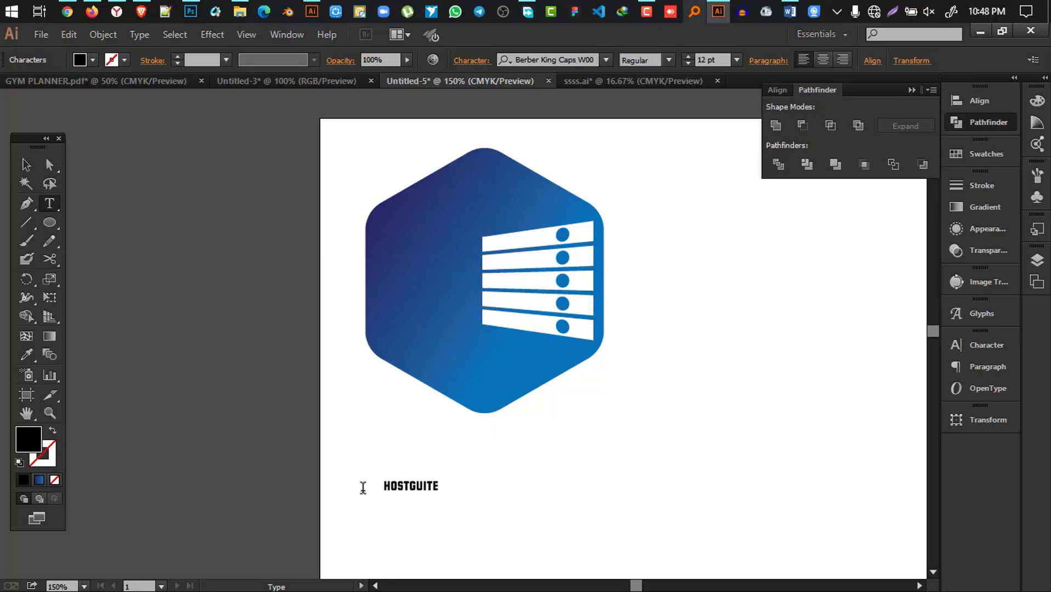
scroll(362, 488, up, 1)
key(Escape)
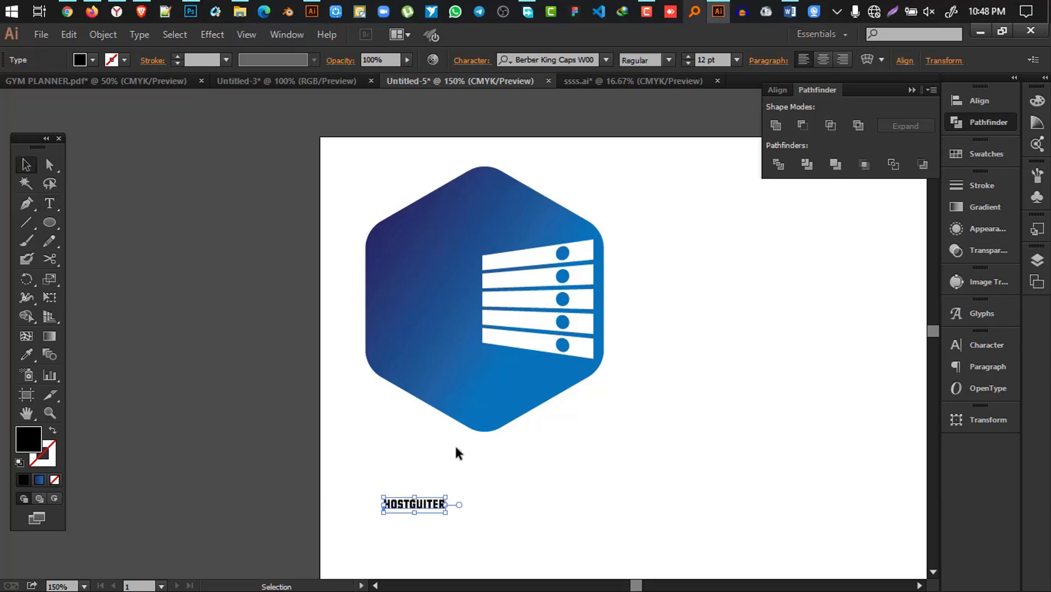
- Enlarge the HOSTGUITER text to about 57 pt directly beneath the hexagon and convert it to outlines
drag(446, 504, 620, 494)
drag(554, 489, 512, 468)
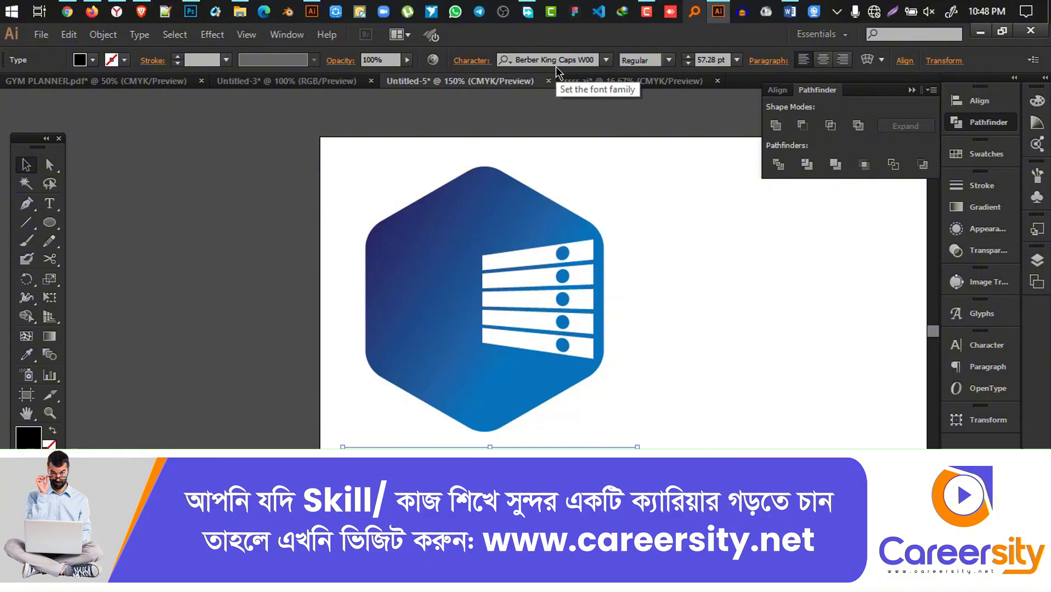
right_click(472, 311)
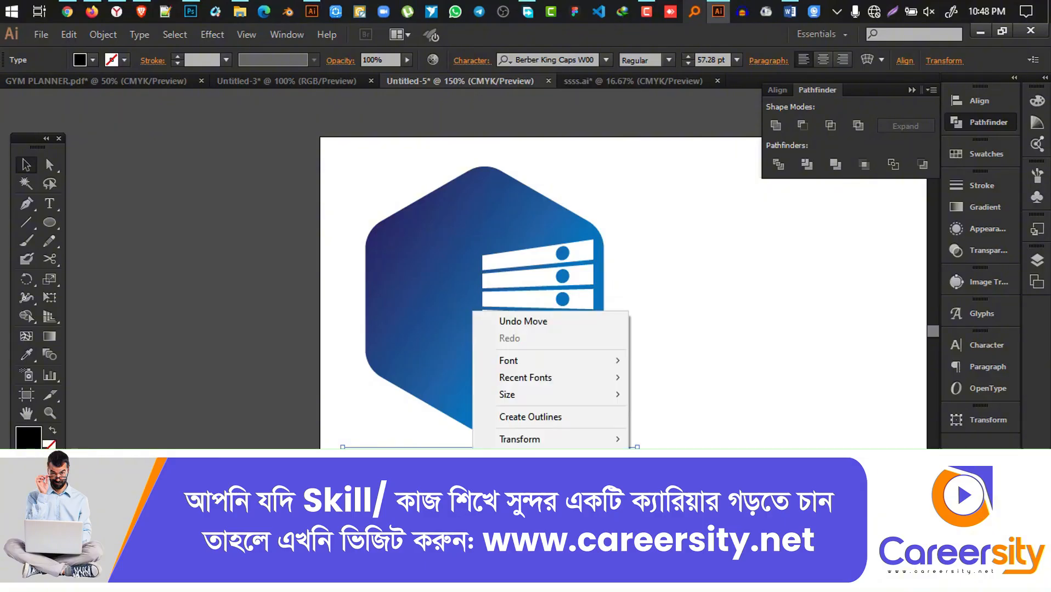
click(564, 418)
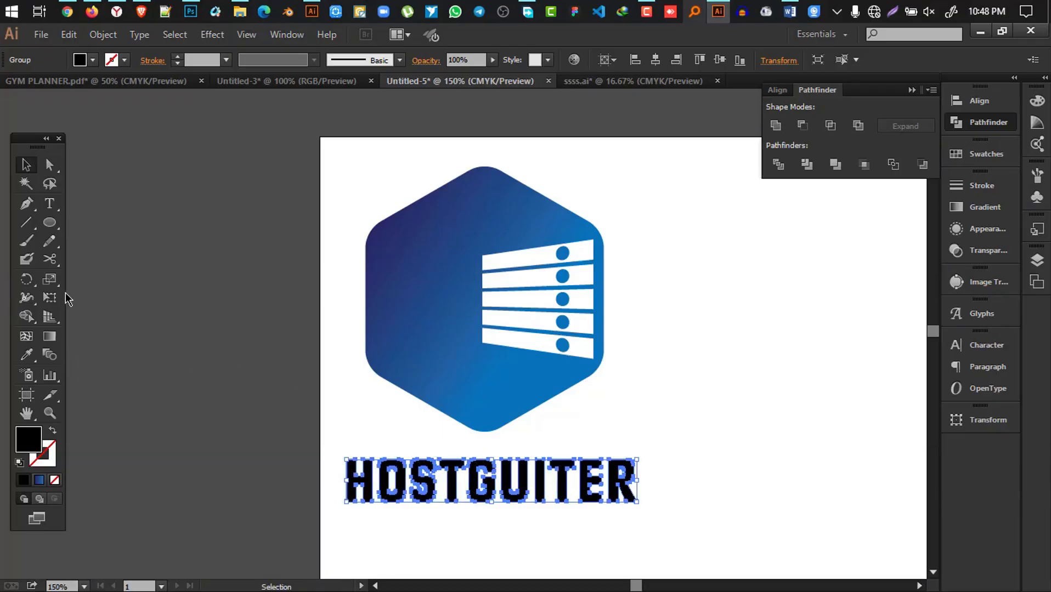
- Color the HOST letters solid navy, sampled with the Eyedropper from the hexagon's dark upper edge
key(a)
drag(342, 442, 450, 502)
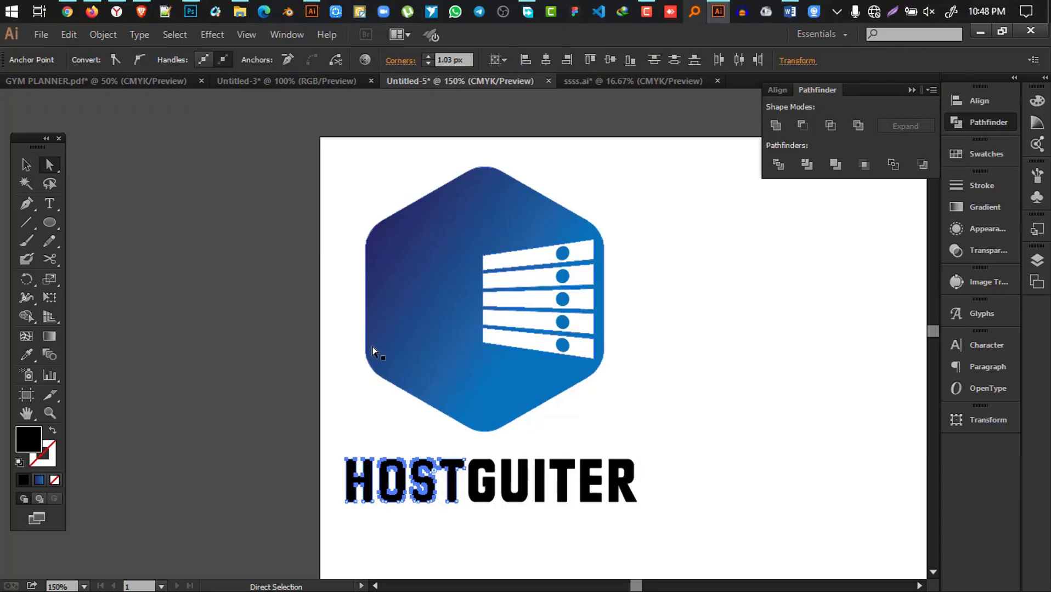
click(25, 356)
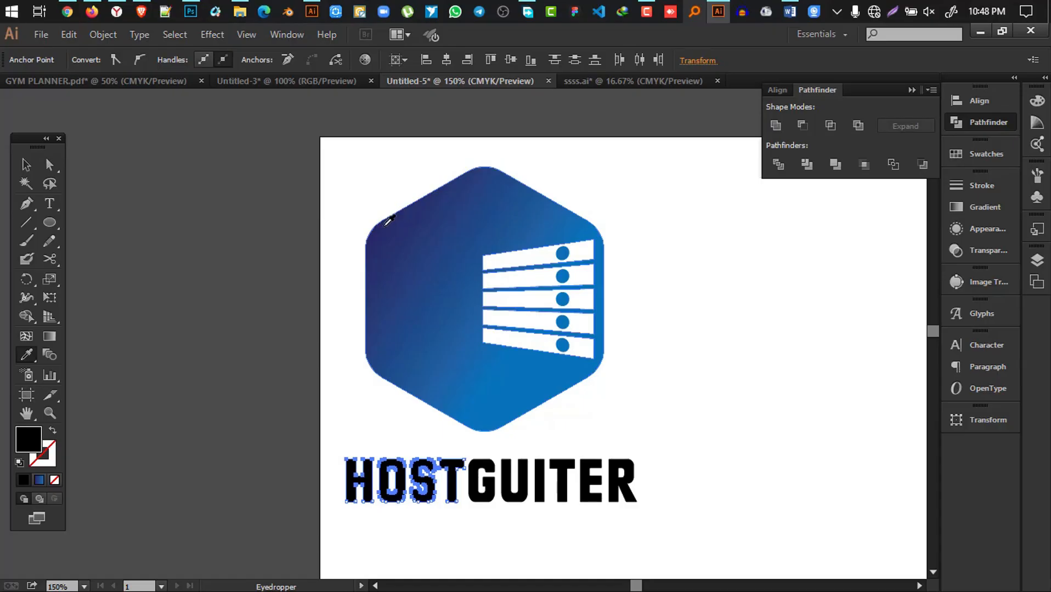
click(415, 244)
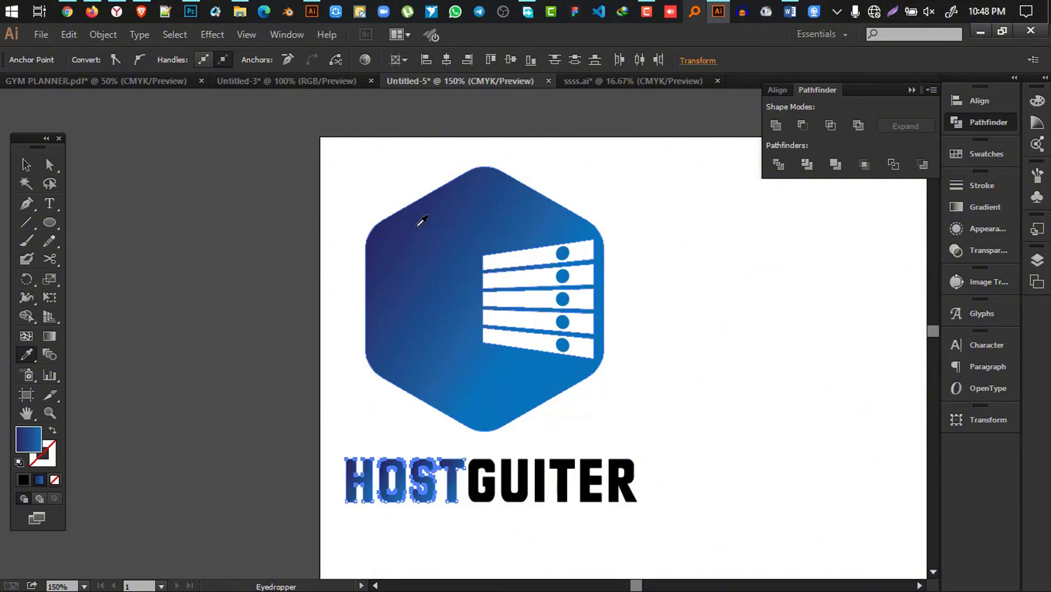
click(456, 188)
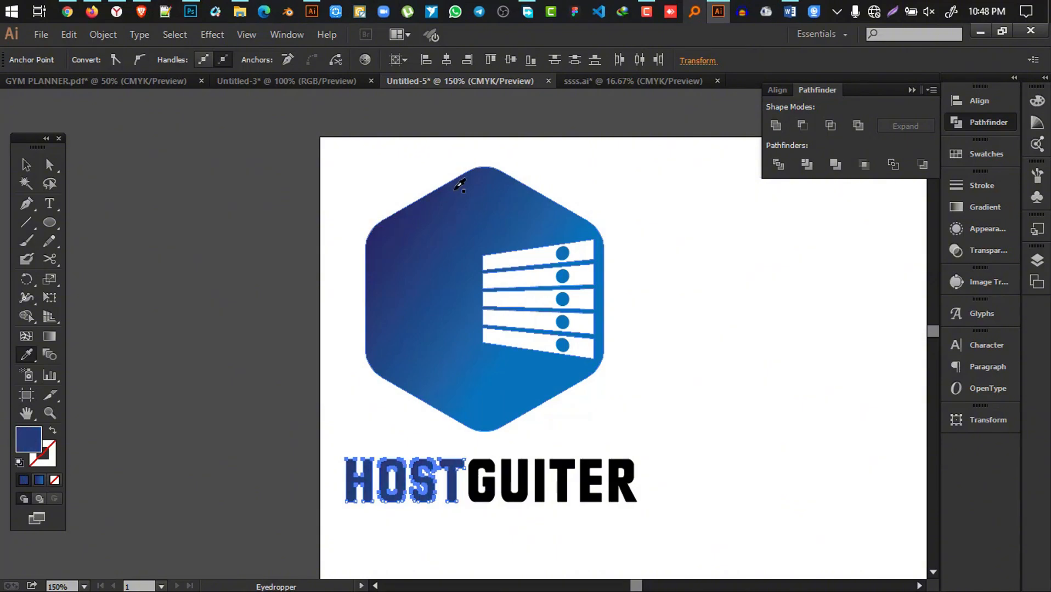
click(25, 165)
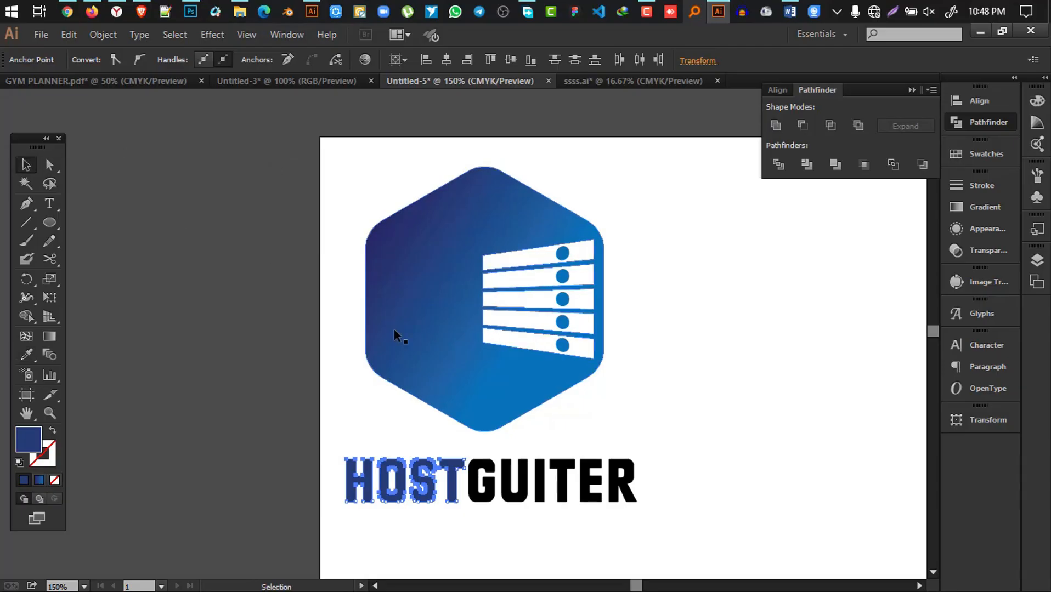
- Color the GUITER letters solid bright blue, sampled with the Eyedropper from the hexagon's bottom corner
key(a)
drag(704, 526, 470, 450)
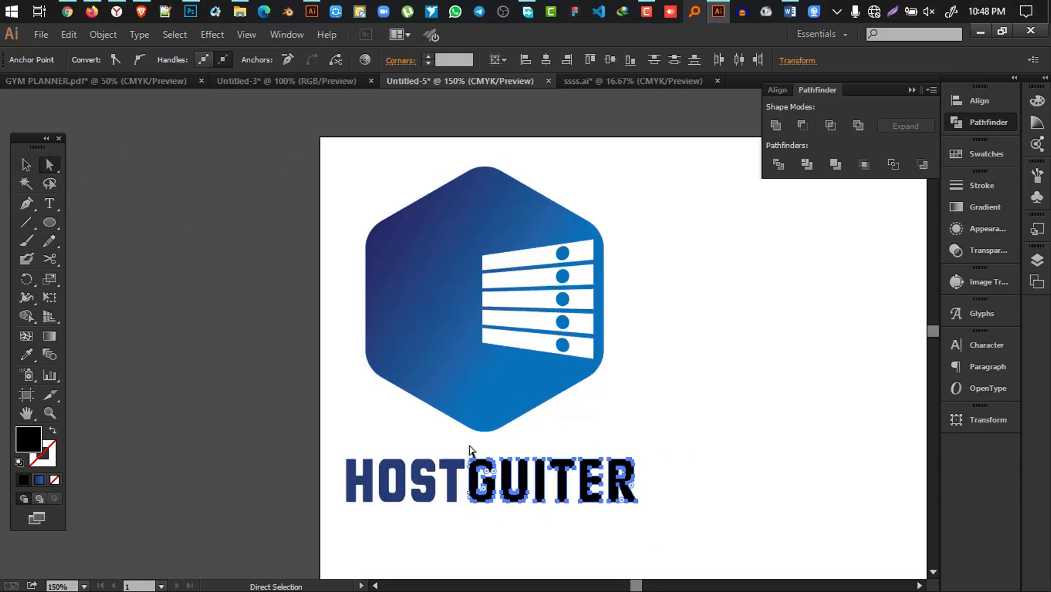
key(i)
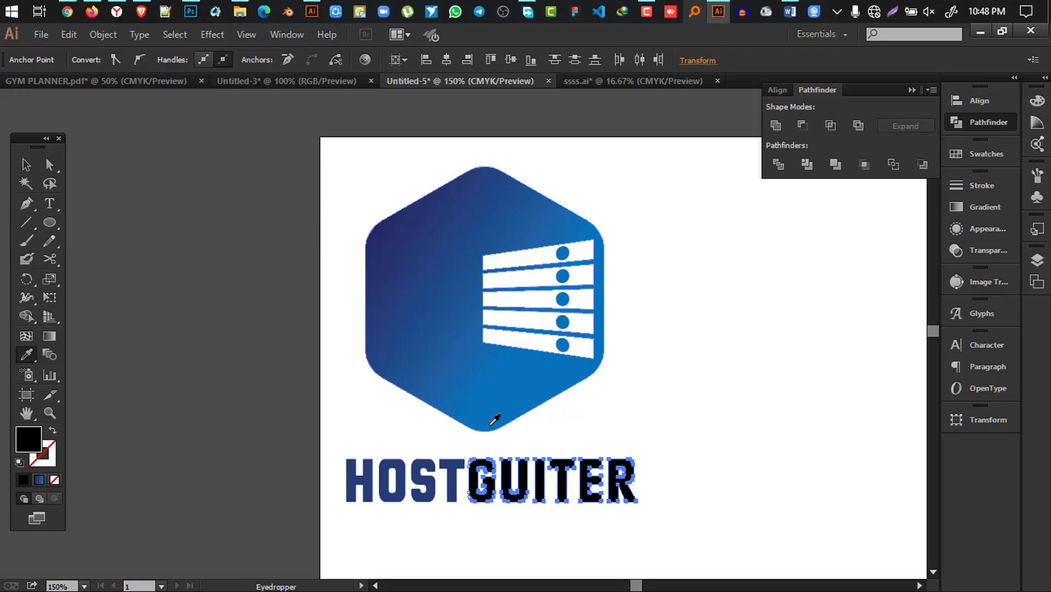
click(491, 426)
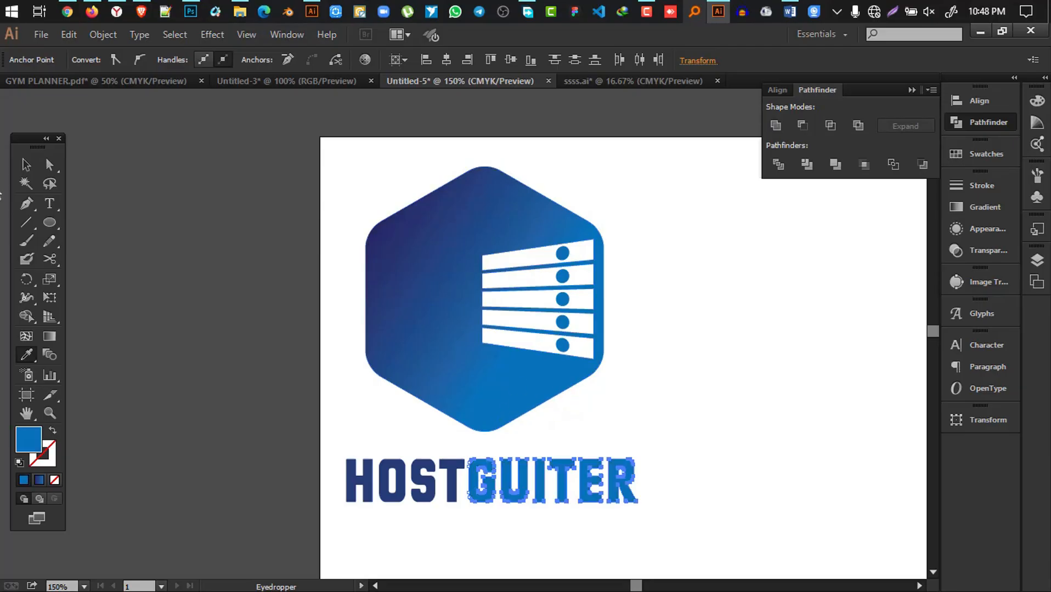
key(v)
- Center the hexagon and the wordmark horizontally on each other and group them into one logo
scroll(745, 403, right, 3)
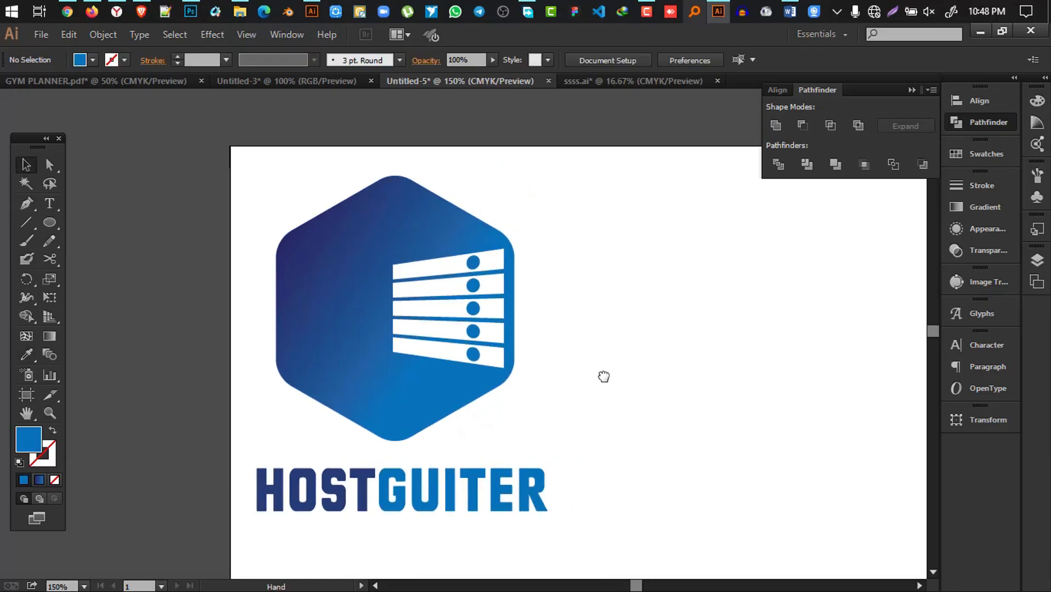
click(399, 500)
click(394, 336)
drag(593, 506, 300, 281)
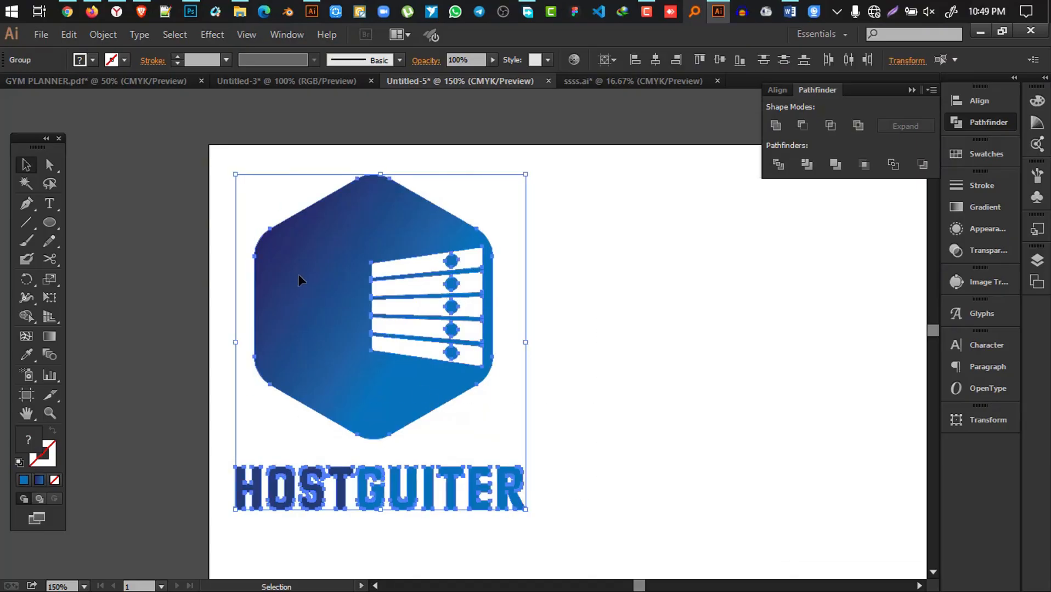
click(655, 60)
right_click(369, 266)
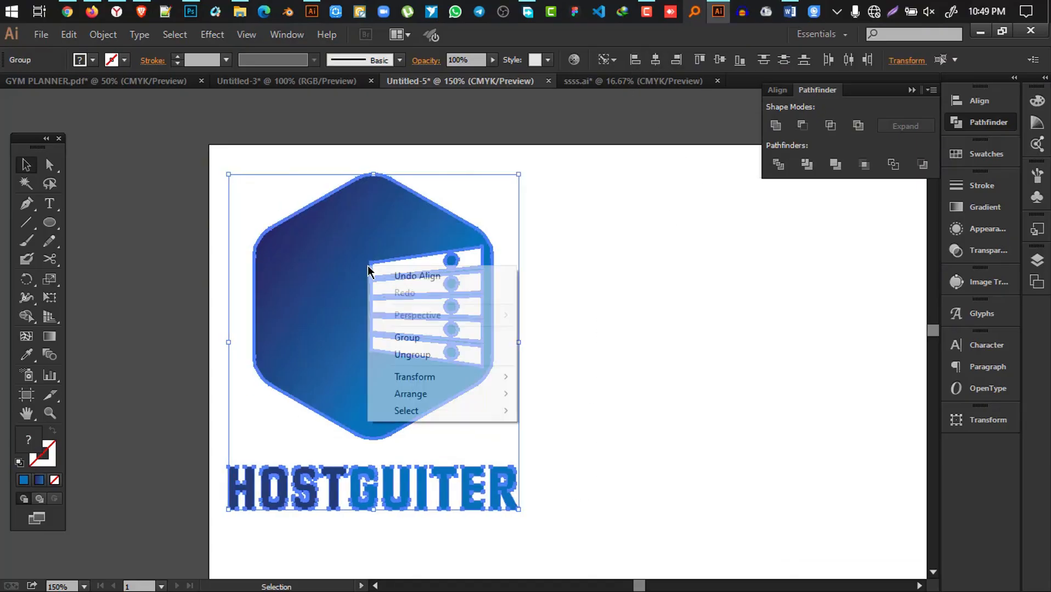
click(409, 336)
click(617, 339)
- Scale the grouped logo down proportionally to about a quarter of its size and move it to the artboard's upper-left corner
click(361, 261)
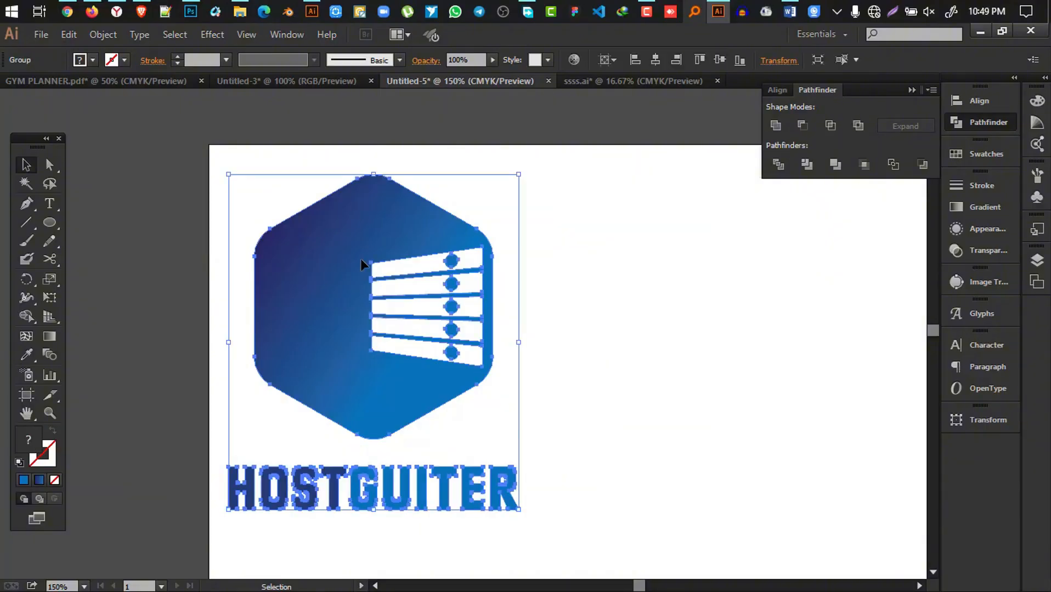
drag(521, 175, 305, 423)
drag(276, 465, 317, 213)
click(555, 280)
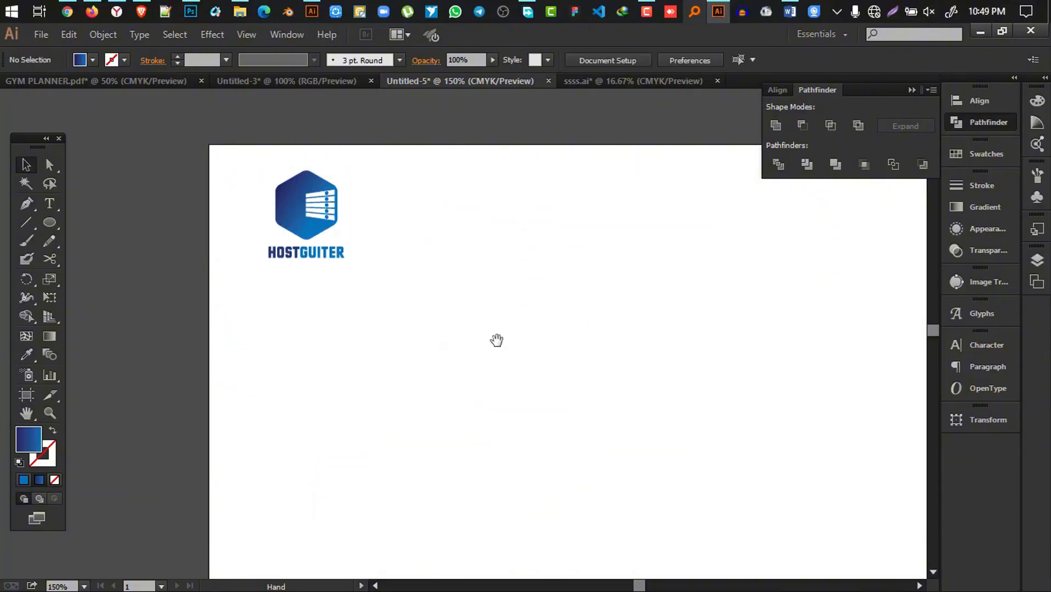
- Draw a circle in the empty area below the finished logo, with no fill and a black stroke
drag(480, 272, 399, 237)
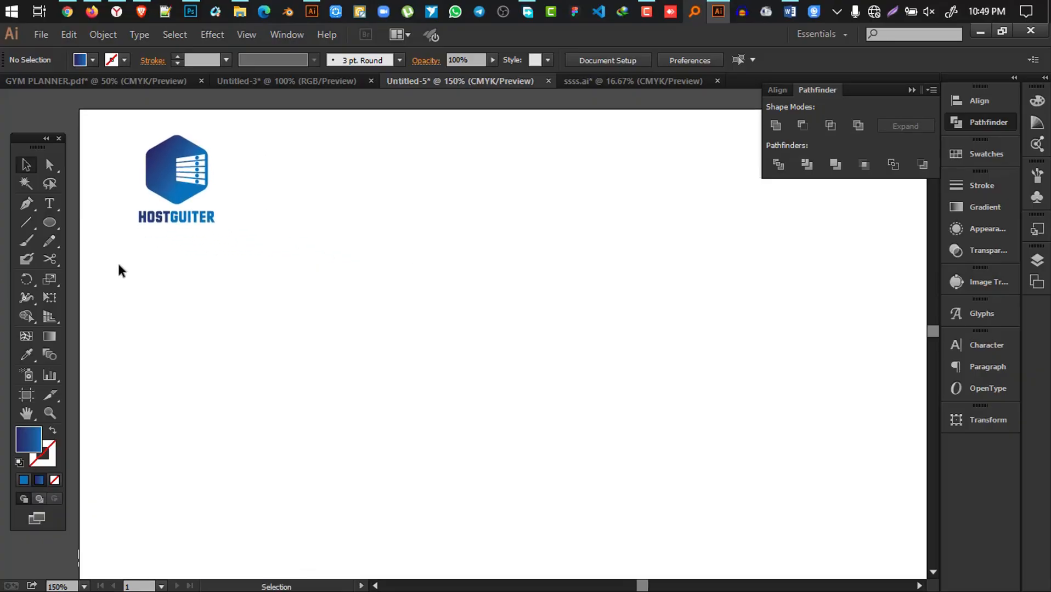
click(50, 223)
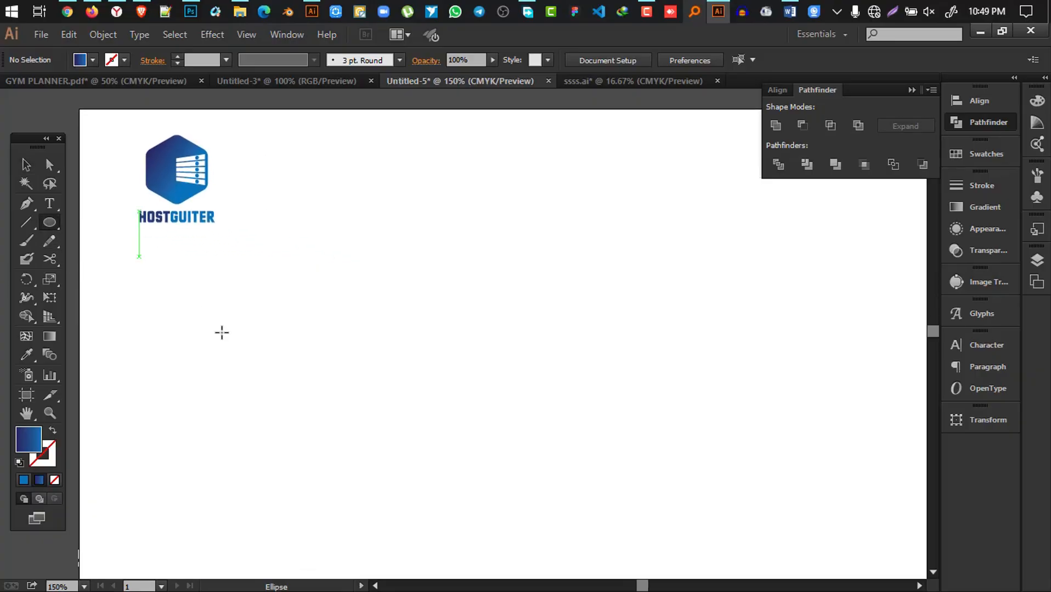
drag(285, 343, 401, 368)
key(v)
click(52, 431)
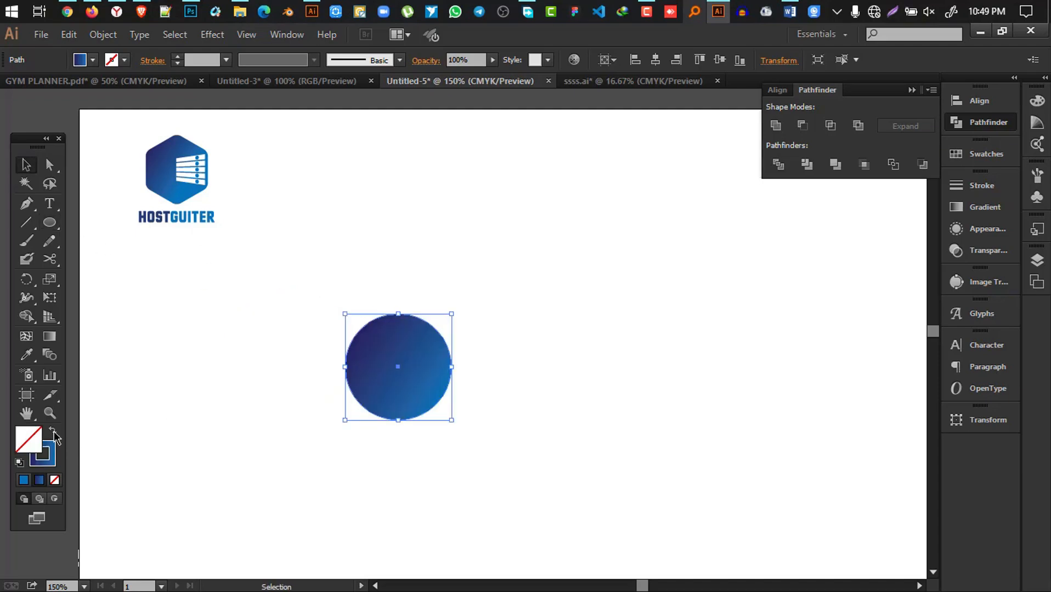
click(124, 65)
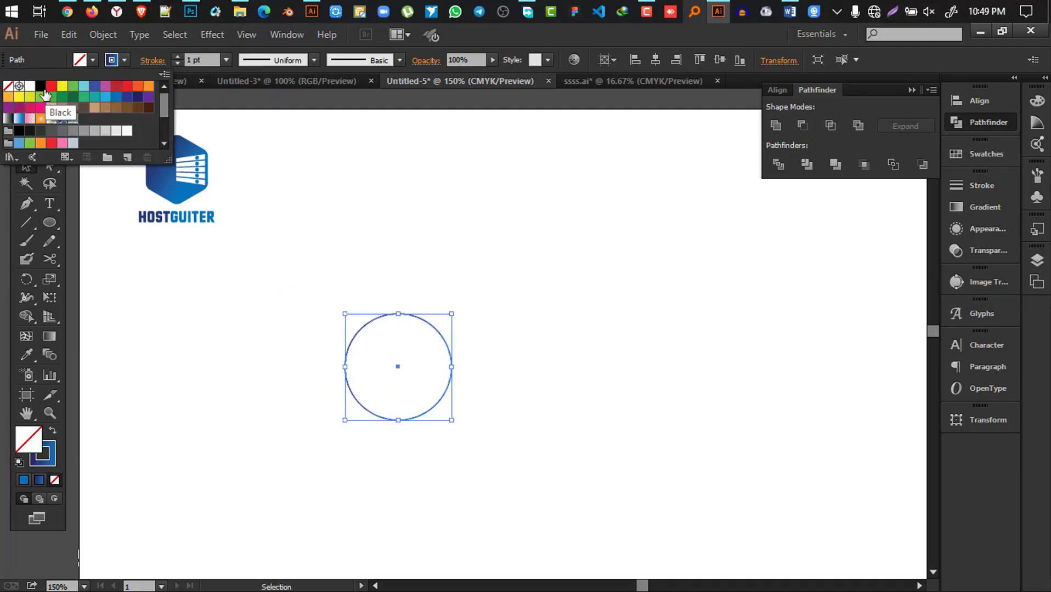
click(153, 95)
- Increase the circle's stroke weight to 10 pt, then deselect it
click(177, 57)
click(177, 57)
click(177, 57)
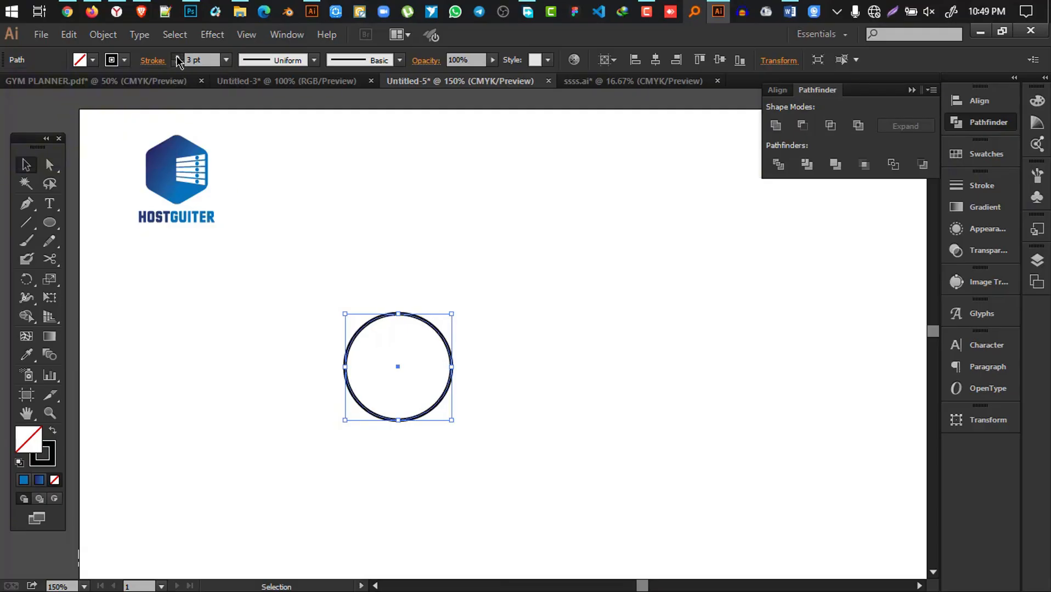
click(177, 57)
click(177, 57)
click(510, 414)
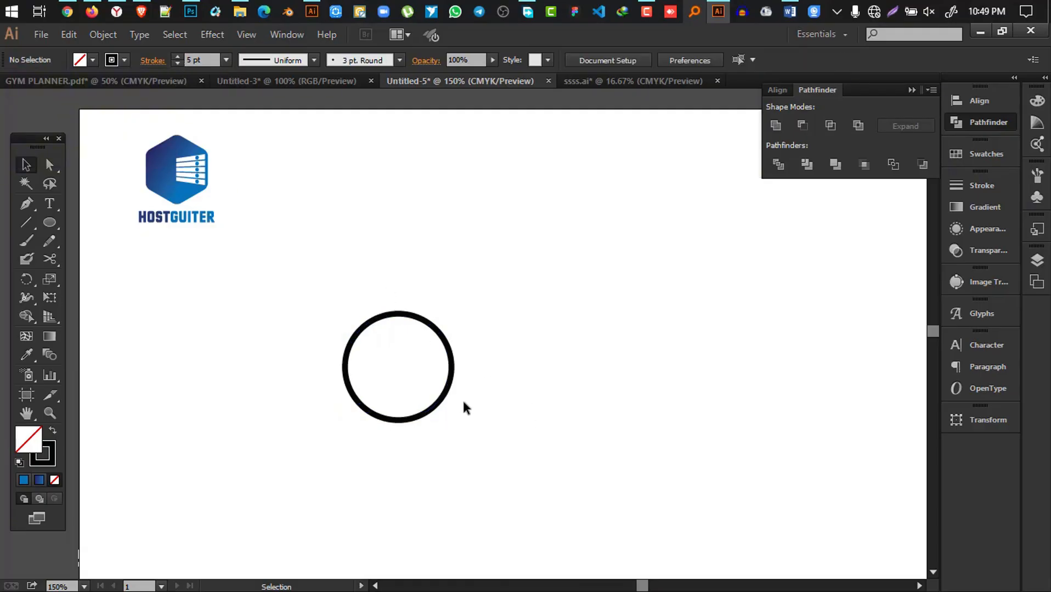
click(439, 333)
click(178, 58)
click(178, 57)
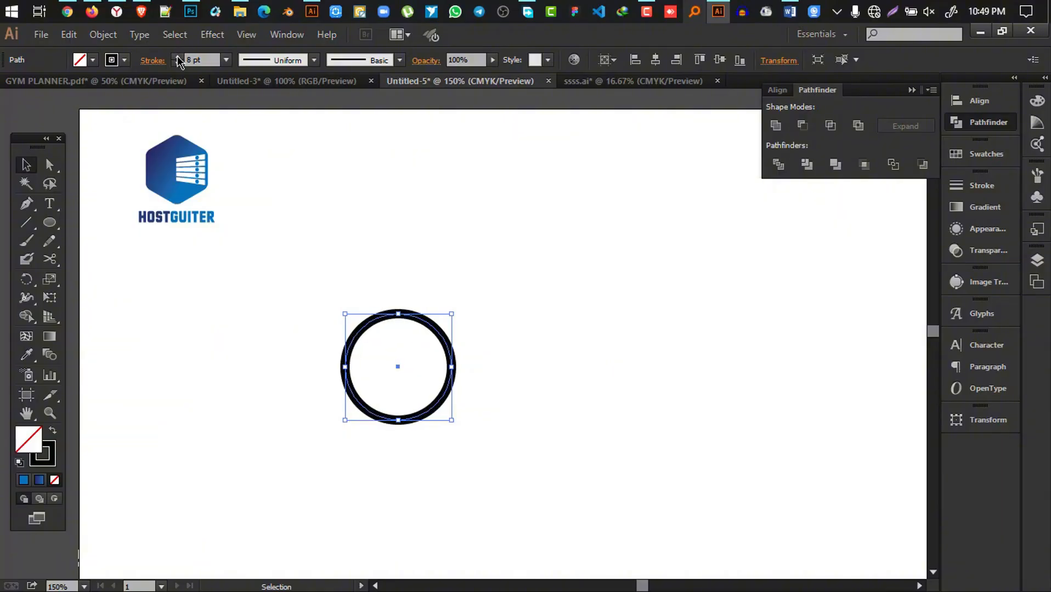
click(178, 58)
click(177, 58)
click(629, 436)
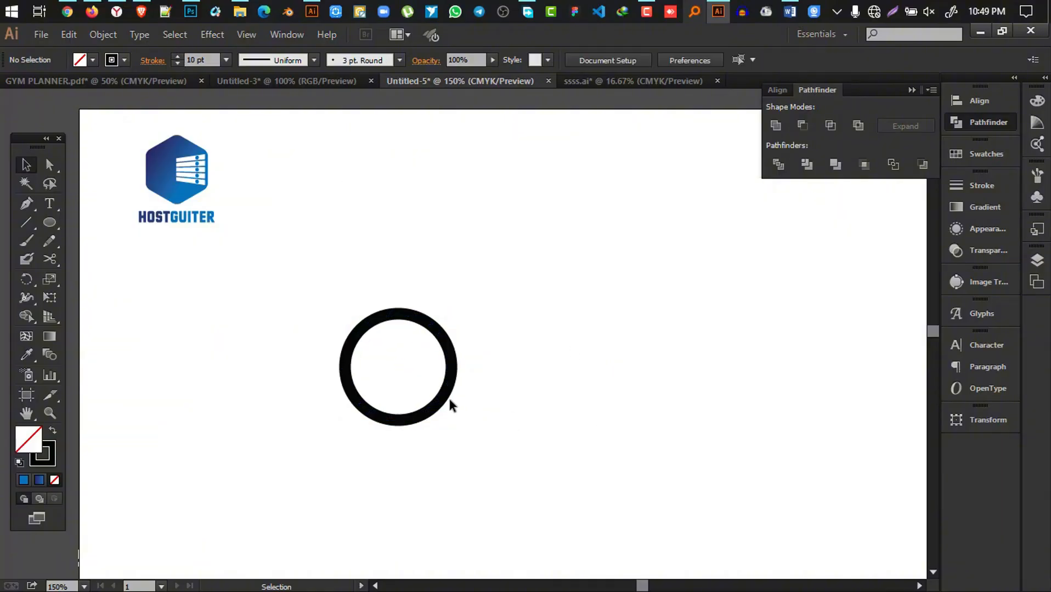
- Duplicate the ring three times into an overlapping cloud-like arch, then move the original ring in as its lower-left part
drag(442, 396, 583, 312)
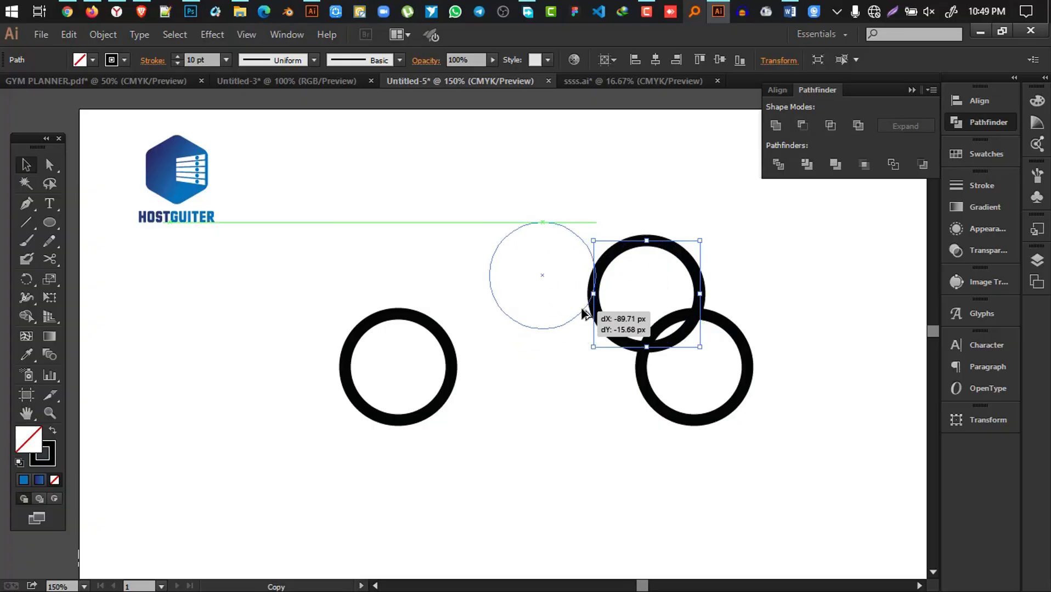
click(569, 440)
drag(445, 406, 532, 388)
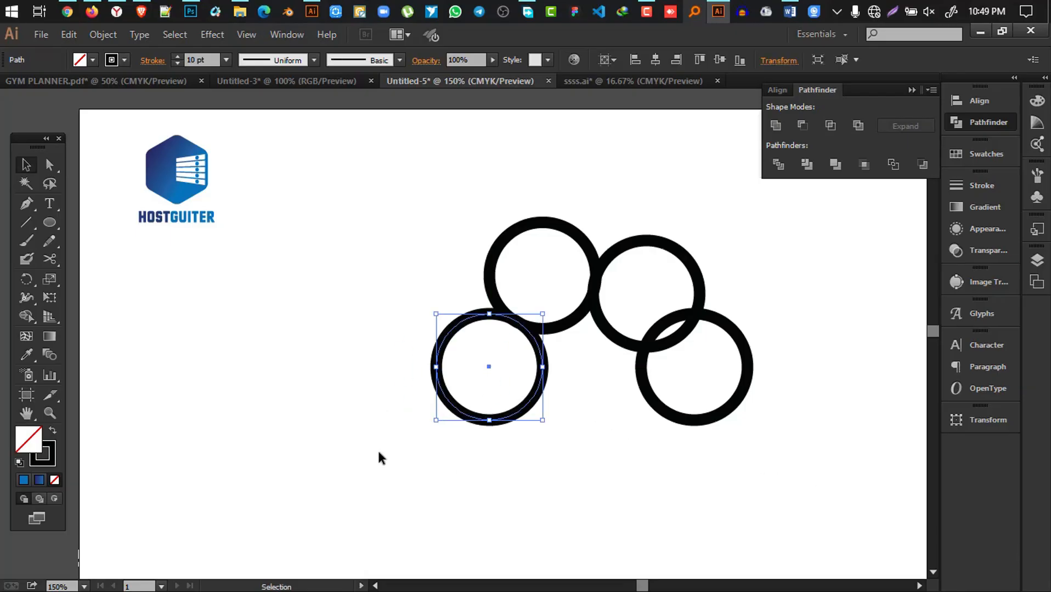
click(371, 398)
- Draw a horizontal base line from the lower-left ring's bottom anchor to just past the lower-right ring's bottom
scroll(371, 398, down, 4)
scroll(777, 362, up, 2)
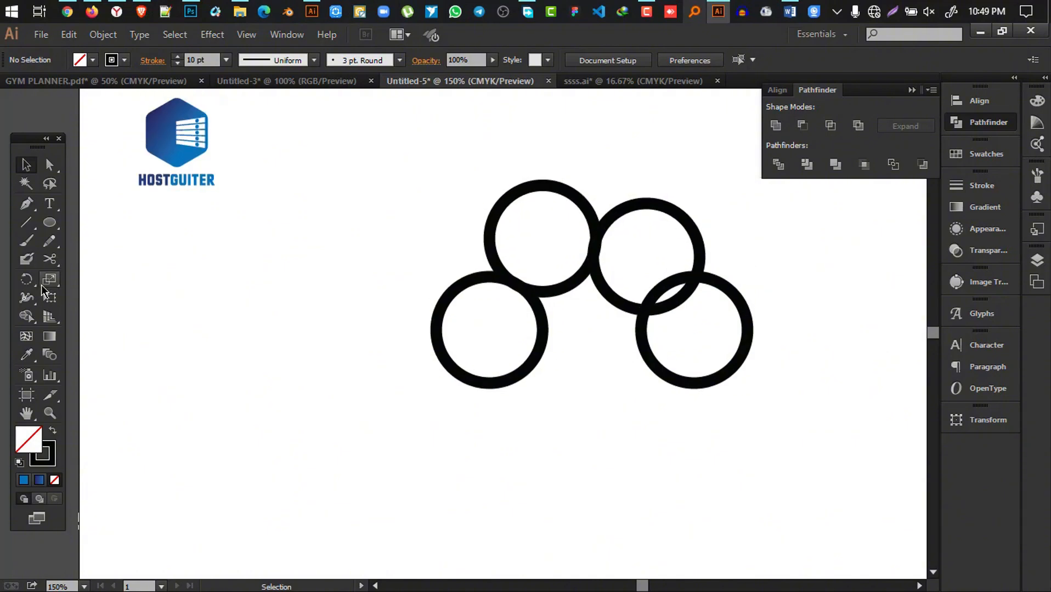
click(26, 222)
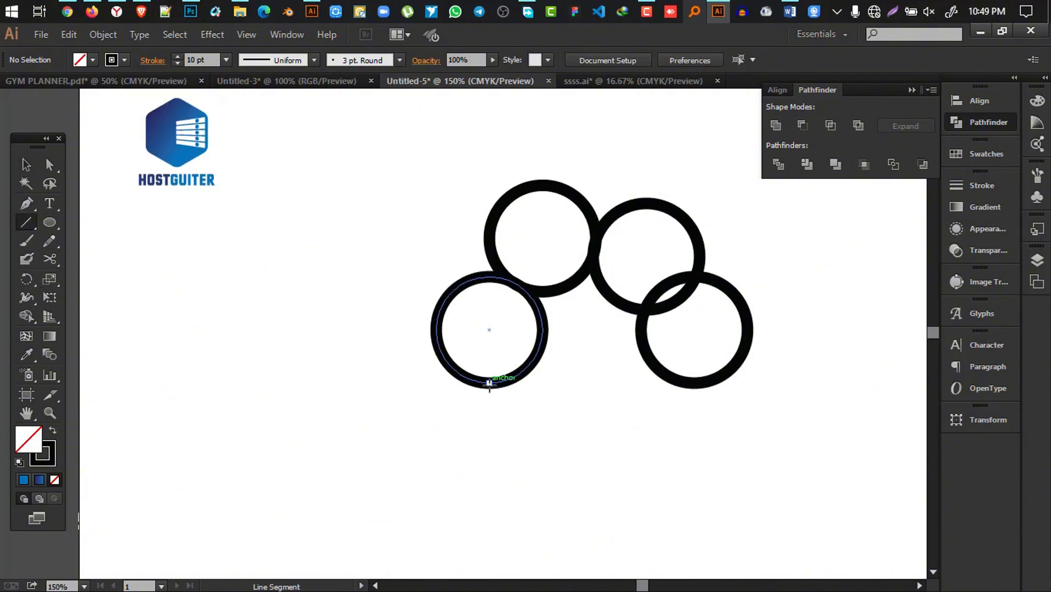
drag(489, 384, 717, 402)
key(v)
- Try to merge the stroked rings and base line into a cloud with the Shape Builder, then undo the merges
drag(739, 445, 380, 215)
click(26, 316)
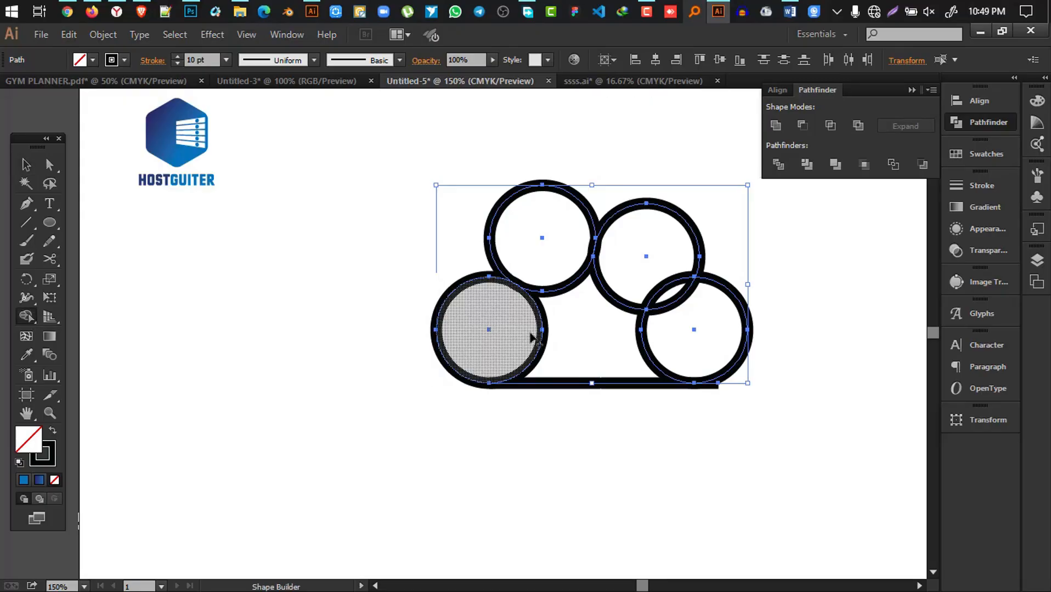
mouse_move(500, 338)
mouse_down()
mouse_move(532, 268)
mouse_move(639, 283)
mouse_move(663, 298)
mouse_move(555, 241)
mouse_up()
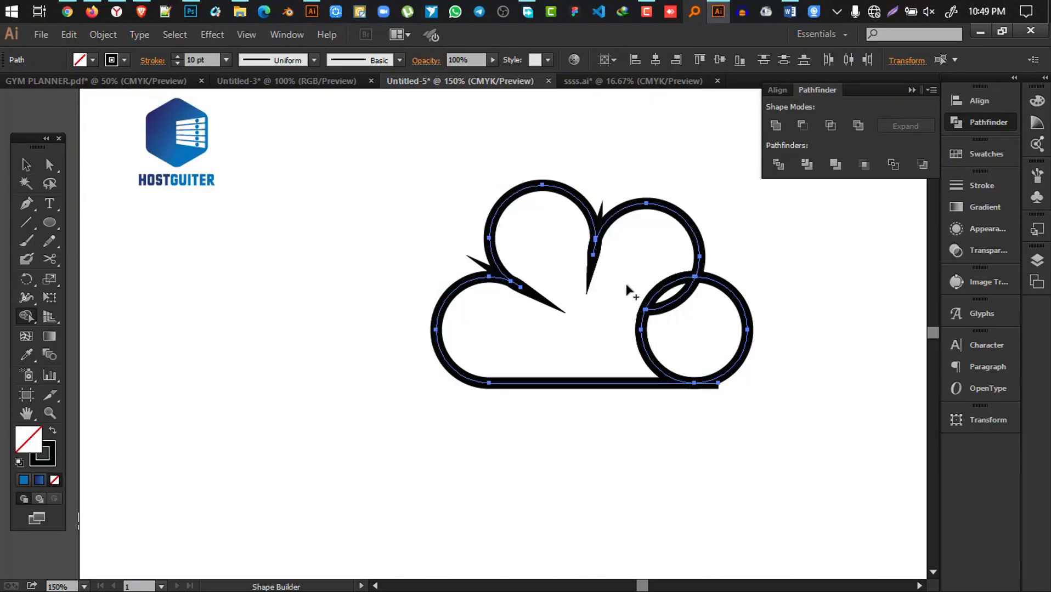
key(ctrl+z)
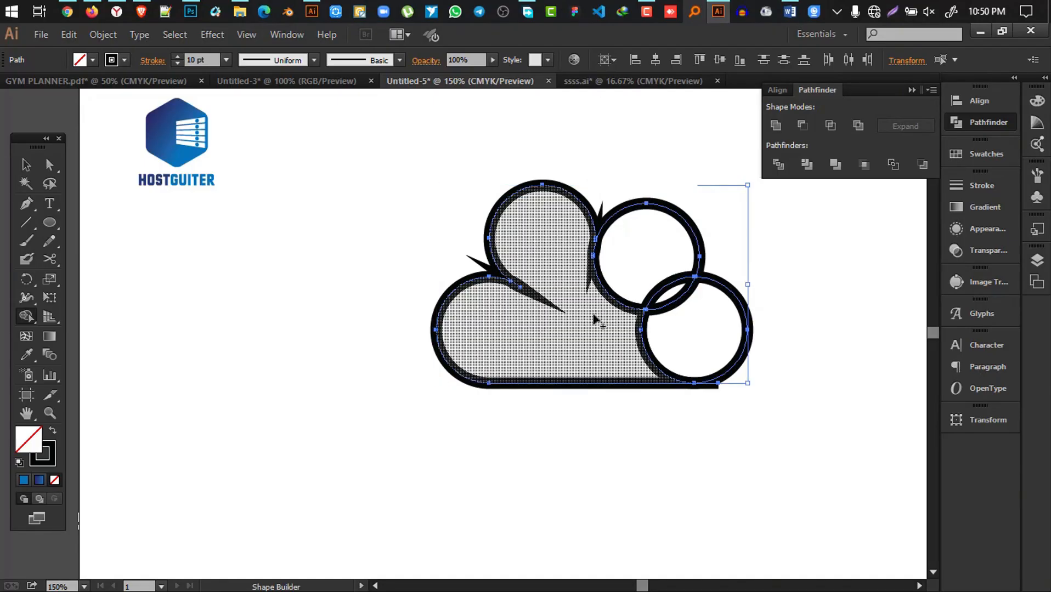
key(ctrl+z)
mouse_move(676, 336)
mouse_down()
mouse_move(528, 330)
mouse_move(538, 333)
mouse_up()
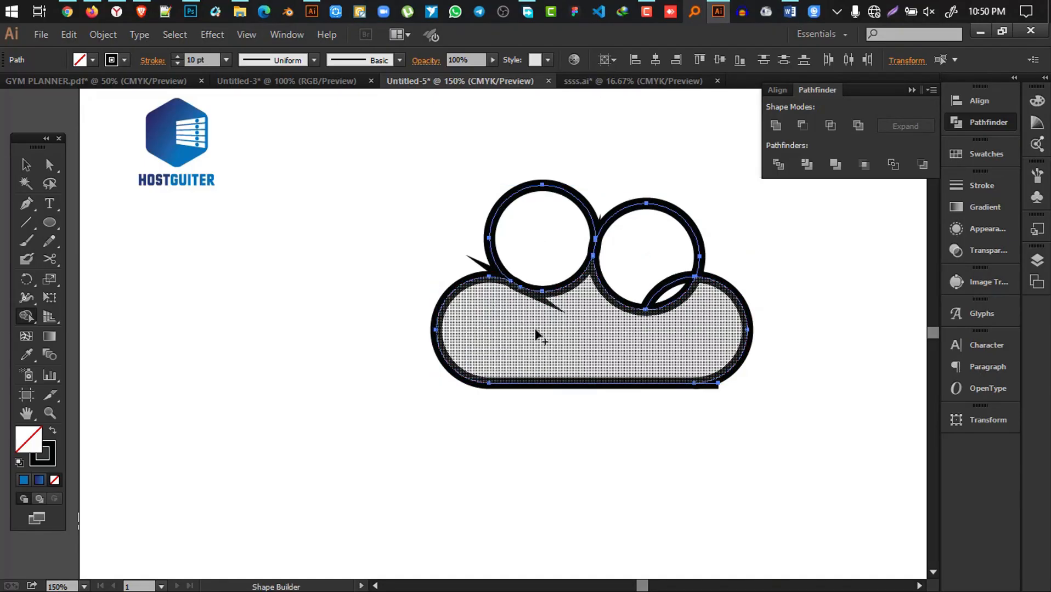
key(ctrl+z)
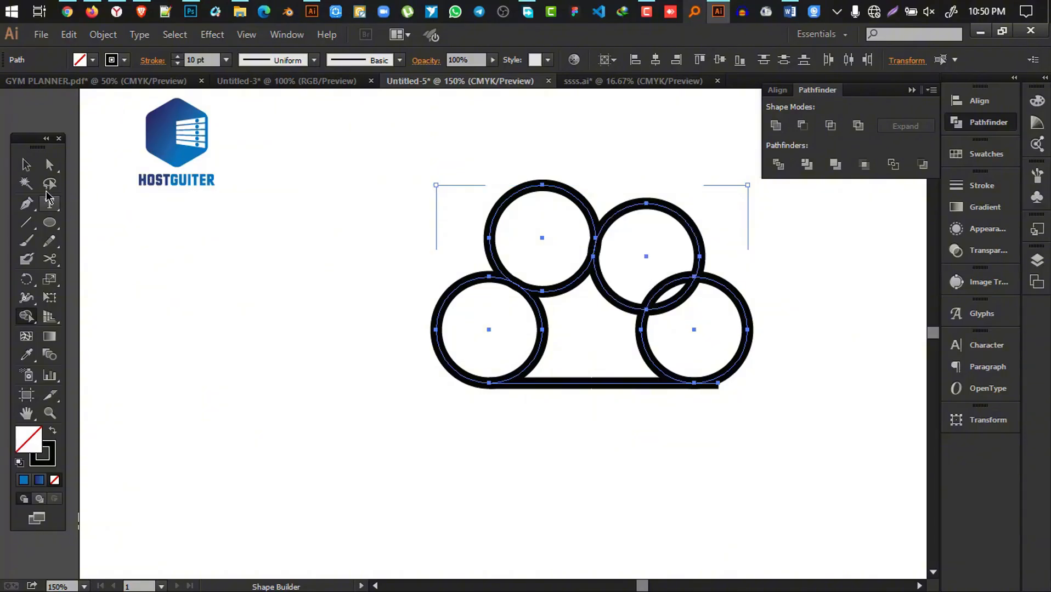
- Try to unite the rings and base line with Pathfinder, then undo it
key(v)
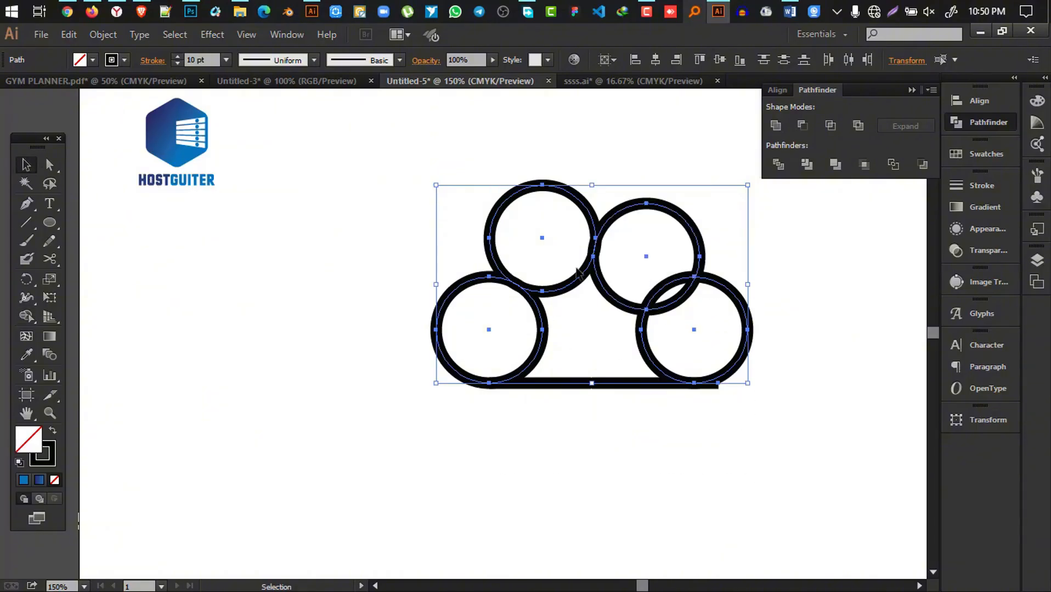
click(775, 126)
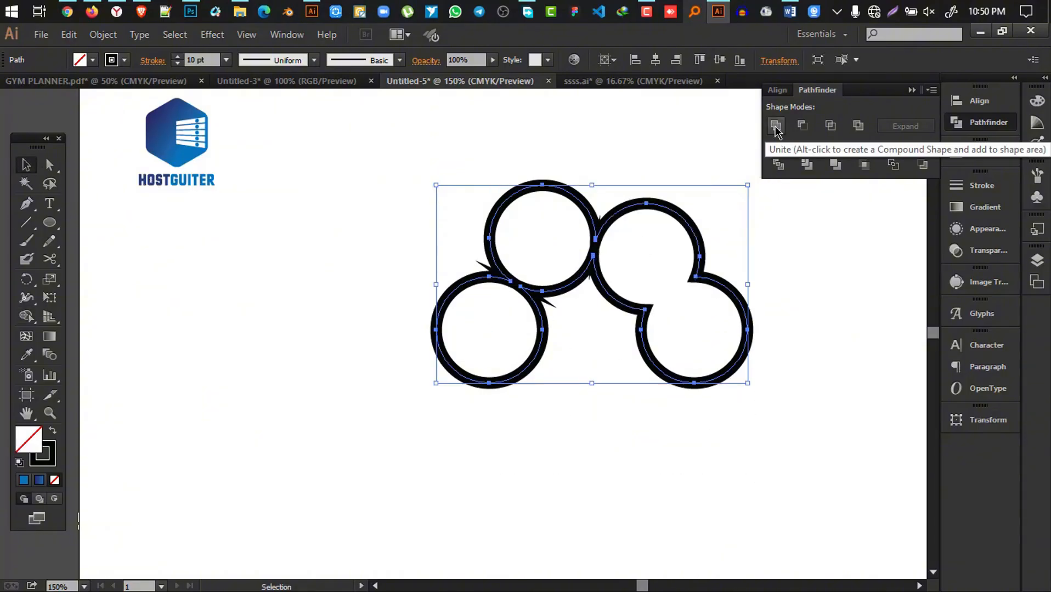
key(ctrl+z)
- Expand the selected rings and base line into filled outline shapes
click(103, 35)
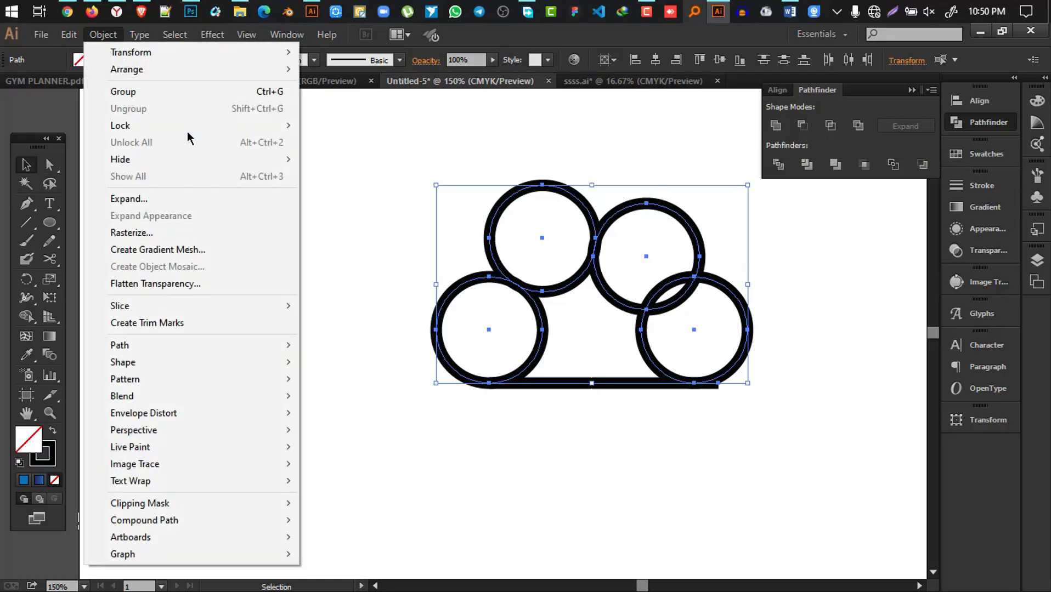
click(190, 198)
click(497, 401)
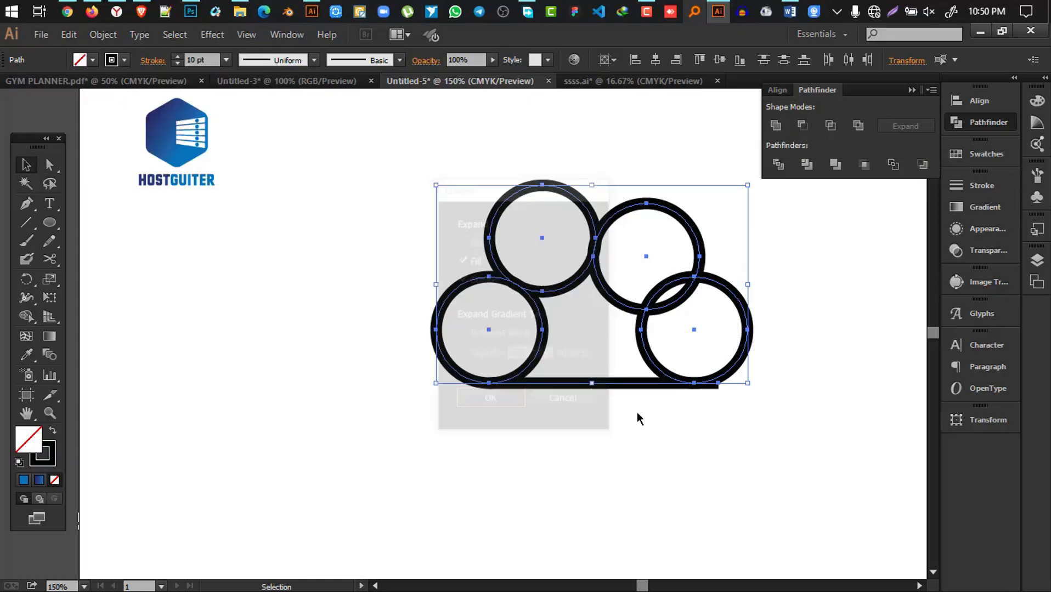
- Remove the overlapping ring segments inside the cloud with the Shape Builder, keeping only the outer outline and base
drag(815, 310, 680, 324)
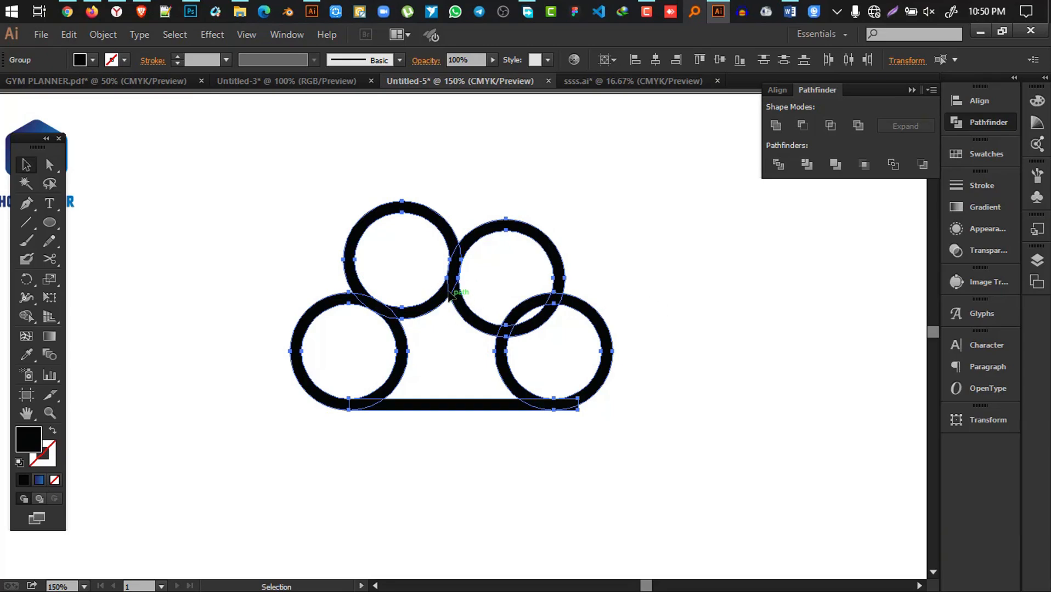
click(26, 316)
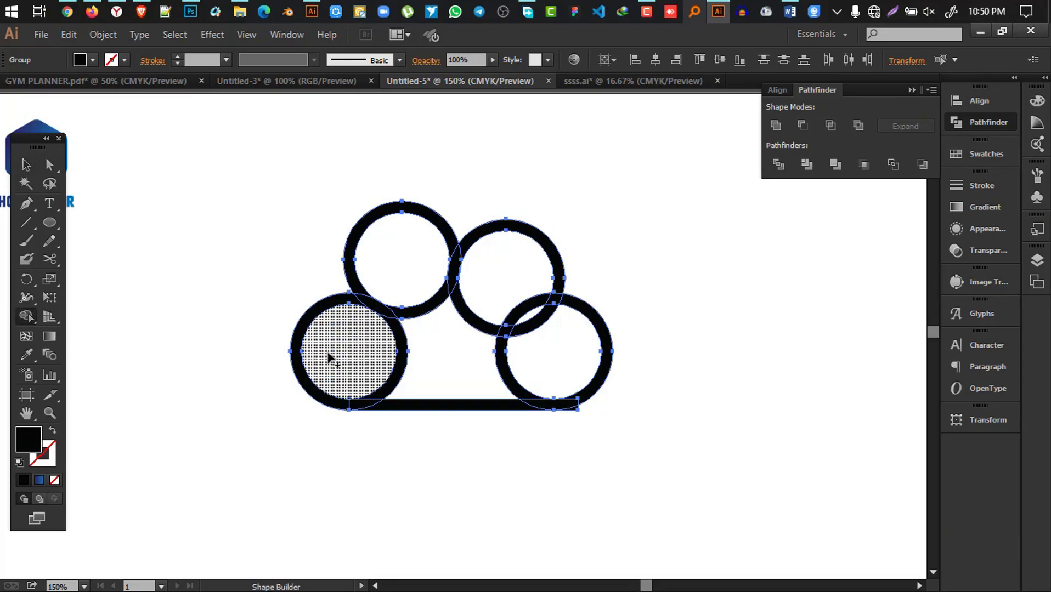
mouse_move(327, 353)
mouse_down()
mouse_move(432, 272)
mouse_move(421, 278)
mouse_move(531, 348)
mouse_move(552, 348)
mouse_move(490, 297)
mouse_move(424, 286)
mouse_up()
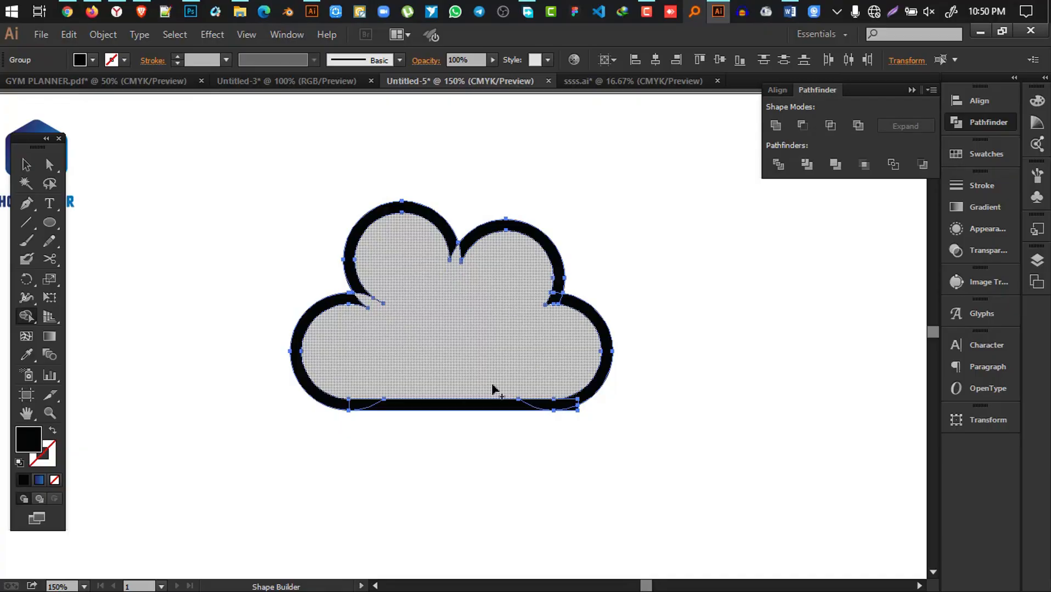
- Trim the thin leftover sliver from the notch between the two left arcs with the Shape Builder, then deselect the cloud
scroll(347, 310, up, 3)
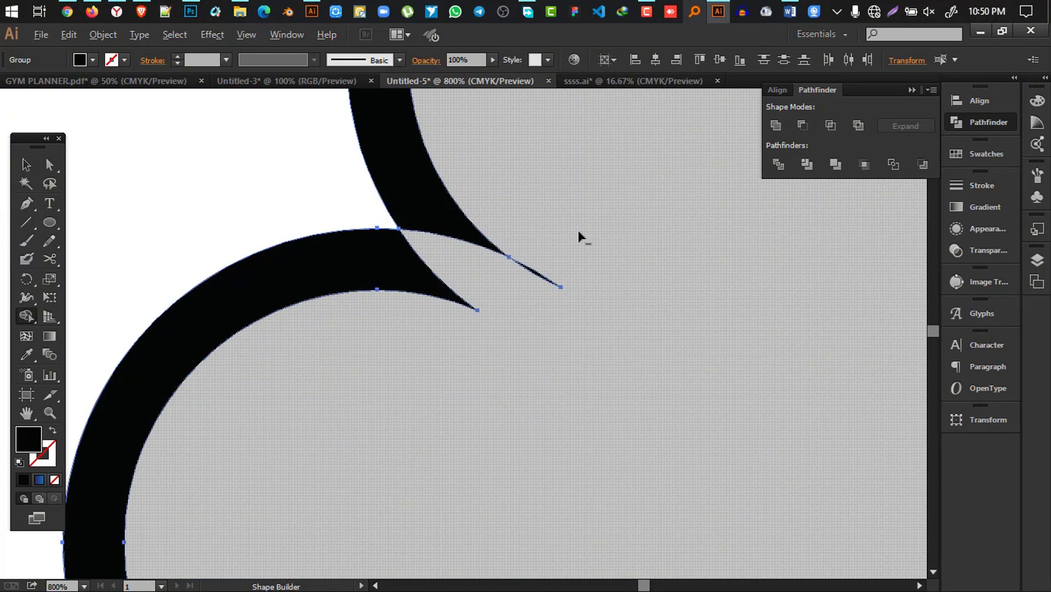
mouse_move(579, 236)
mouse_down()
mouse_move(448, 353)
mouse_move(419, 347)
mouse_up()
drag(475, 356, 477, 356)
scroll(504, 345, down, 3)
key(ctrl+1)
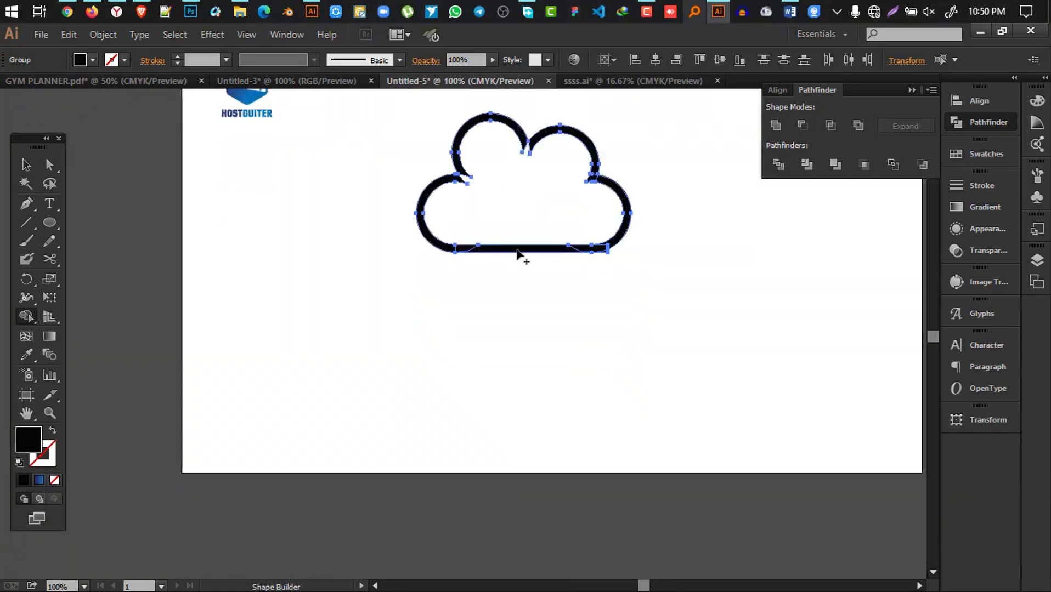
scroll(85, 206, up, 2)
click(26, 166)
click(418, 375)
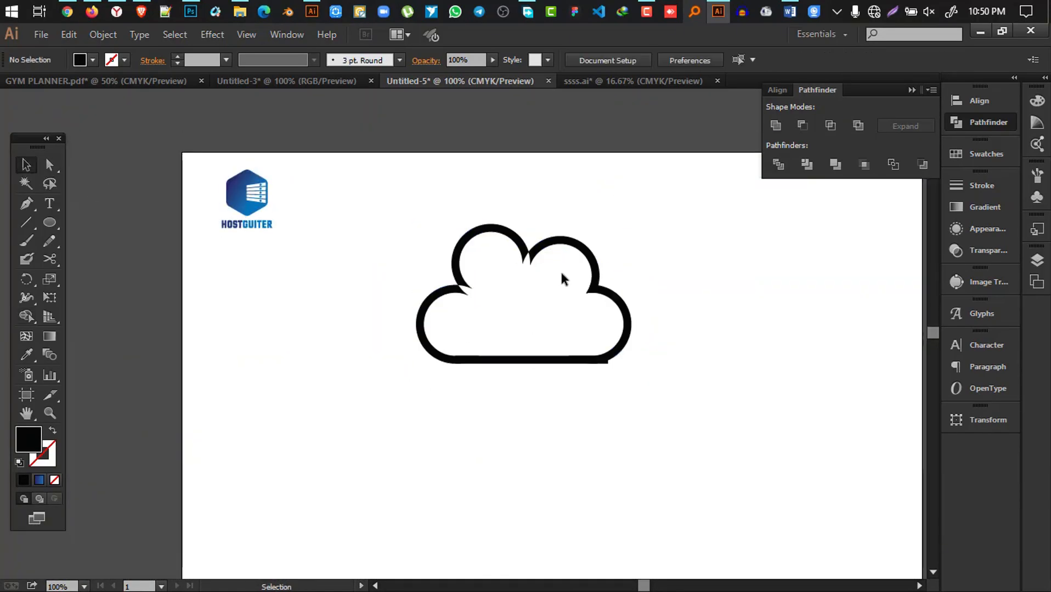
- Trim the base line's corner that sticks out past the cloud's lower-right curve with the Shape Builder
click(606, 360)
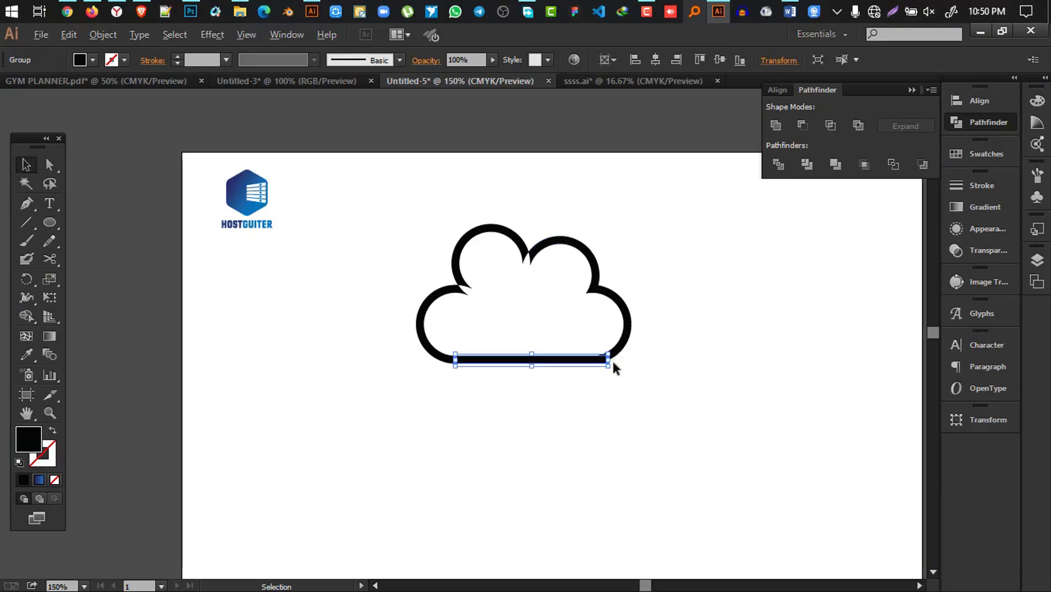
scroll(611, 359, up, 6)
scroll(619, 395, up, 2)
drag(665, 543, 375, 318)
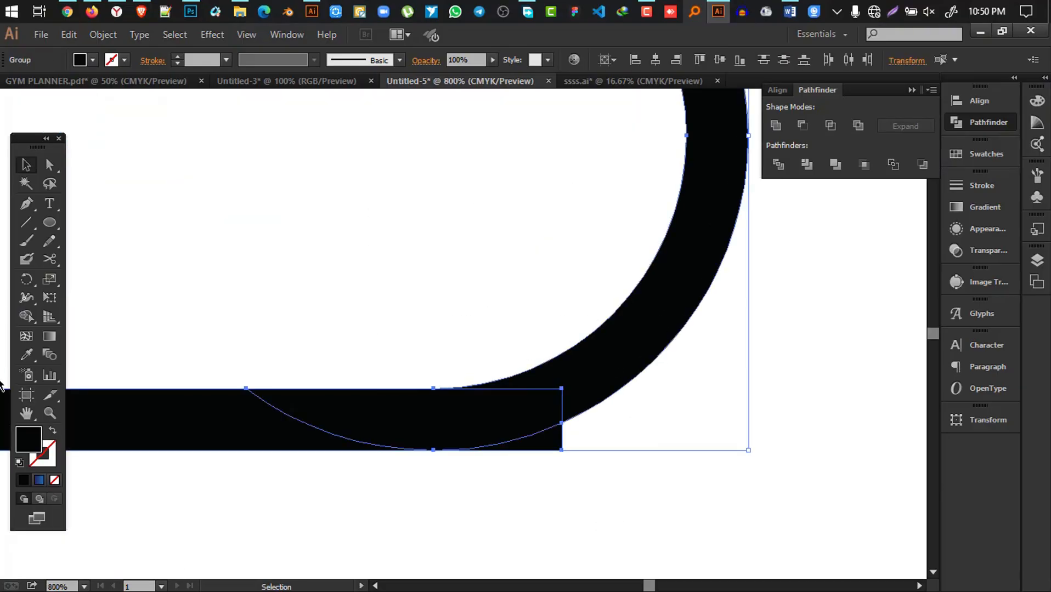
click(26, 317)
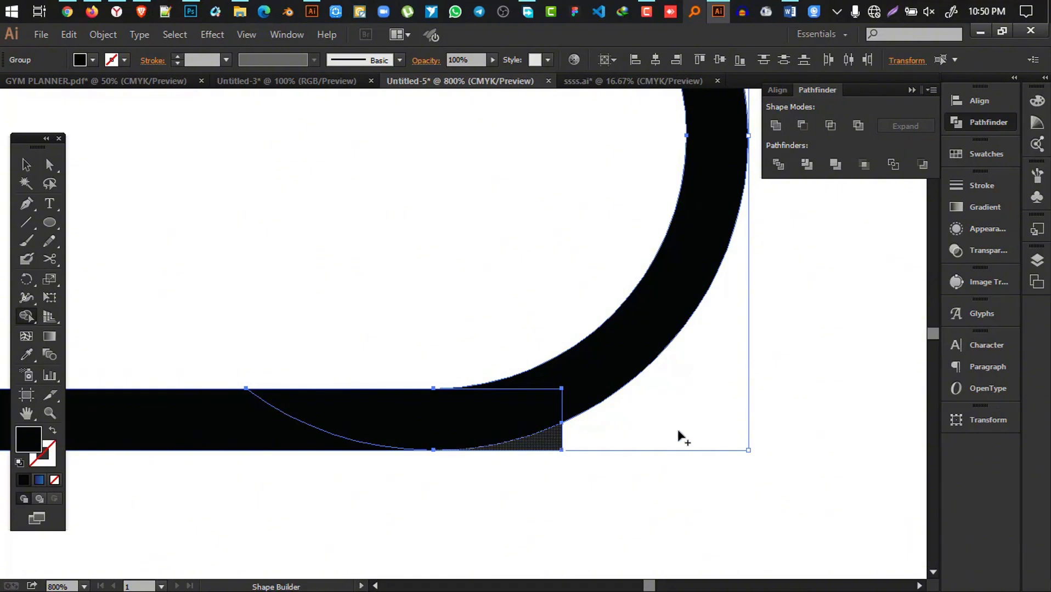
scroll(680, 436, down, 5)
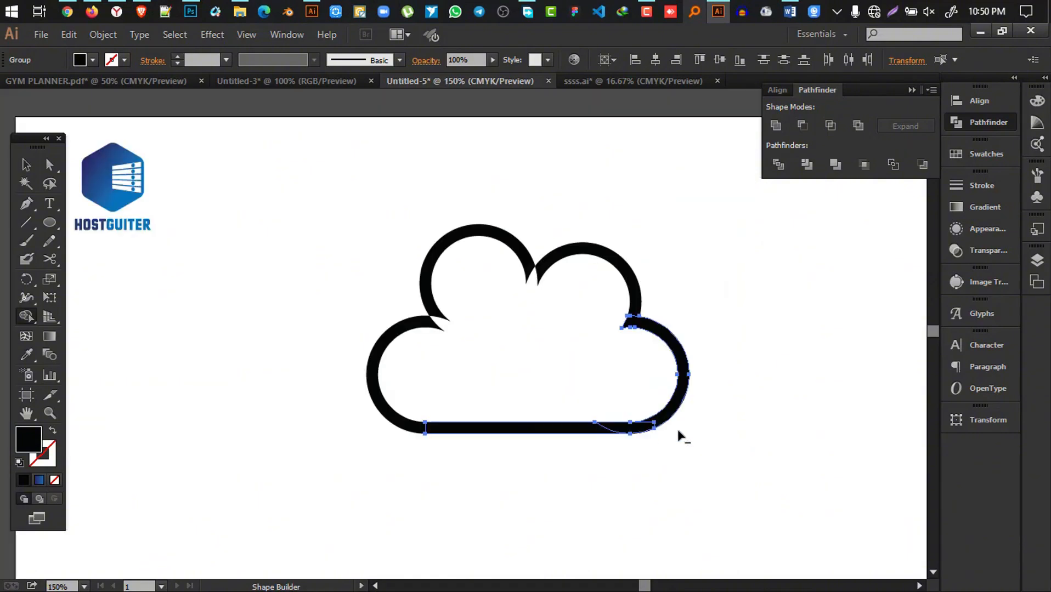
- Unite all the cloud pieces into one shape and move it slightly up and to the left
click(25, 165)
drag(347, 211, 754, 504)
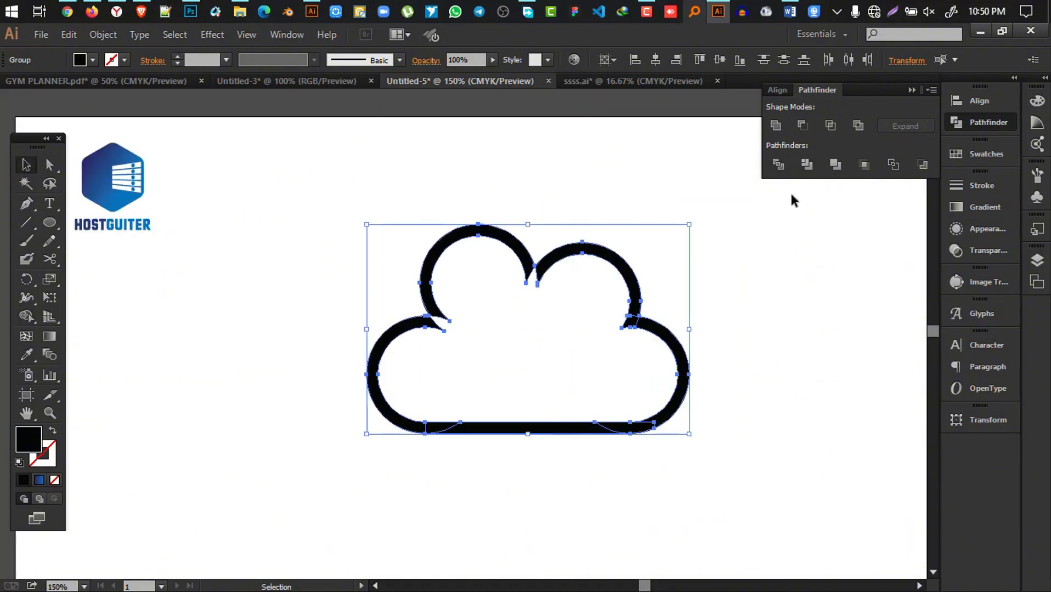
click(779, 131)
click(750, 294)
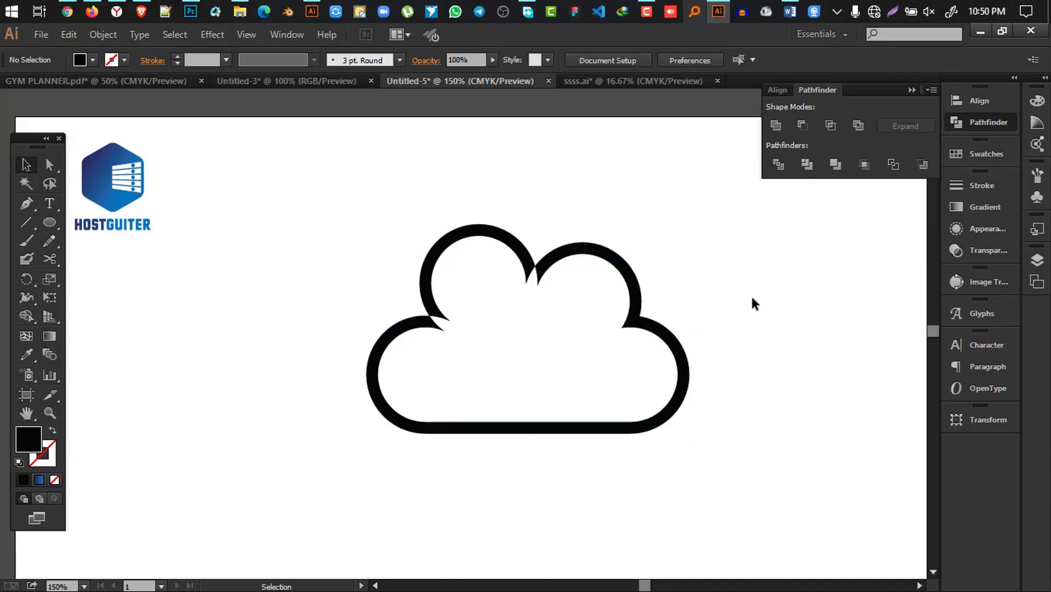
drag(620, 298, 564, 236)
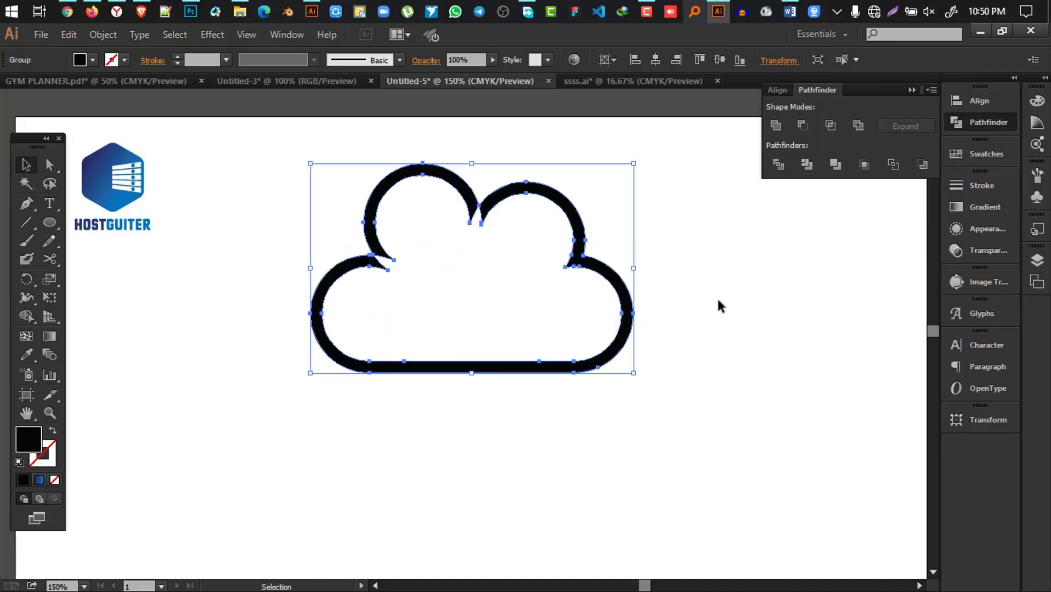
- Draw a large ellipse over the cloud's left half and swap its fill and stroke to leave only a black outline
click(49, 223)
scroll(291, 372, up, 3)
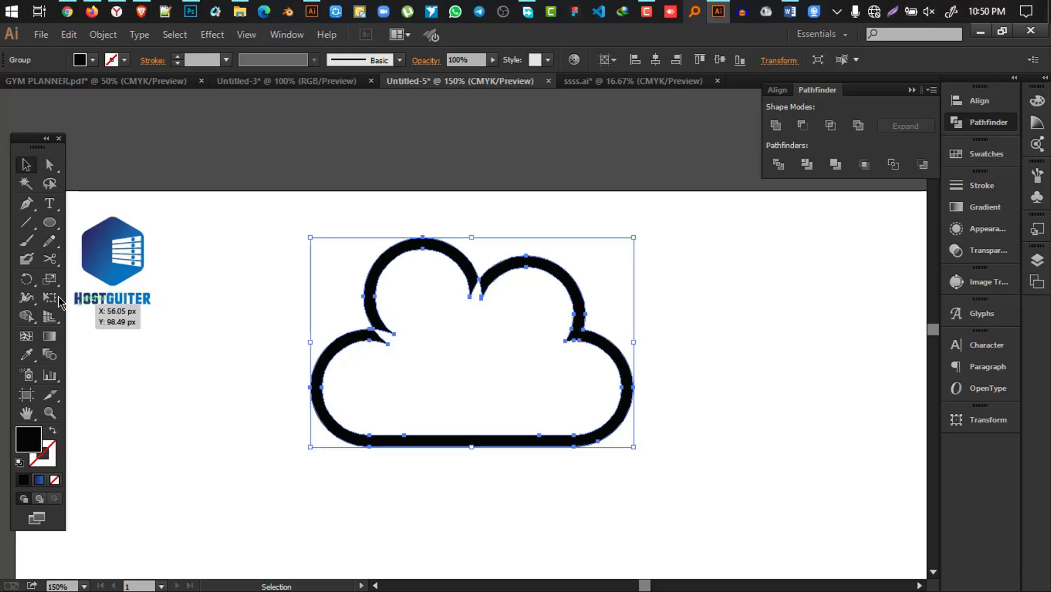
drag(276, 281, 515, 486)
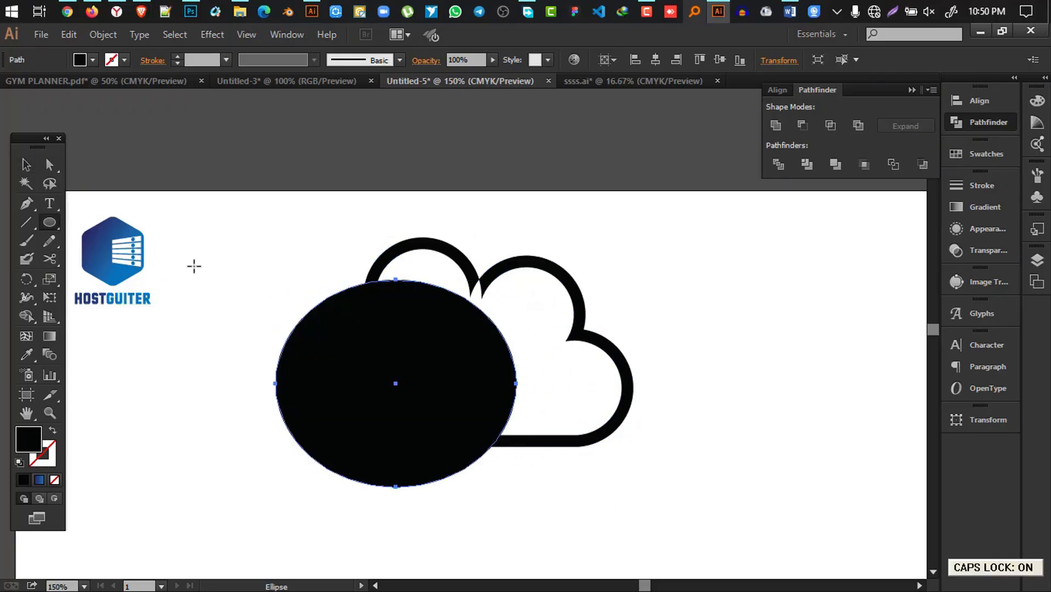
key(v)
click(53, 430)
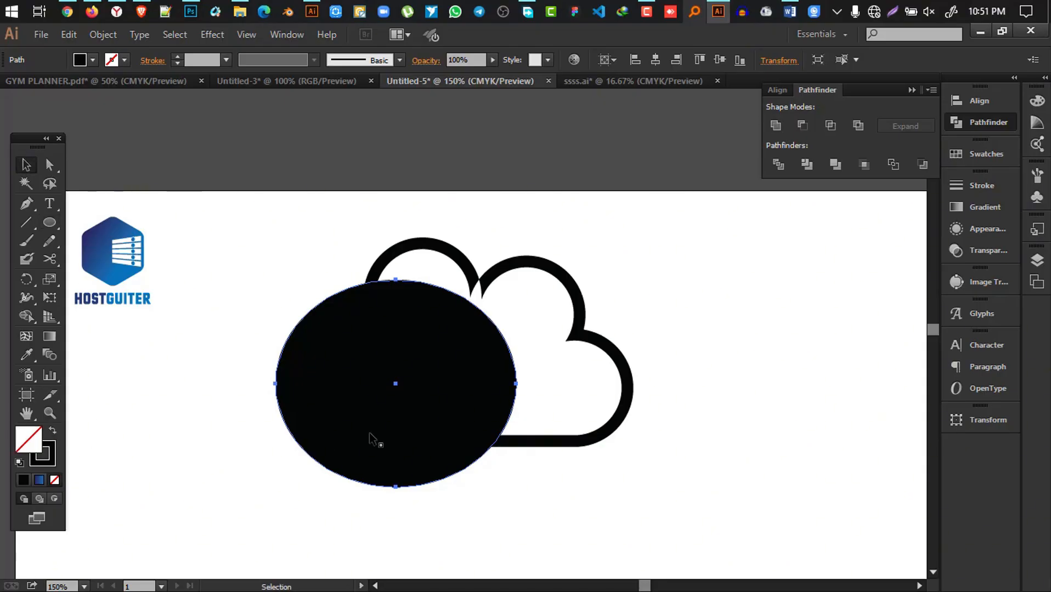
click(404, 390)
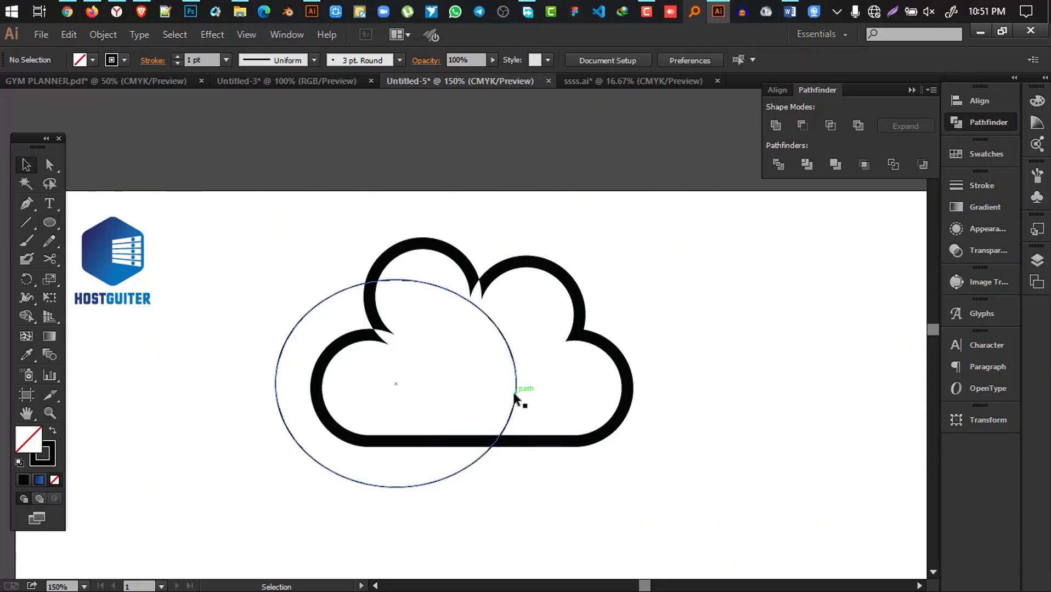
- Move the ellipse up over the cloud and enlarge it until it extends above and below the cloud
drag(512, 390, 543, 347)
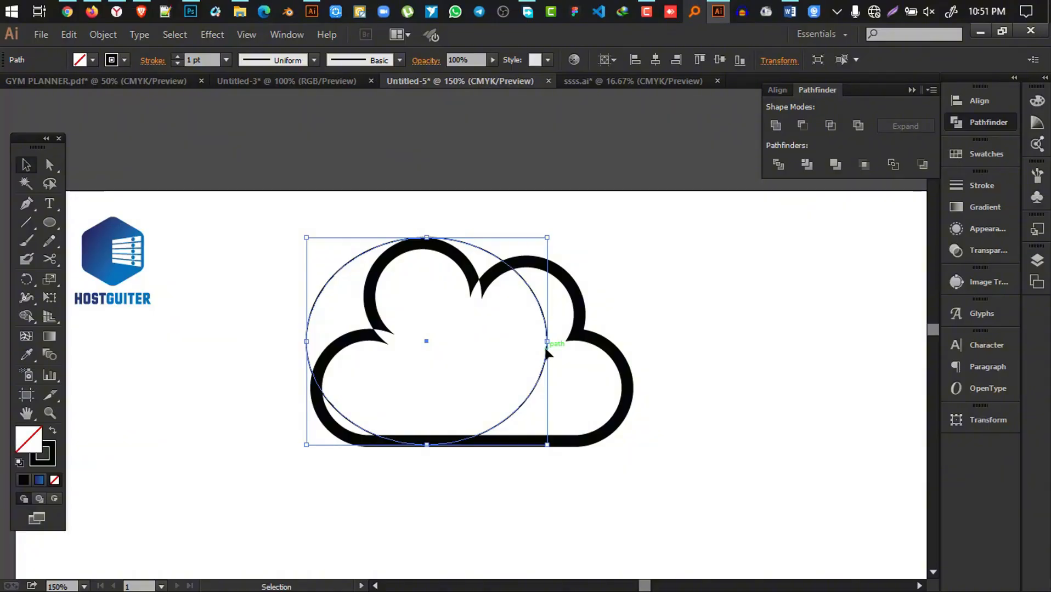
key(e)
drag(544, 236, 607, 181)
drag(579, 403, 545, 427)
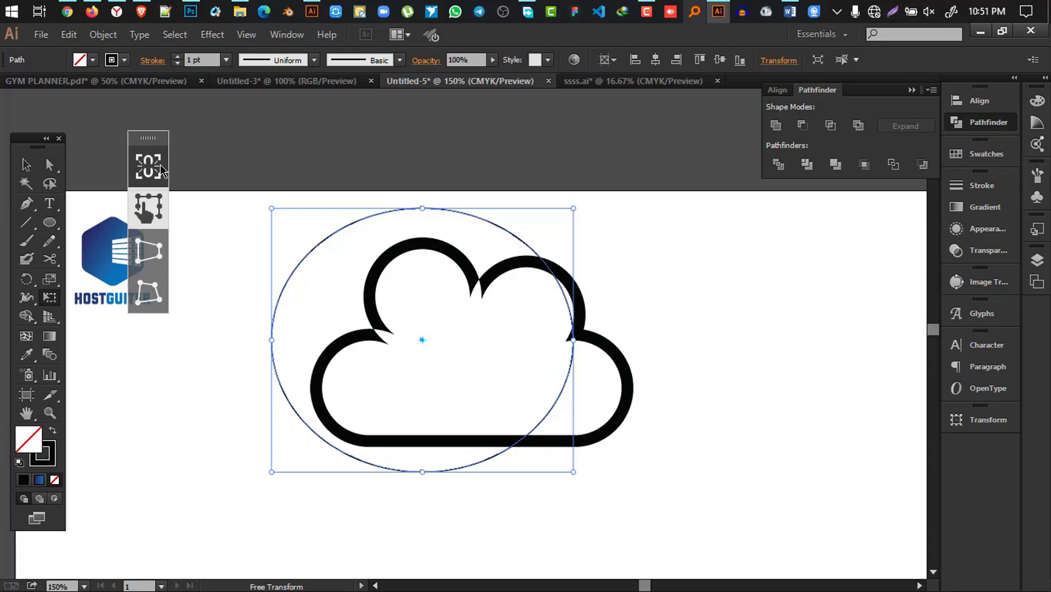
- Set the ellipse's stroke weight to 4 pt
click(178, 58)
click(178, 58)
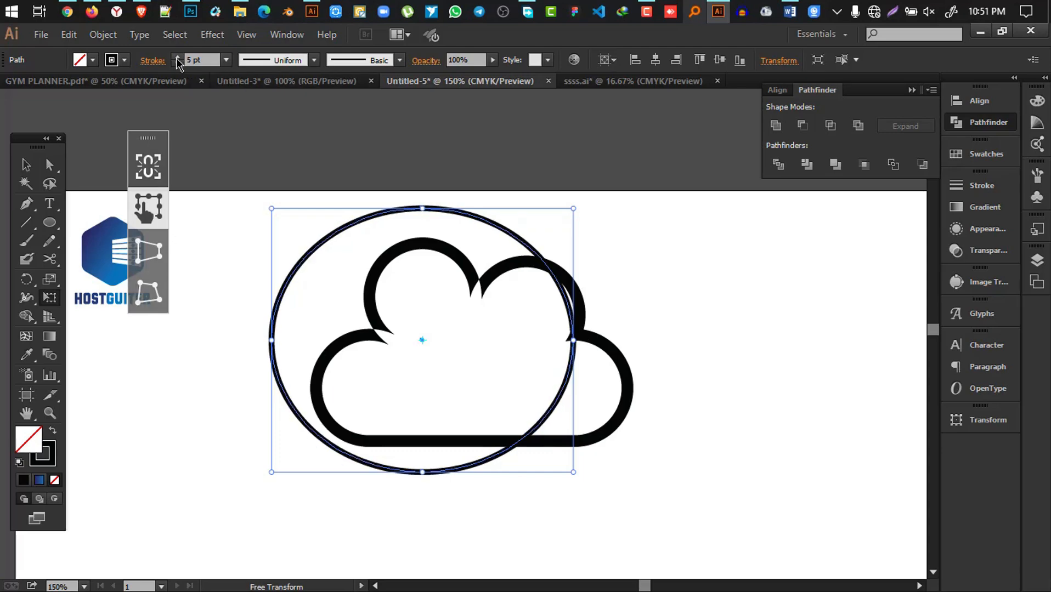
click(177, 58)
click(177, 58)
click(177, 58)
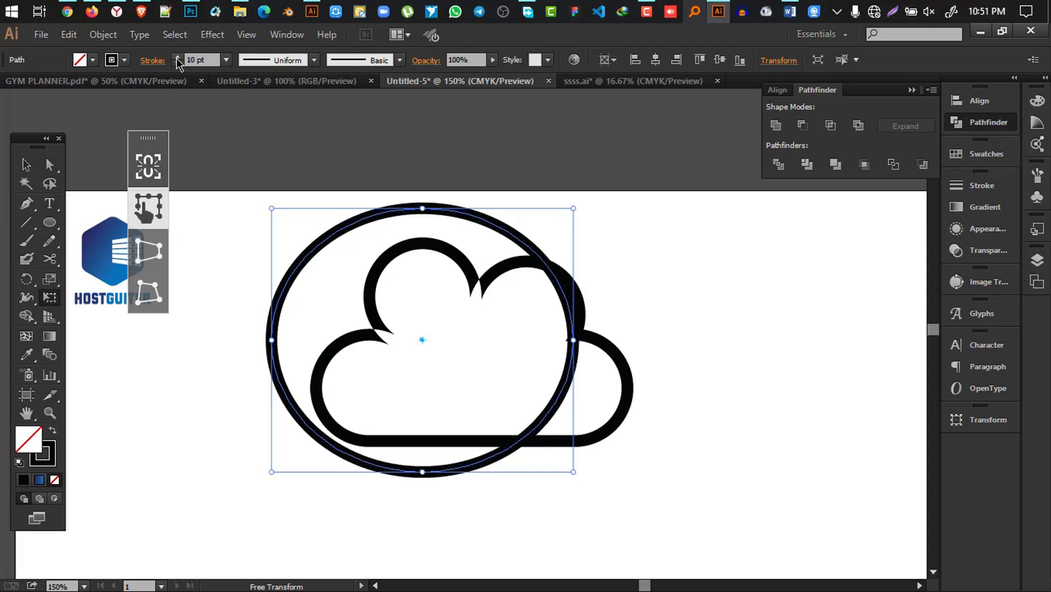
click(177, 64)
click(178, 64)
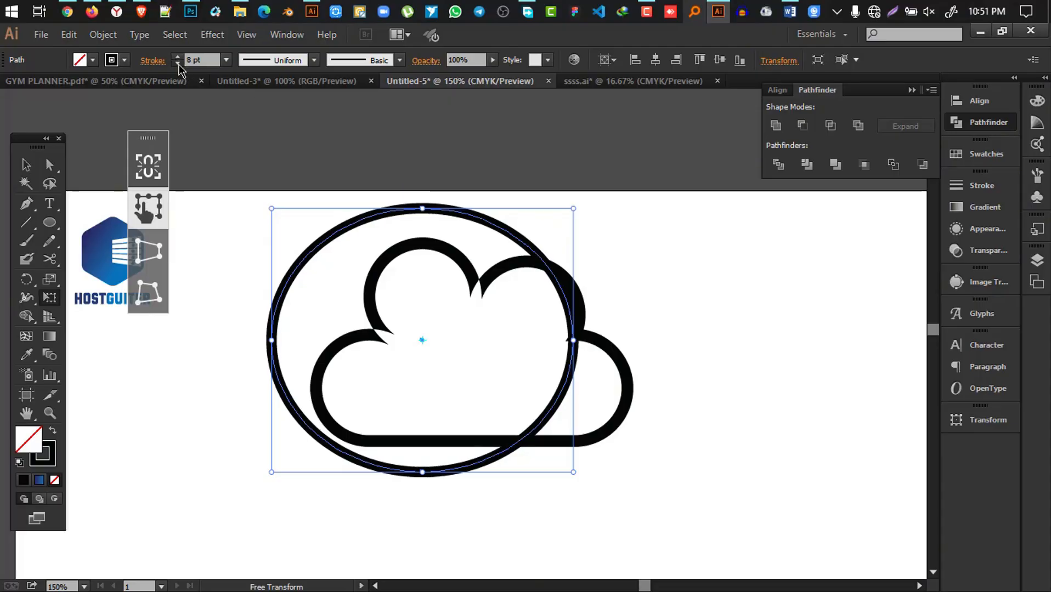
click(178, 64)
click(177, 64)
click(178, 65)
click(177, 64)
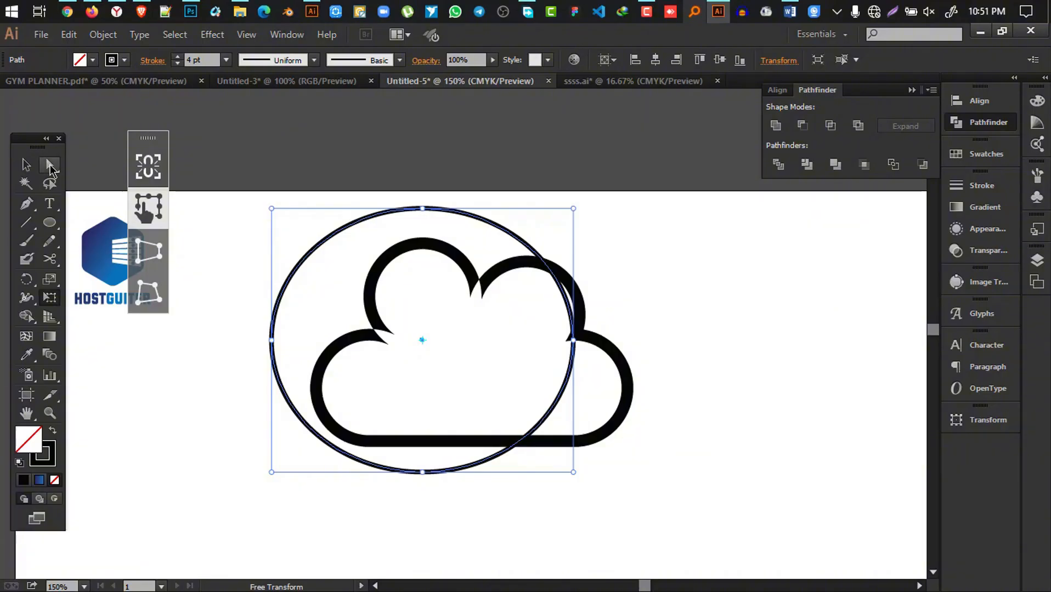
click(23, 165)
click(271, 164)
- Delete the ellipse's leftmost anchor point so only its right-hand arc remains
click(362, 221)
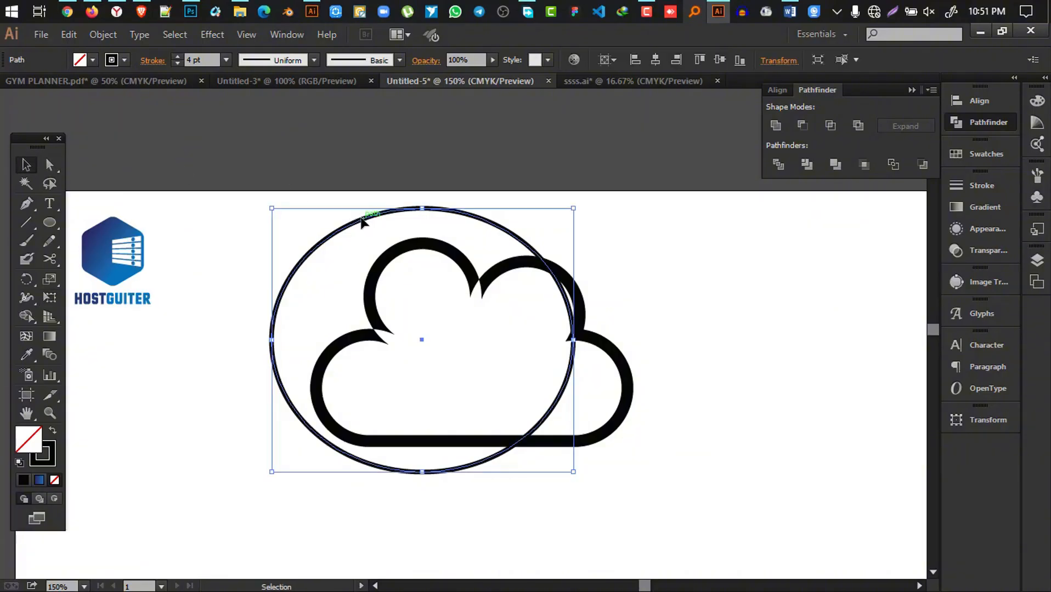
click(49, 164)
drag(236, 315, 291, 366)
key(Delete)
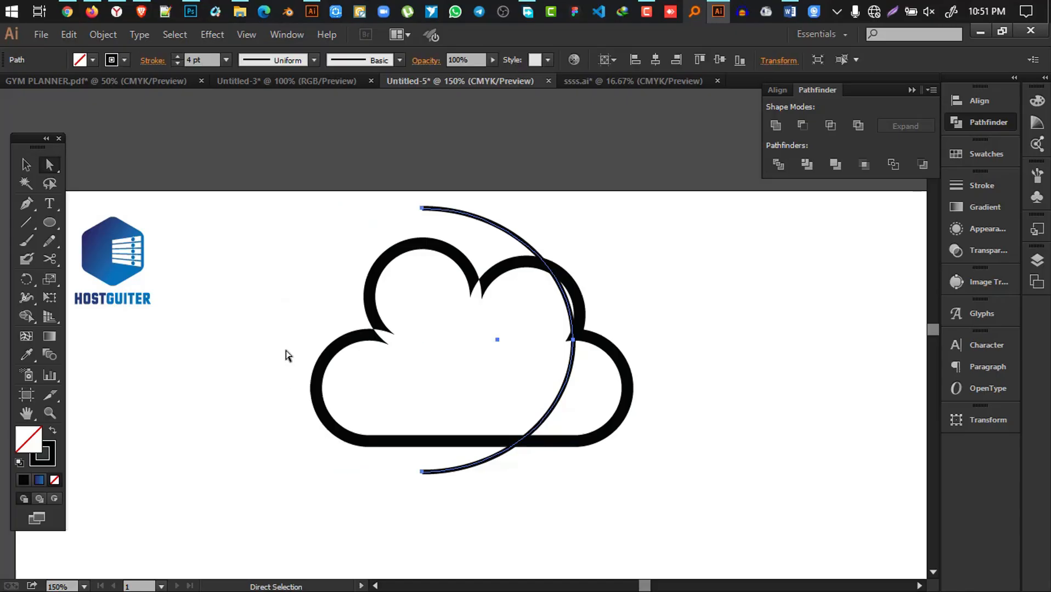
click(26, 164)
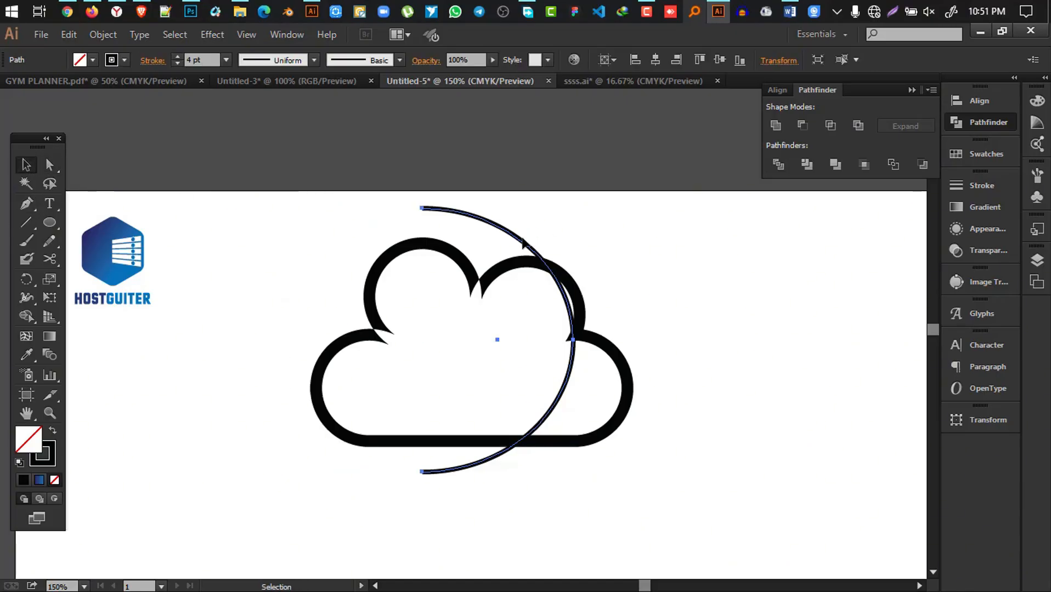
- Tilt the arc clockwise and lower it so it crosses the cloud's right upper lobe and bottom line
drag(575, 200, 594, 274)
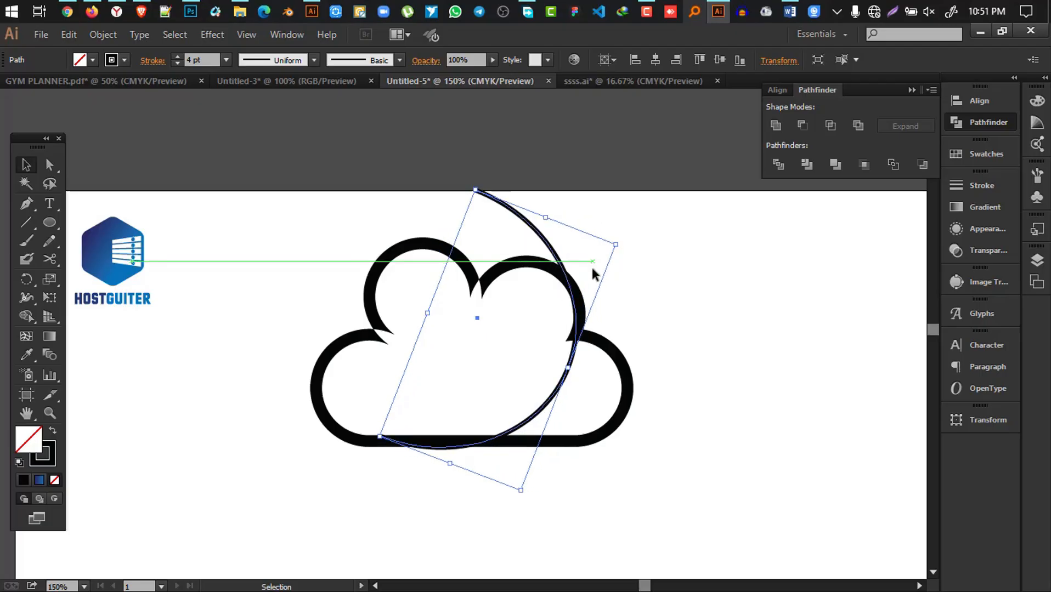
drag(555, 399, 546, 432)
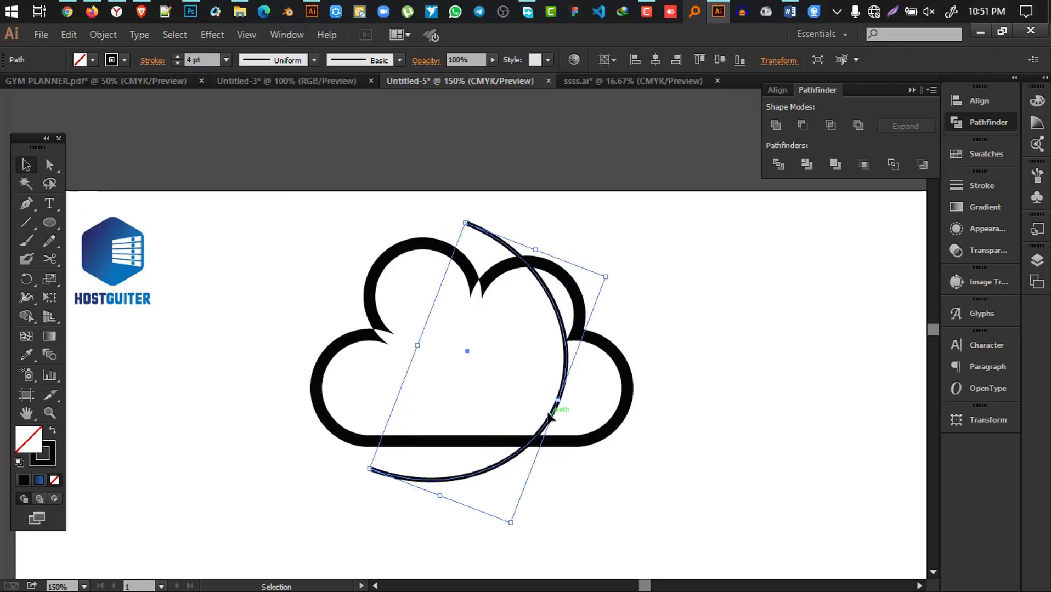
- Set the arc's stroke weight to 10 pt and shift the arc slightly up and to the left
click(177, 56)
click(177, 56)
click(177, 56)
click(177, 56)
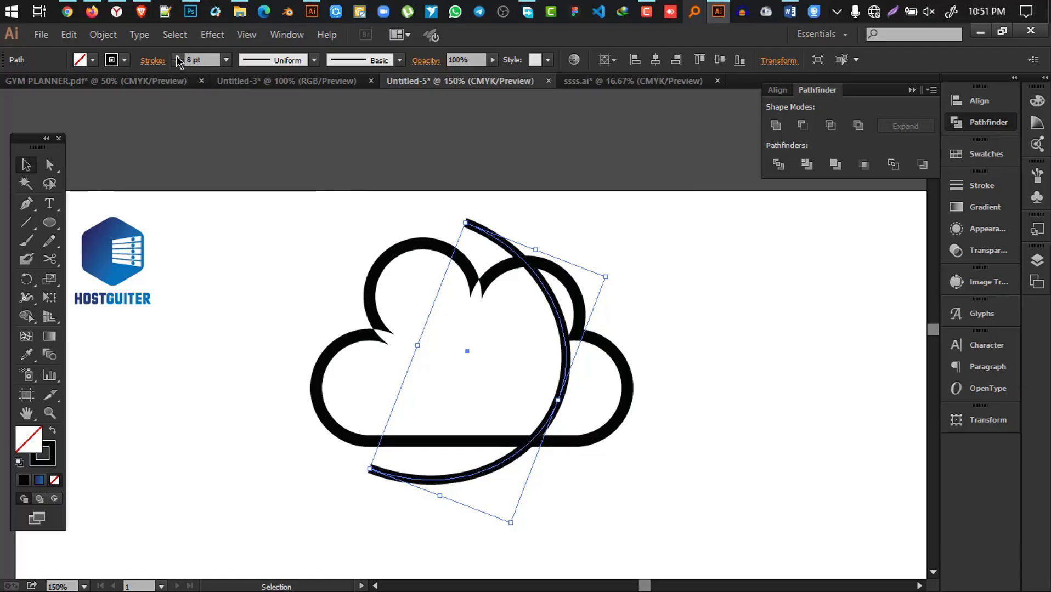
click(177, 56)
click(176, 56)
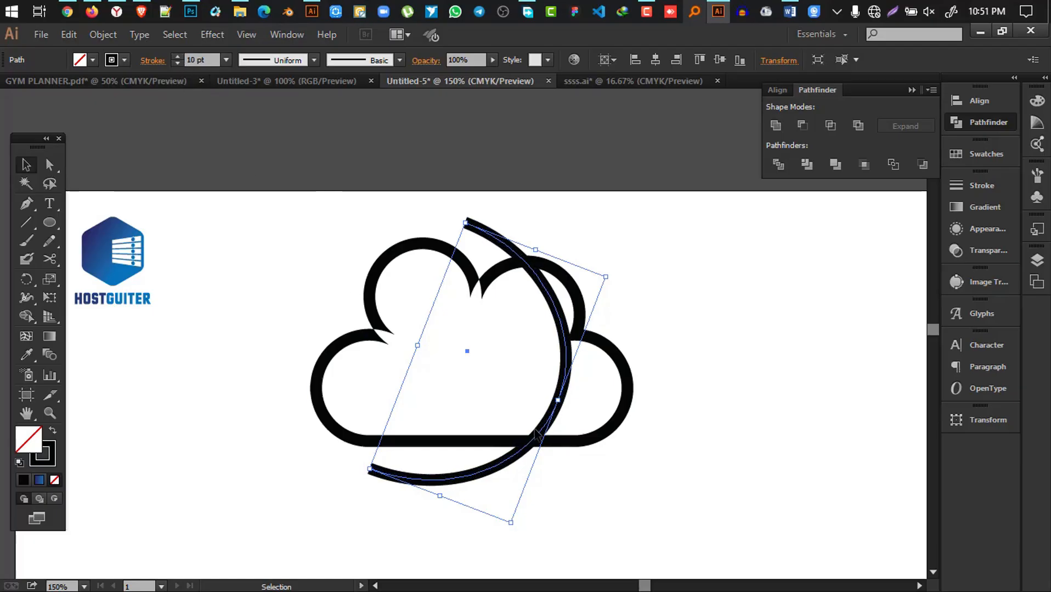
mouse_move(525, 423)
mouse_down()
mouse_move(546, 426)
mouse_move(466, 406)
mouse_move(525, 419)
mouse_move(511, 414)
mouse_up()
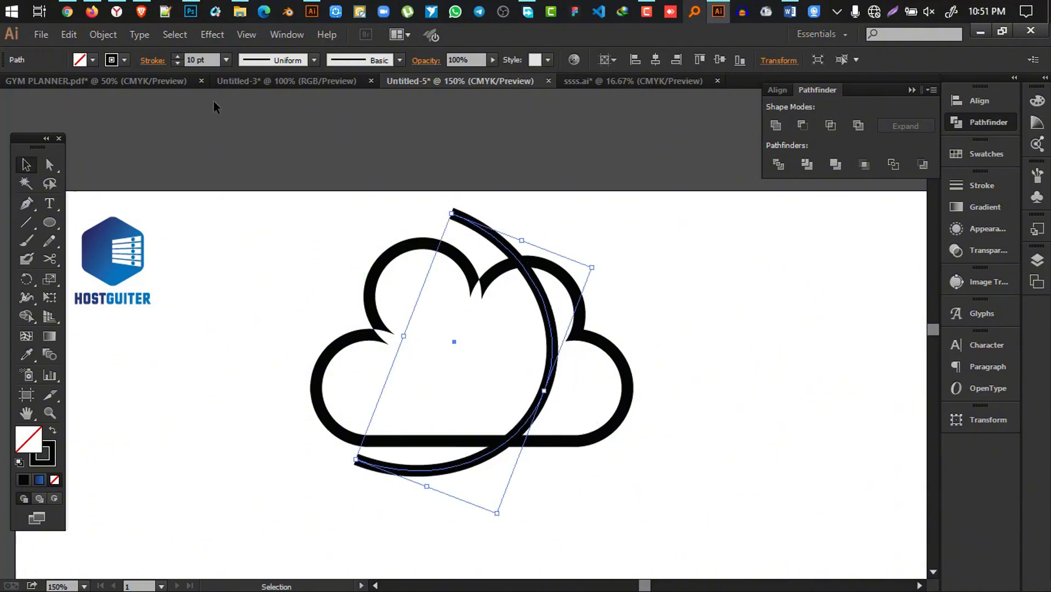
- Apply the half-lens variable width profile, Width Profile 6, to the arc's stroke so both ends taper
click(153, 60)
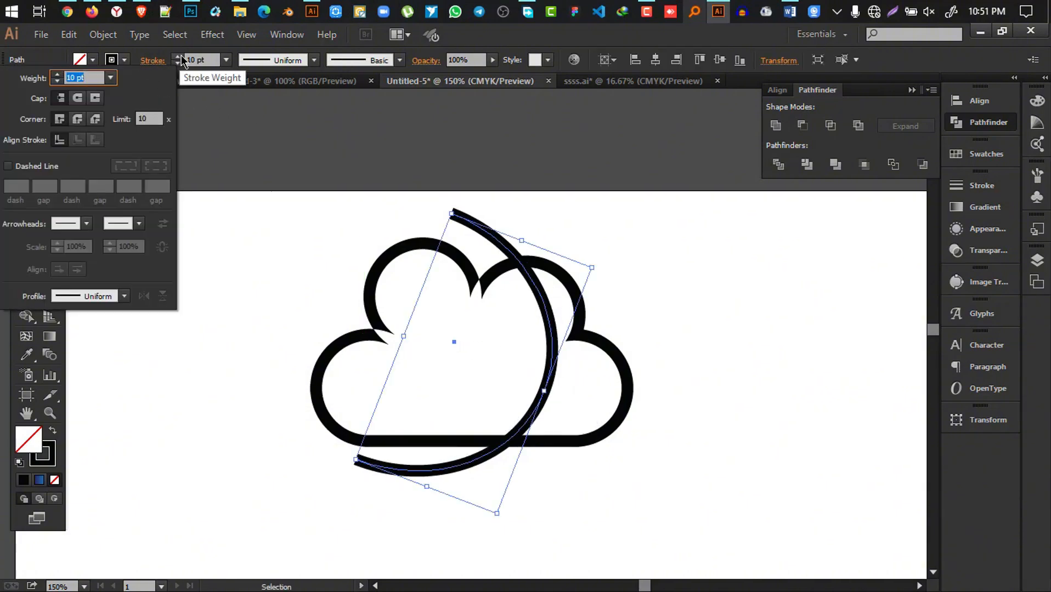
click(263, 61)
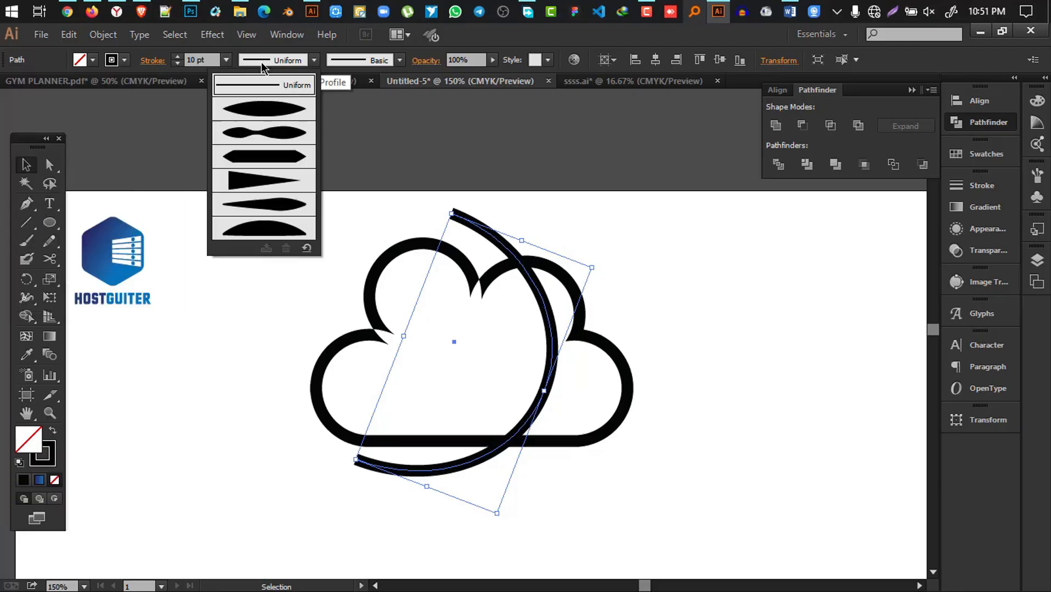
click(280, 113)
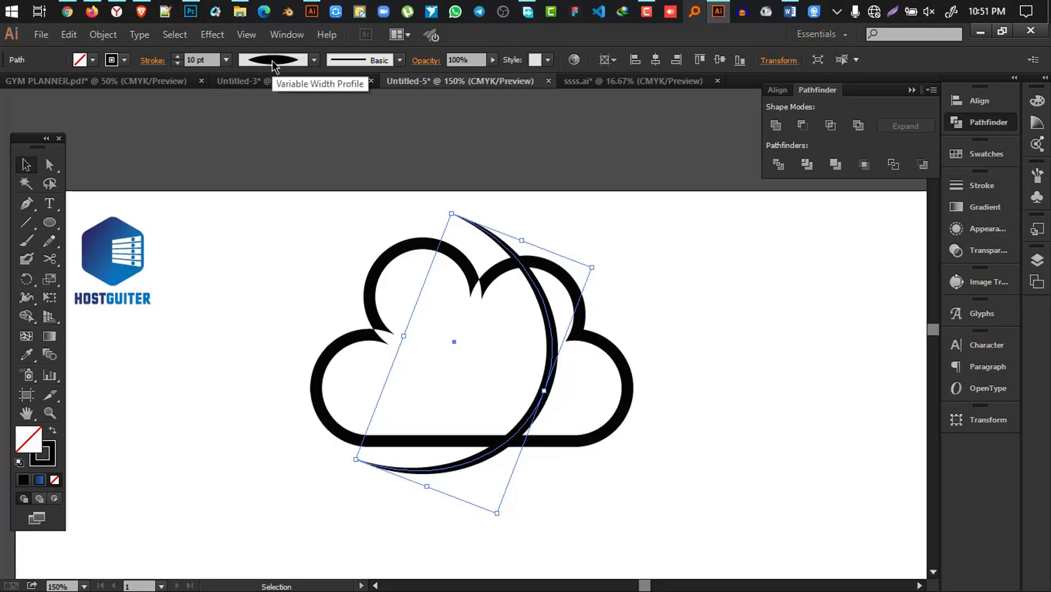
click(301, 64)
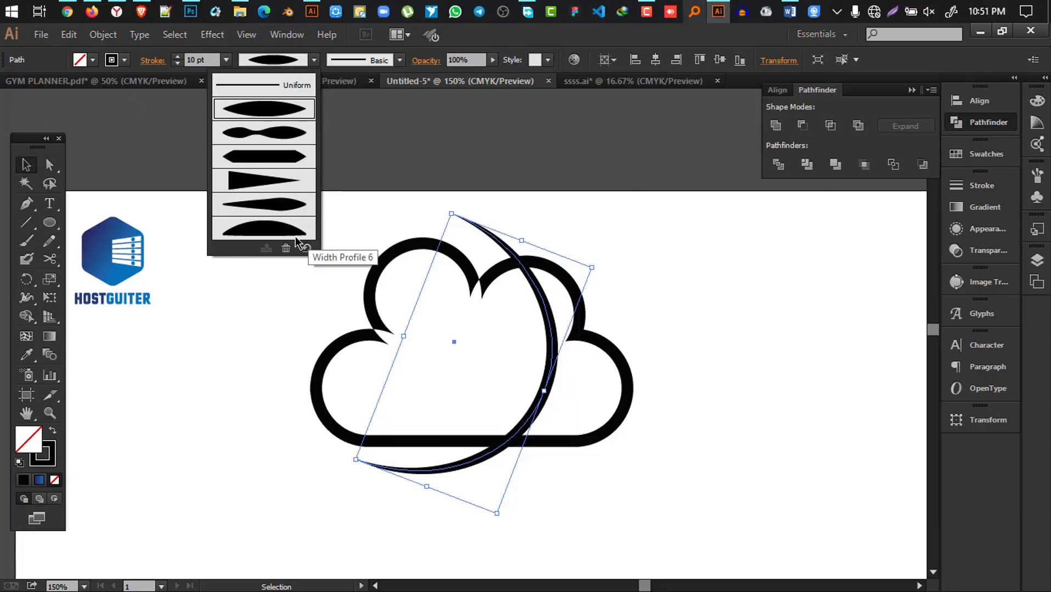
click(275, 236)
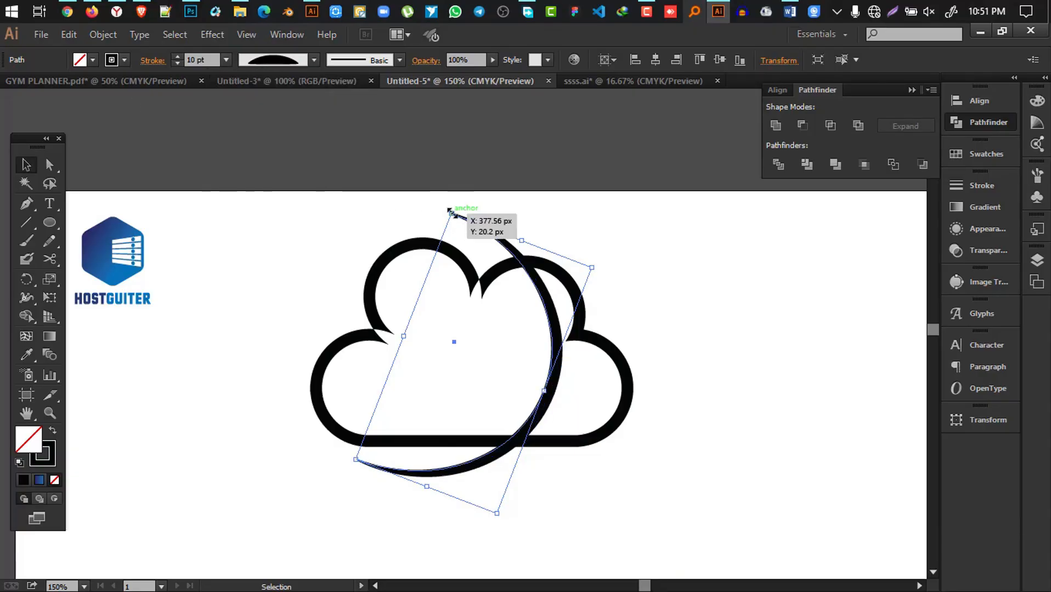
key(a)
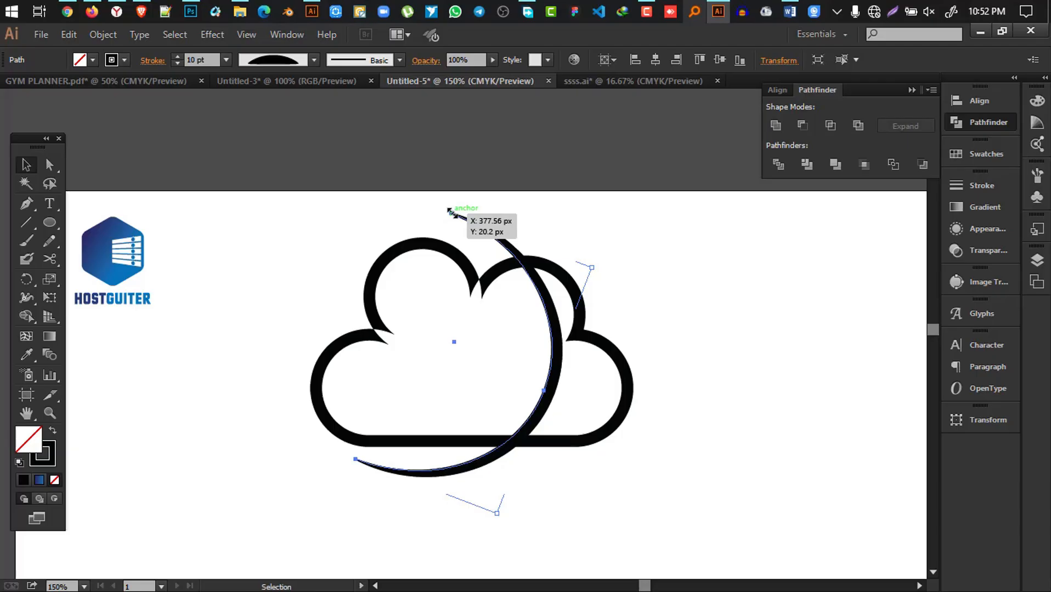
drag(448, 210, 451, 213)
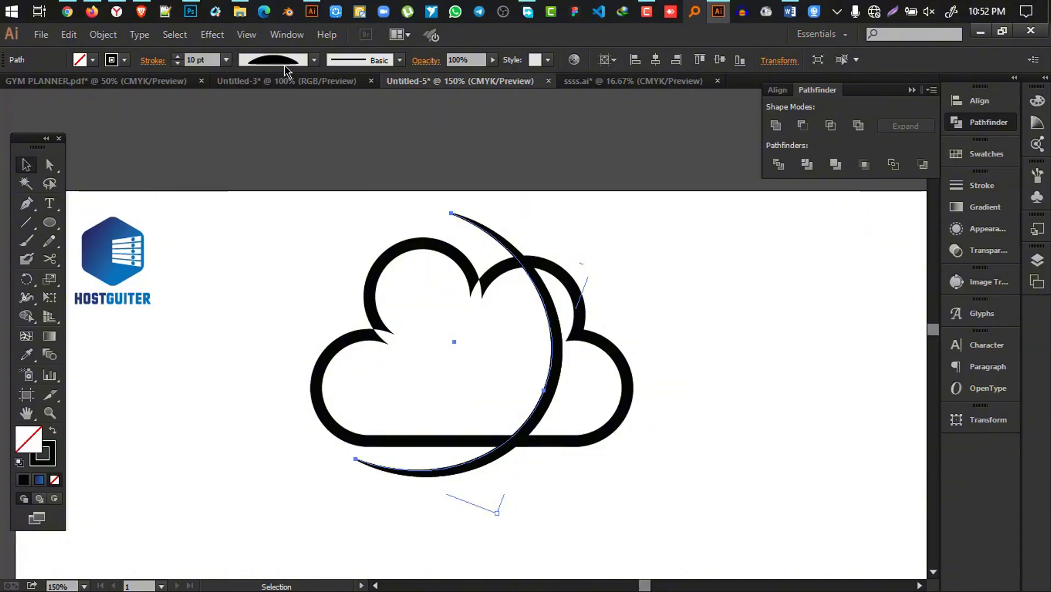
- Flip the arc's width profile both along and across the path so it thickens on the inner side
click(153, 60)
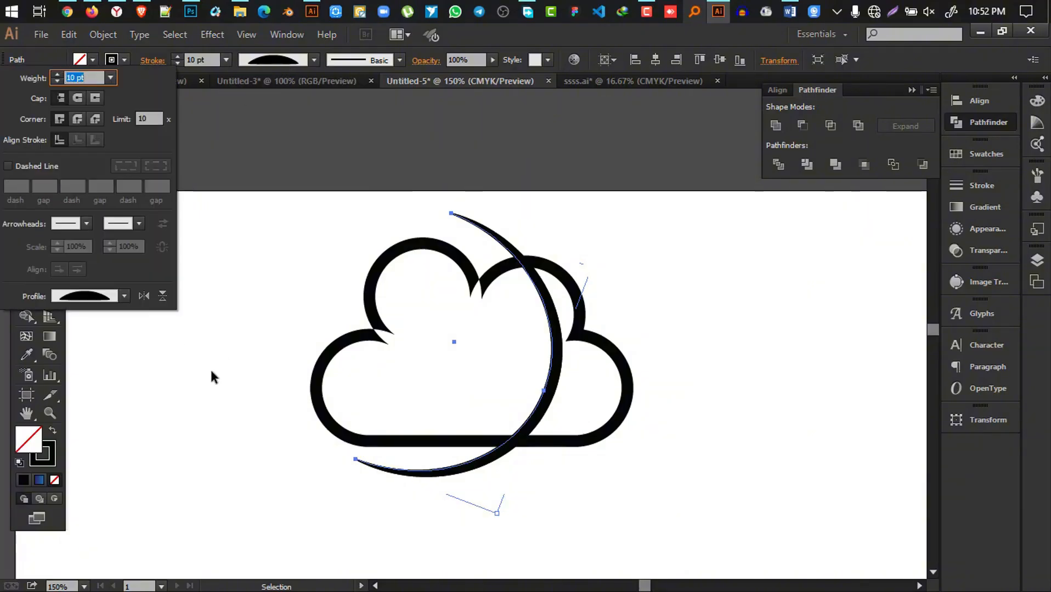
click(144, 297)
click(162, 297)
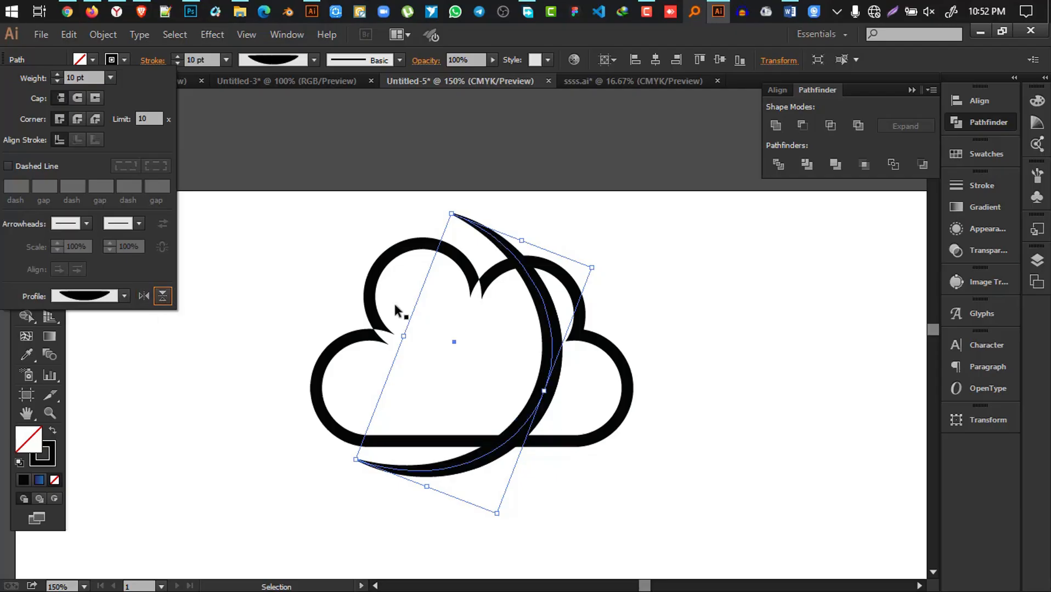
- Select the cloud together with the arc and expand the arc's appearance into filled shapes
shift+click(486, 284)
drag(436, 195, 633, 373)
click(103, 34)
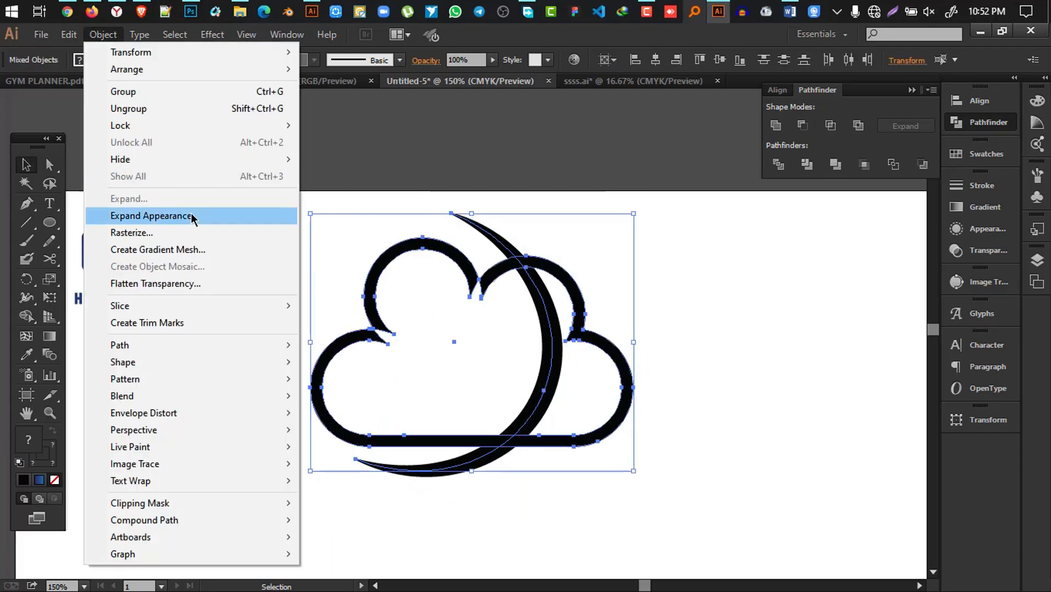
click(192, 216)
- Remove the arc's inner strip with Shape Builder, leaving gaps where the arc crosses the cloud's bottom line and upper lobe
scroll(506, 443, up, 3)
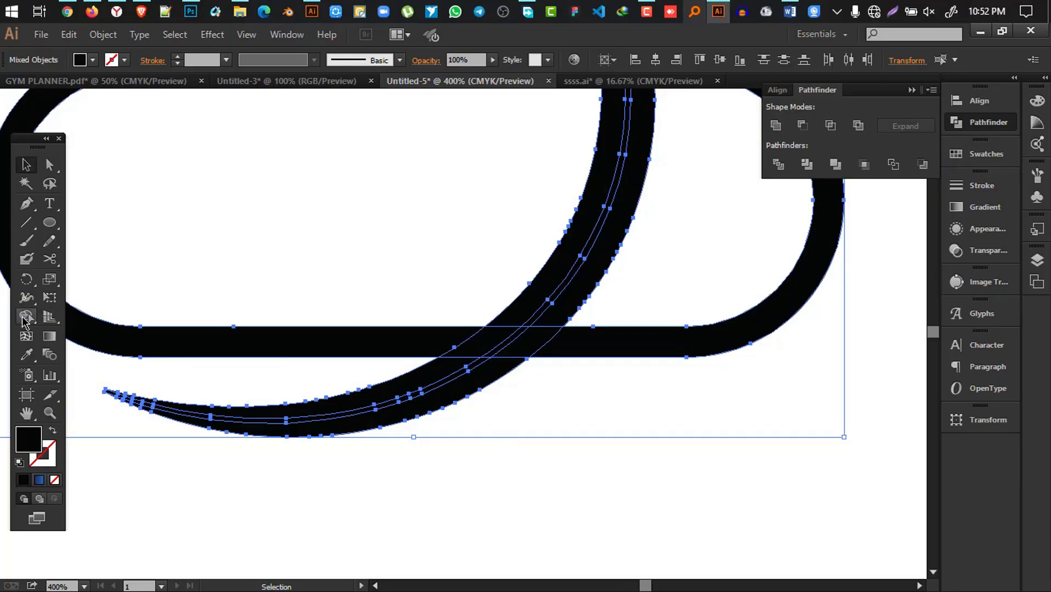
click(25, 317)
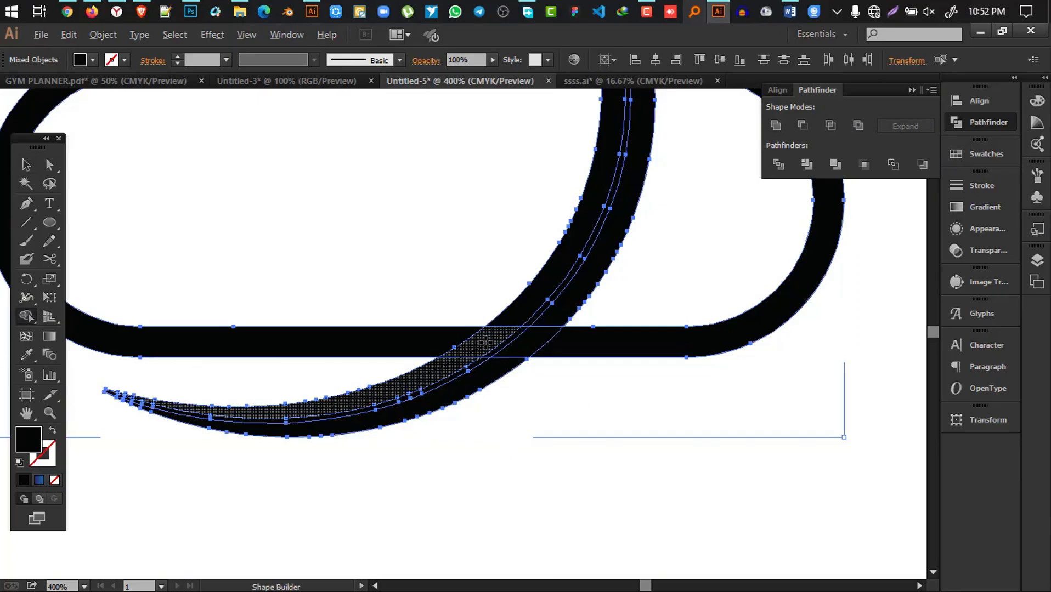
drag(485, 343, 512, 319)
scroll(512, 319, up, 8)
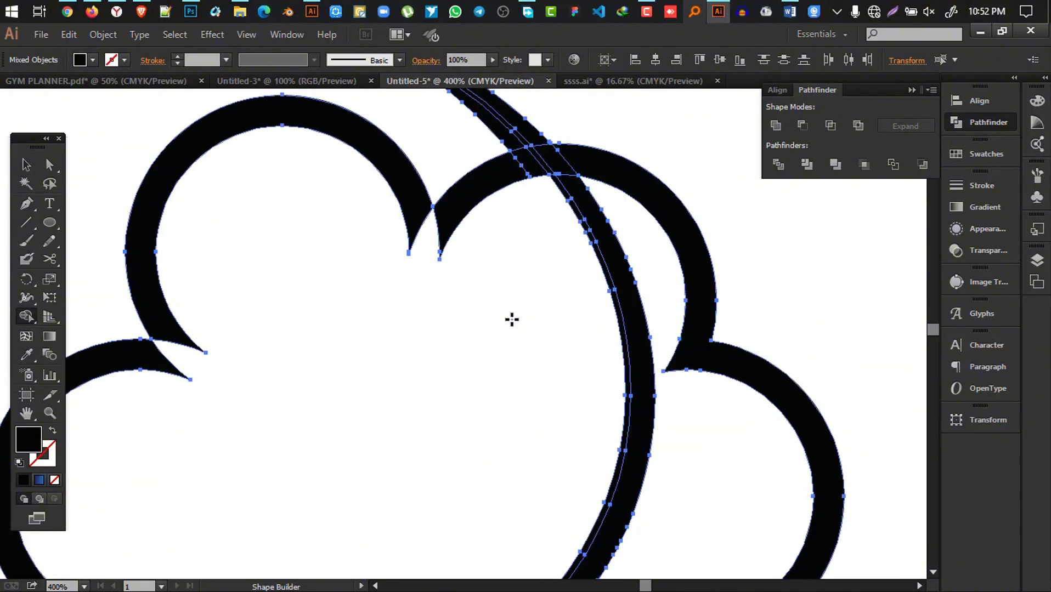
scroll(512, 319, up, 4)
mouse_move(529, 272)
mouse_down()
mouse_move(508, 251)
mouse_move(541, 261)
mouse_up()
scroll(540, 261, up, 4)
scroll(540, 262, down, 7)
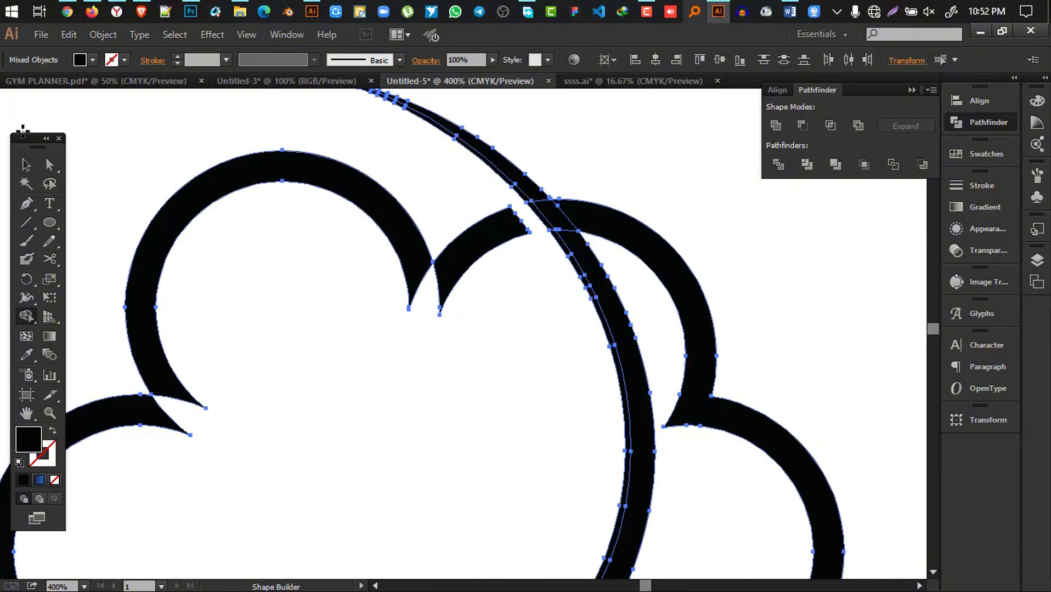
click(26, 166)
click(661, 189)
- Unite all the cloud and arc pieces into one shape
scroll(659, 186, down, 5)
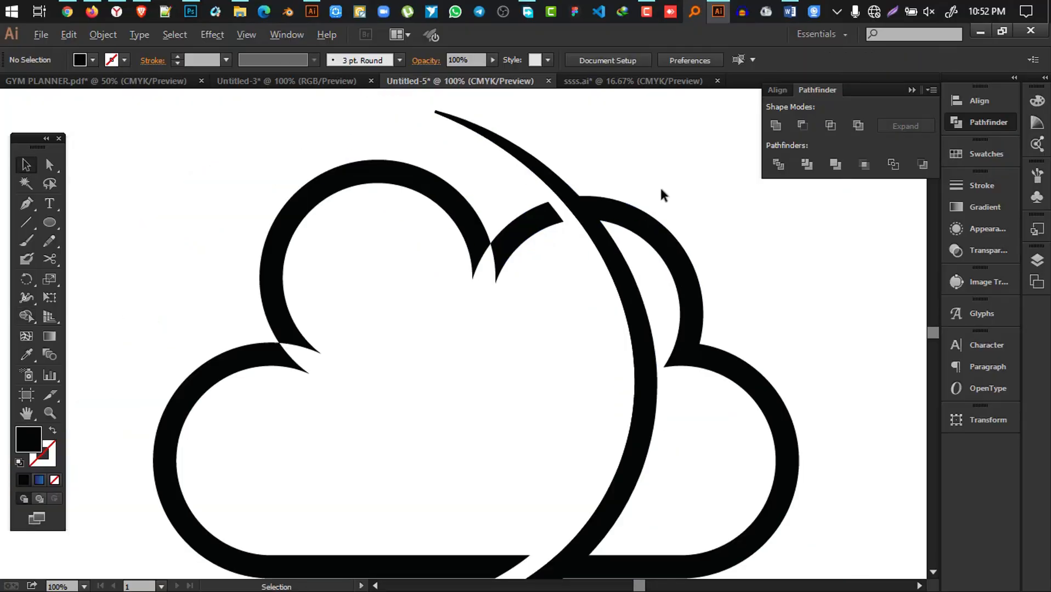
scroll(654, 255, up, 3)
drag(790, 384, 478, 188)
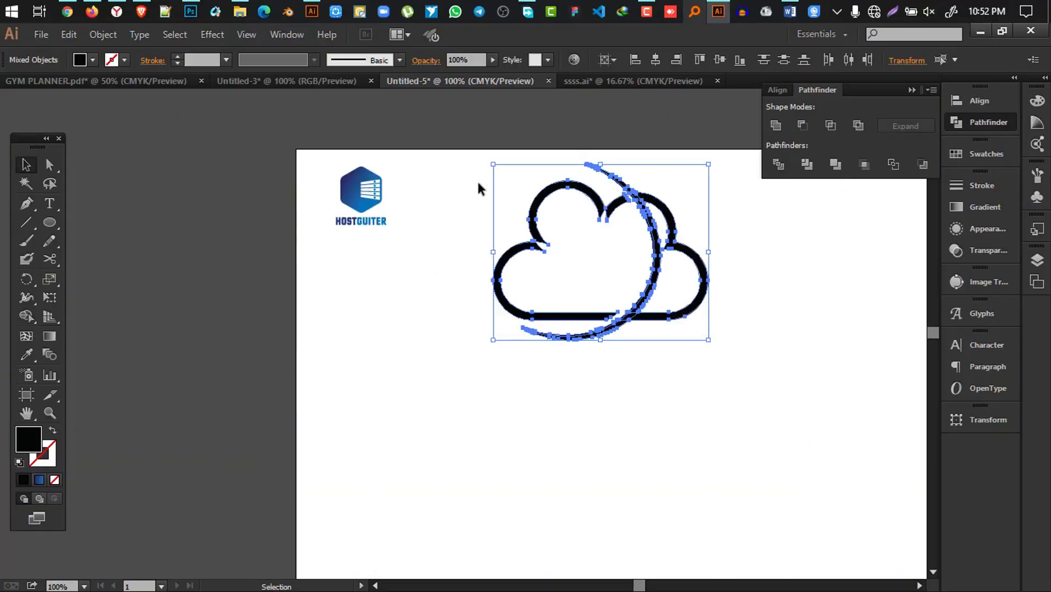
click(775, 127)
click(782, 270)
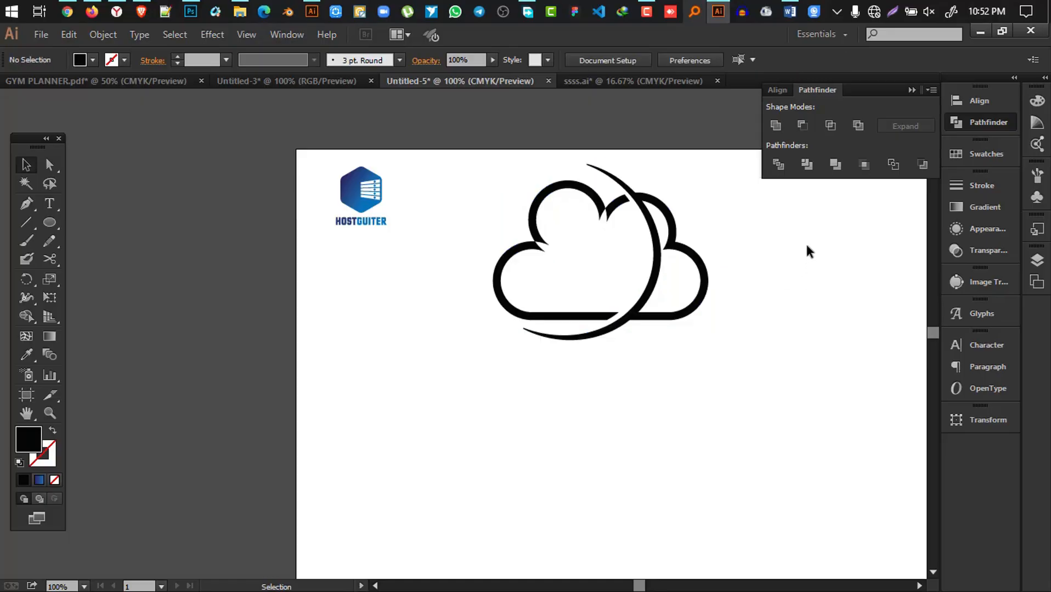
- Draw a black horizontal rectangle about 314 px wide and 37 px high below the cloud
drag(805, 243, 697, 247)
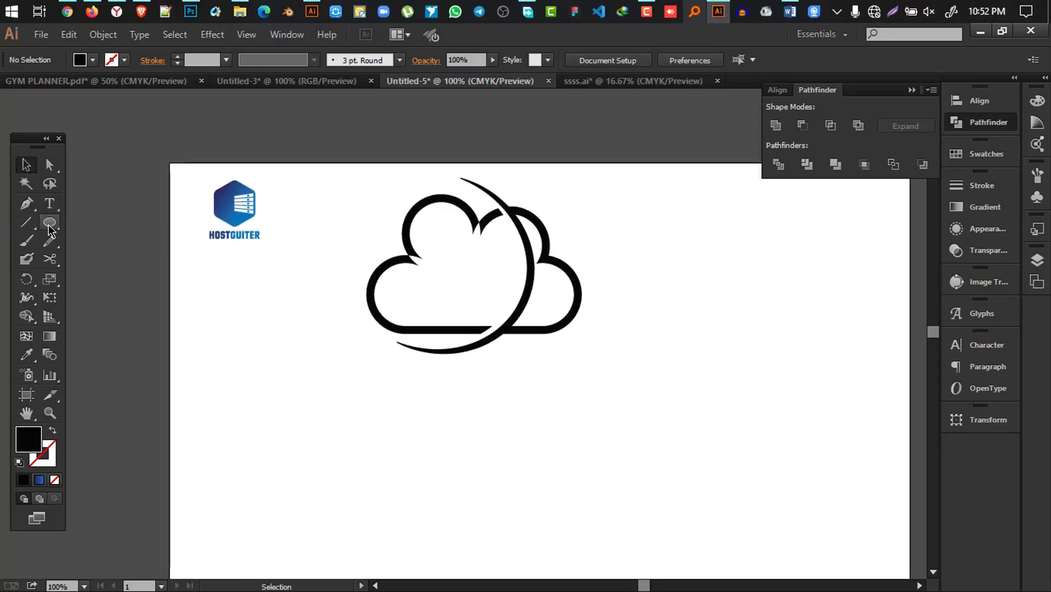
drag(49, 223, 137, 223)
drag(324, 387, 567, 415)
click(26, 164)
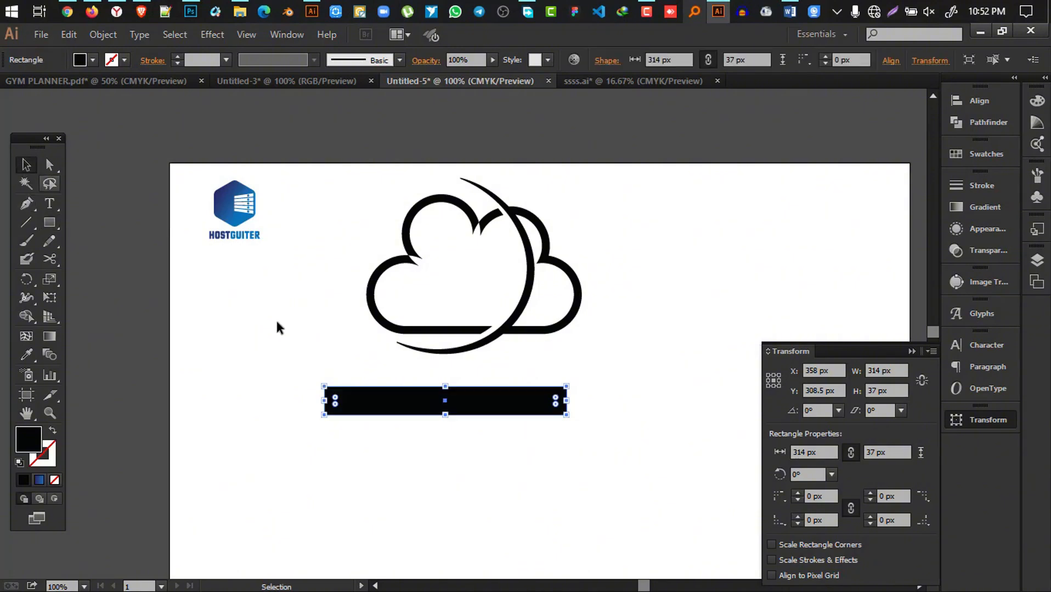
click(425, 475)
- Draw a circle about 35.5 px across over the black bar, near its right end
drag(50, 230, 108, 260)
key(Caps_Lock)
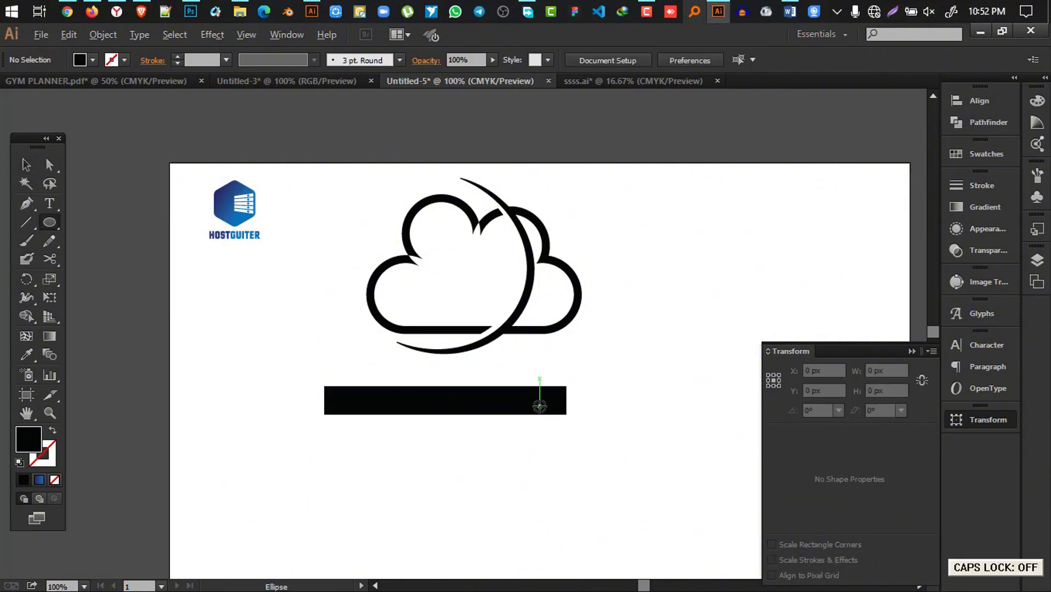
scroll(539, 406, up, 4)
key(Caps_Lock)
mouse_move(512, 374)
mouse_down()
mouse_move(580, 429)
mouse_move(619, 442)
mouse_move(624, 460)
mouse_move(553, 409)
mouse_move(568, 428)
mouse_up()
key(Caps_Lock)
key(v)
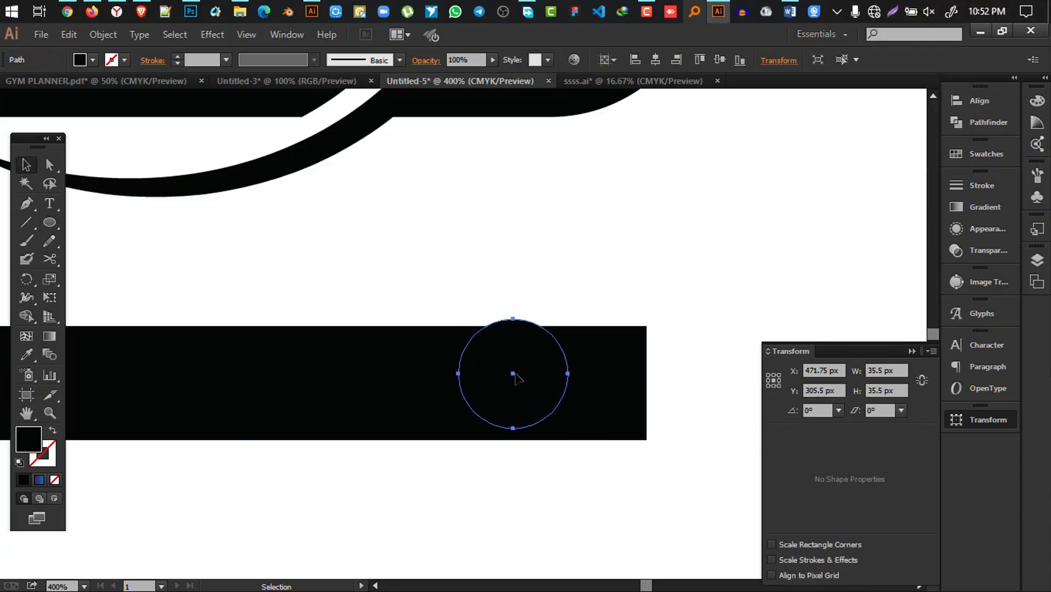
- Shrink the circle to about 28.5 px, center it vertically in the bar and fill it with the artboard's white
drag(512, 374, 574, 384)
key(i)
click(659, 250)
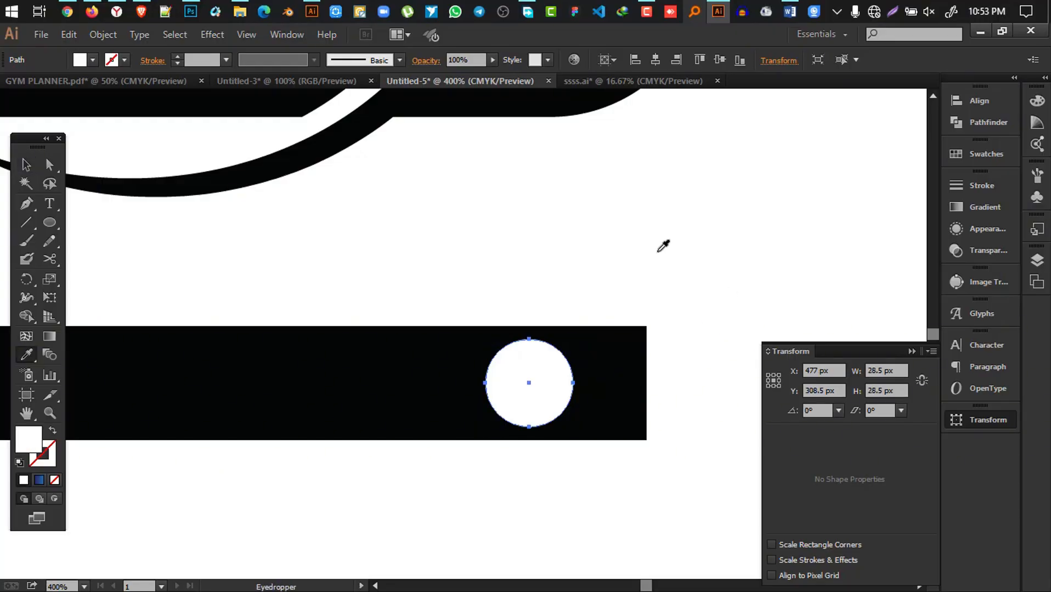
- Cut the circle out of the black bar with Shape Builder, leaving a round hole
click(25, 165)
drag(709, 502, 275, 238)
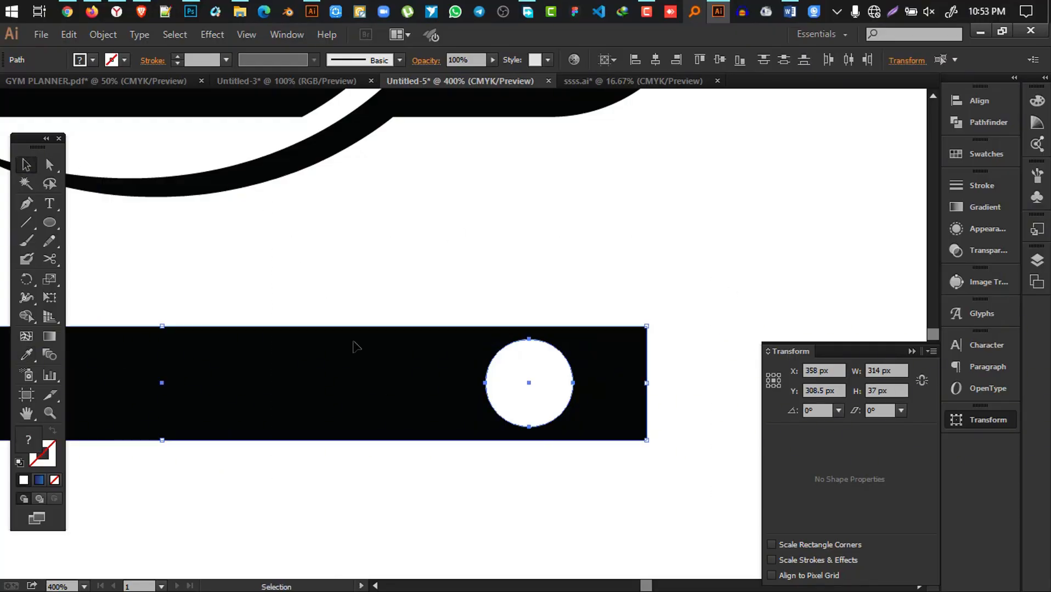
drag(599, 528, 481, 330)
click(26, 316)
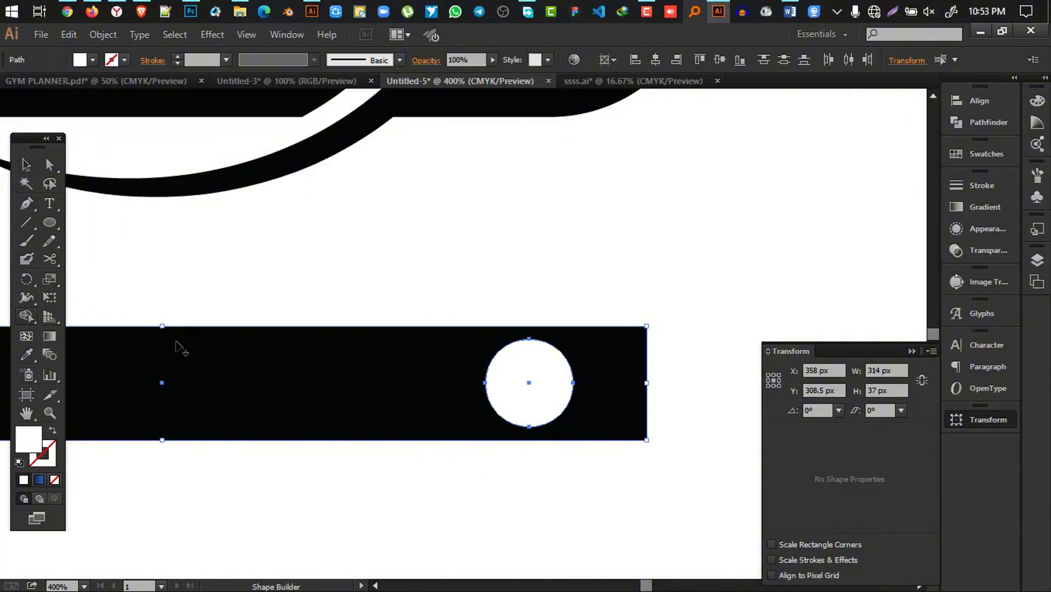
alt+click(545, 387)
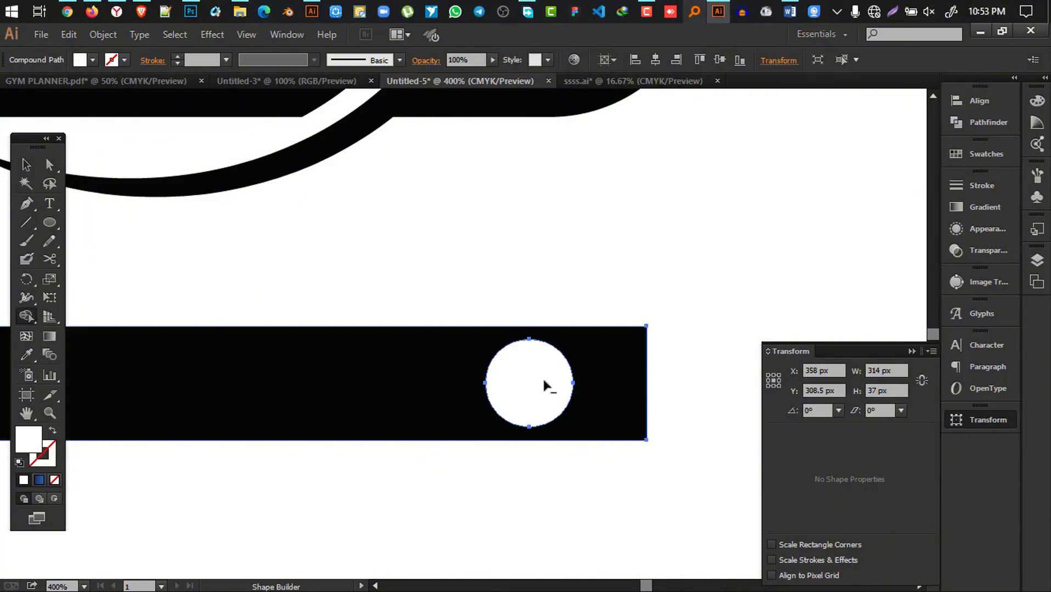
click(26, 164)
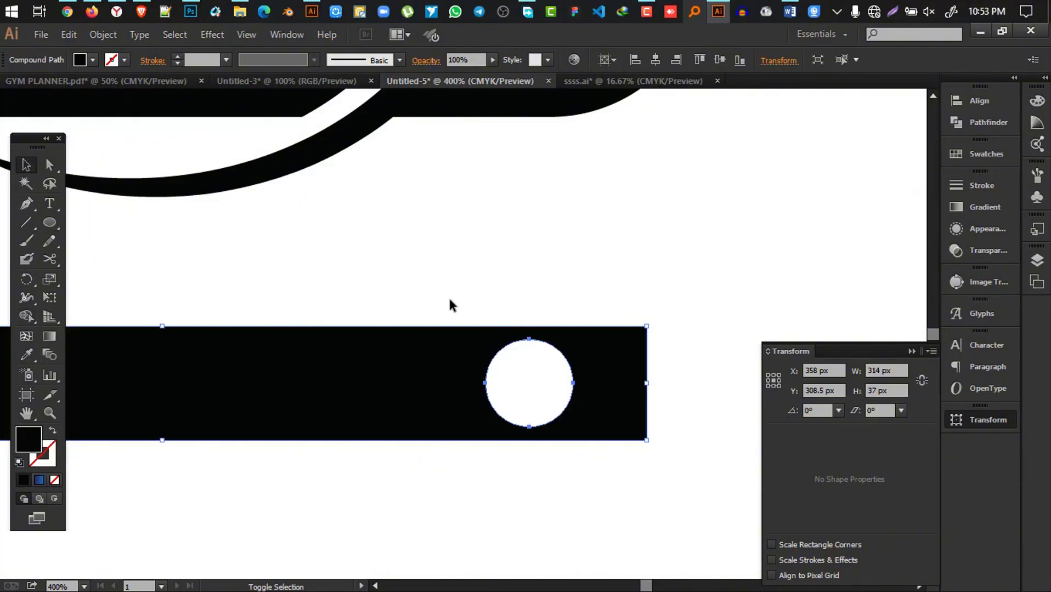
- Shorten the bar to about 224 px wide by moving its two left corner points to the right
scroll(449, 300, down, 4)
key(ctrl+1)
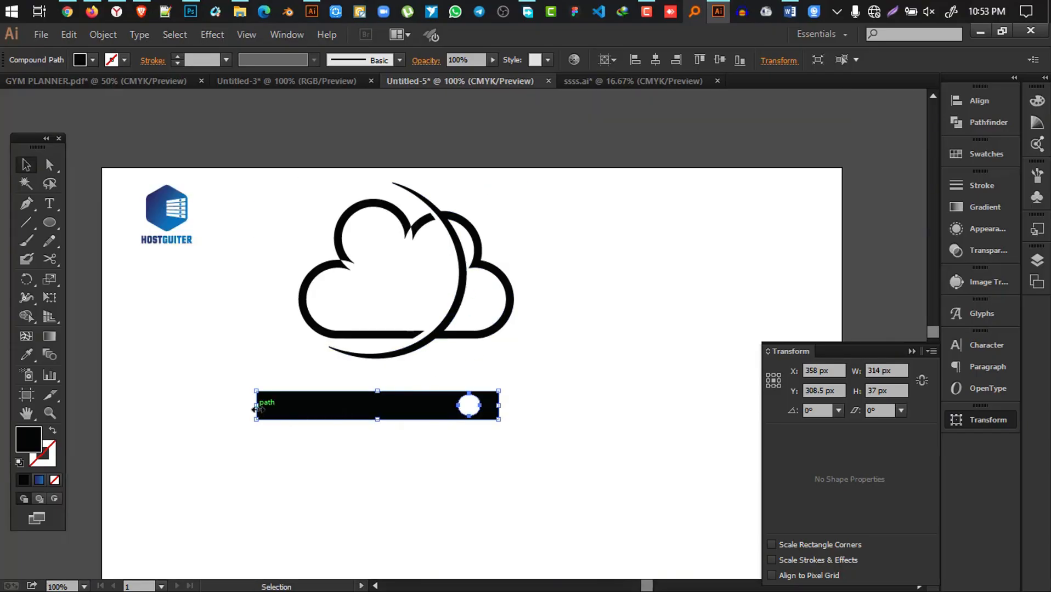
click(233, 351)
key(a)
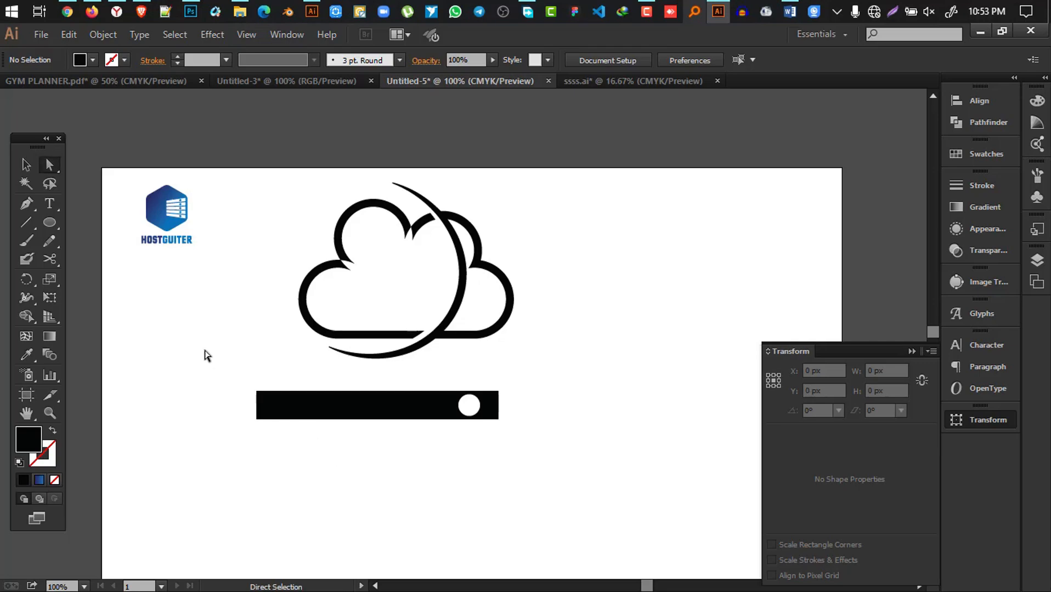
drag(206, 355, 305, 504)
key(shift+Right)
key(shift+Right)
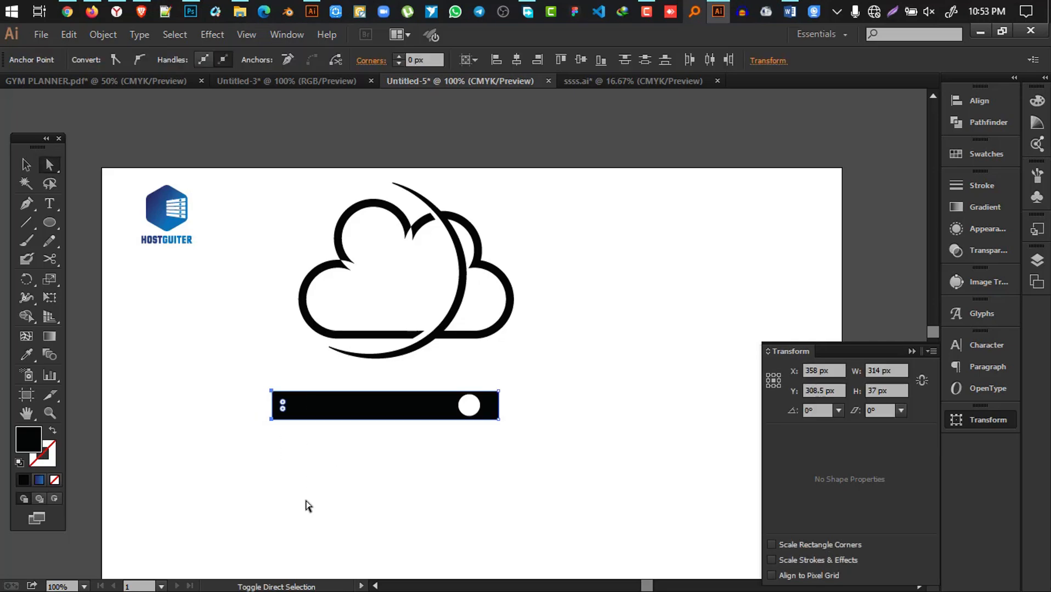
key(shift+Right)
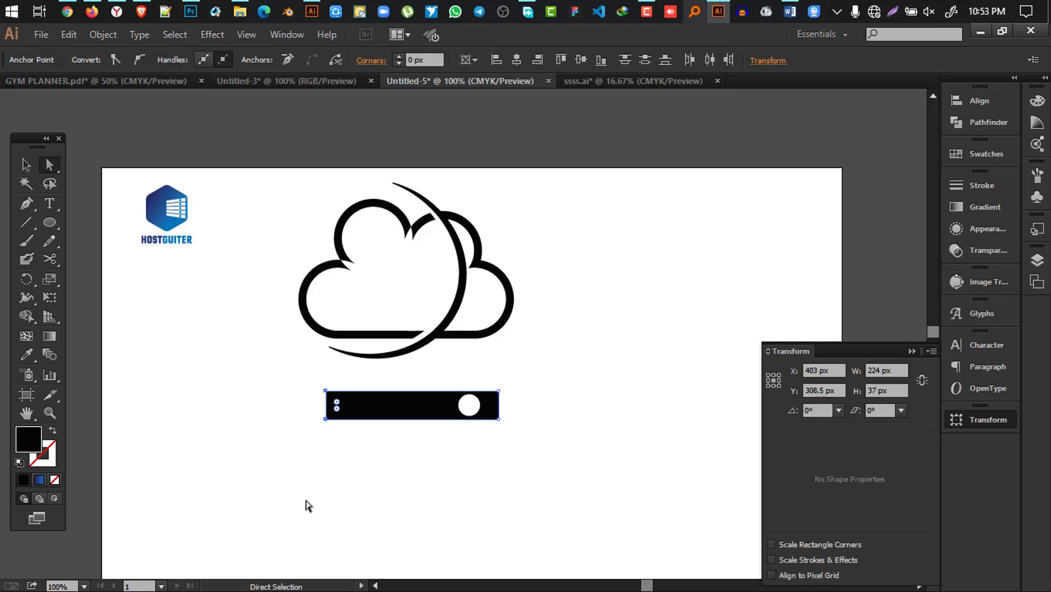
- Shrink the black bar to about 169.5 px wide and duplicate it twice straight down to form an evenly spaced stack of three bars
click(26, 164)
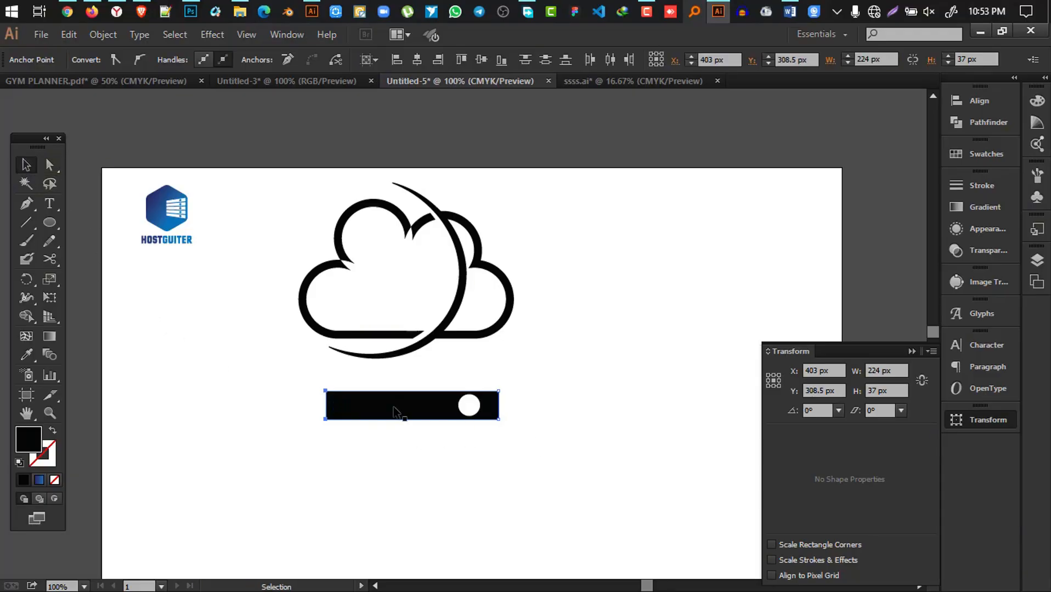
mouse_move(412, 426)
mouse_down()
mouse_move(417, 413)
mouse_move(425, 432)
mouse_up()
click(476, 462)
key(ctrl+d)
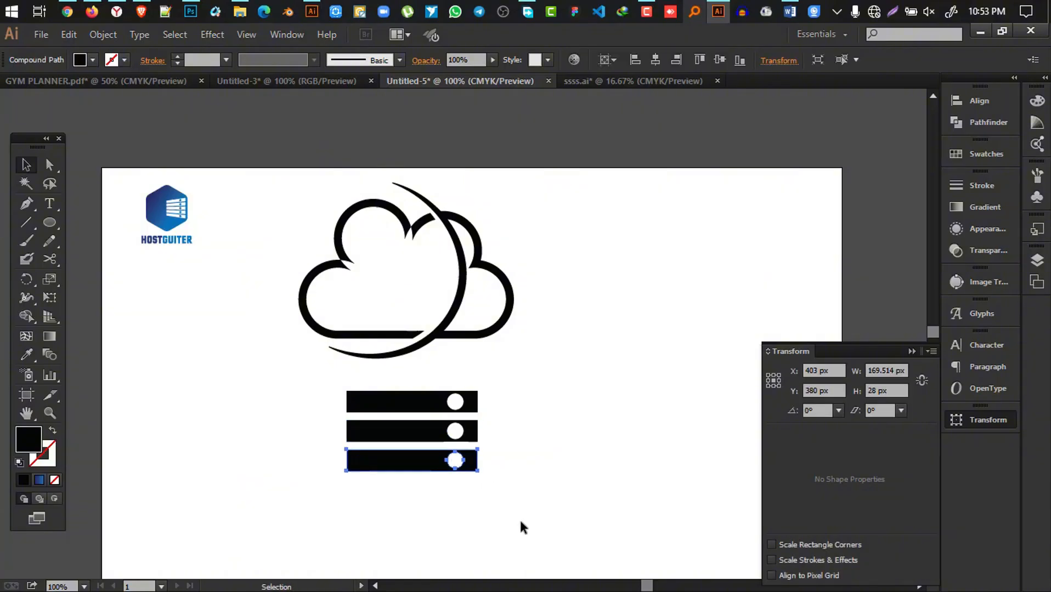
- Group the three bars, scale the group to about 100 px wide and place it inside the cloud, left of the arc
drag(554, 531, 327, 397)
key(ctrl+g)
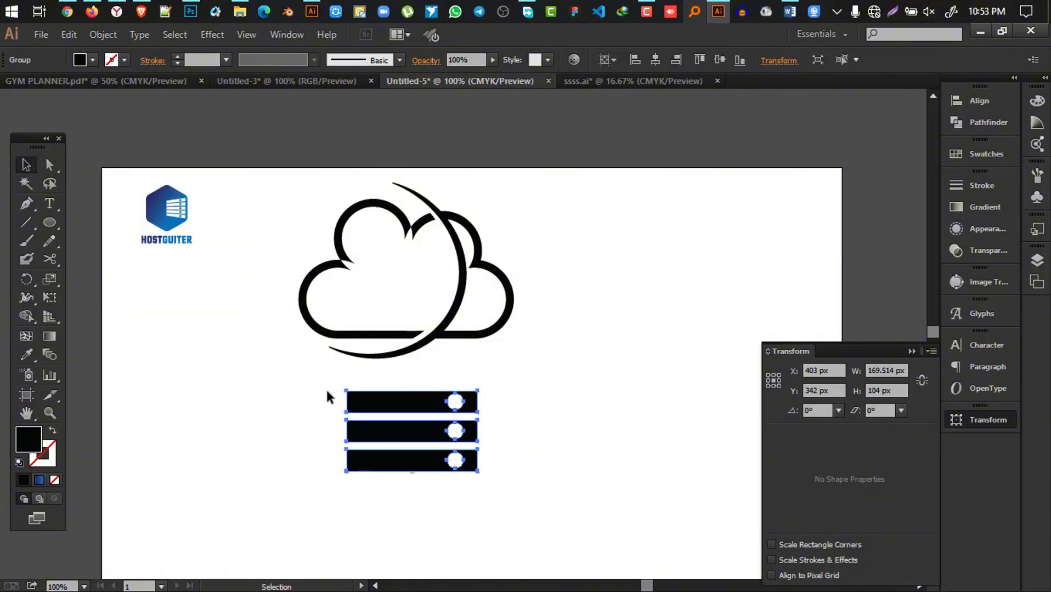
shift+drag(477, 433, 407, 284)
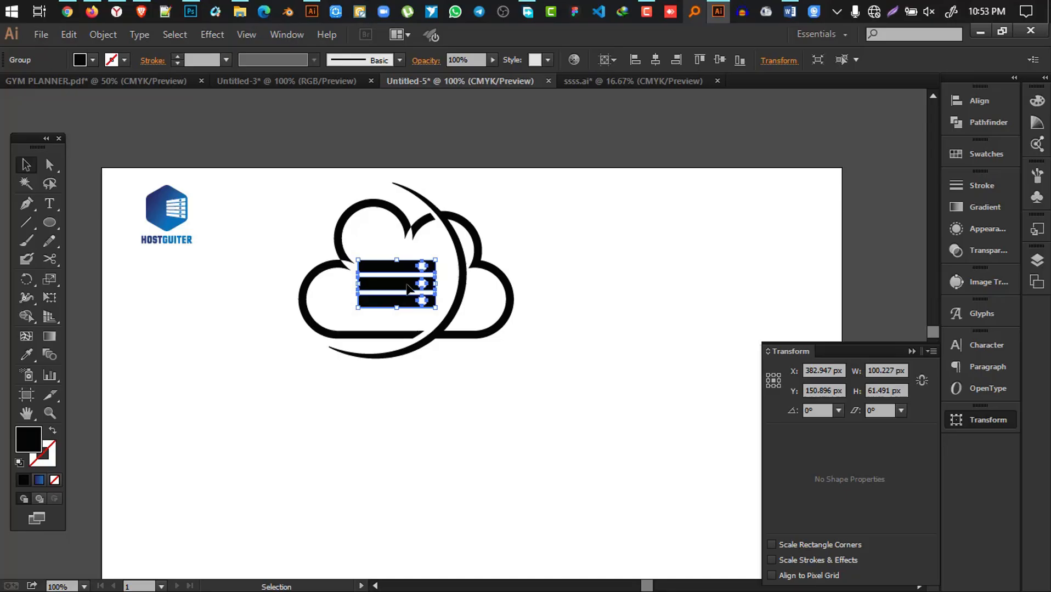
- Ungroup the cloud artwork and group the three cloud outline pieces on the left side of the arc
click(577, 291)
click(426, 221)
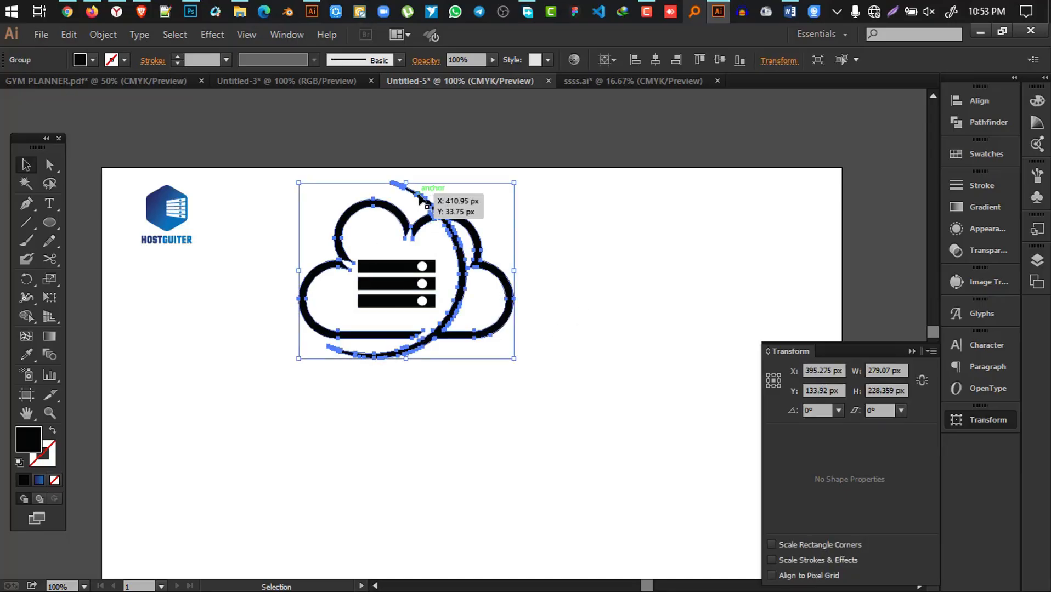
right_click(433, 195)
click(490, 284)
click(703, 313)
click(329, 336)
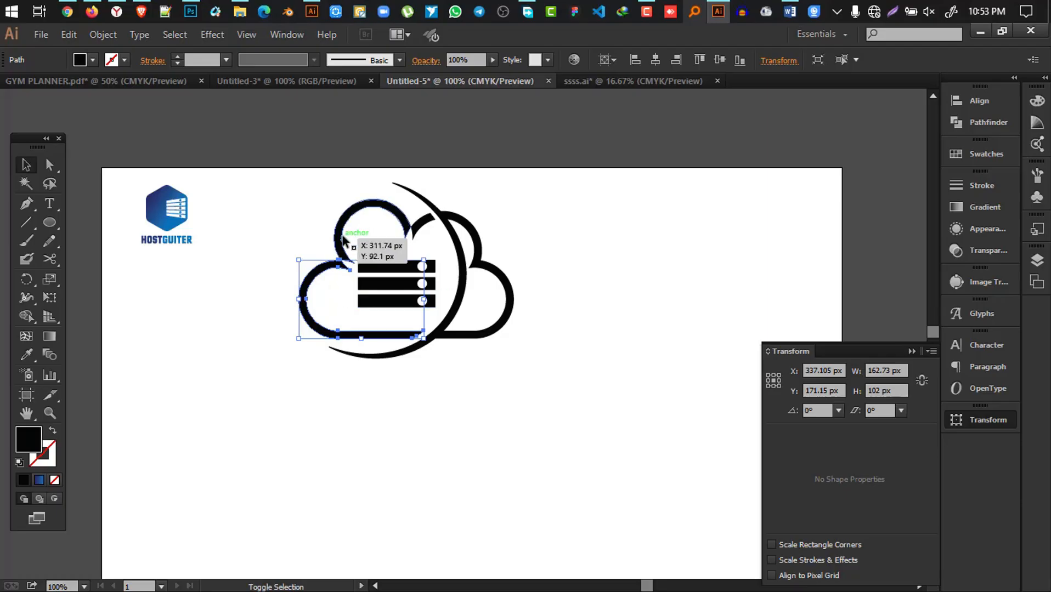
shift+click(343, 239)
shift+click(429, 222)
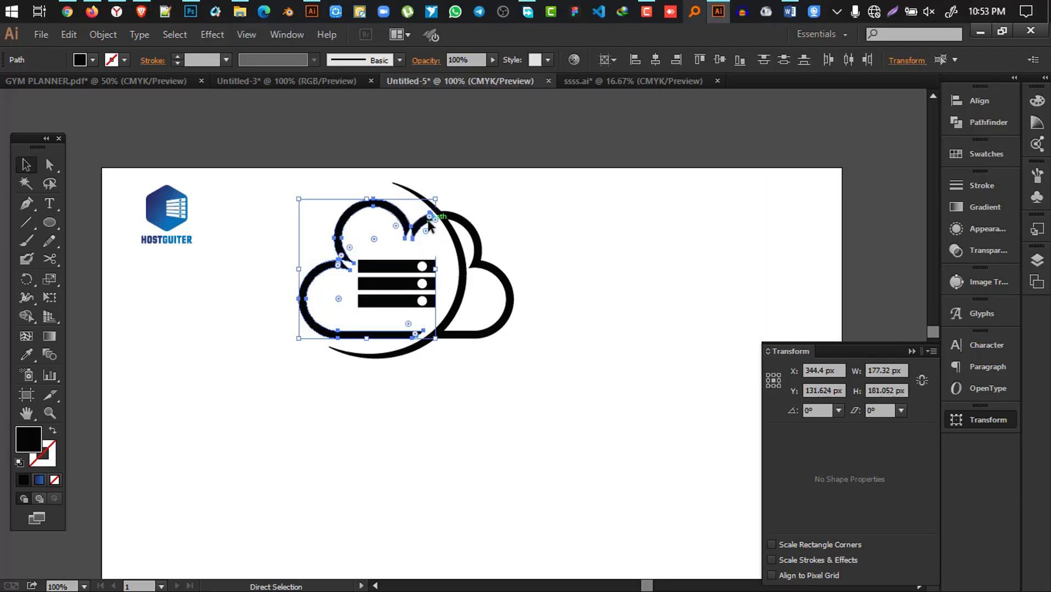
key(ctrl+g)
- Fill the grouped left cloud outline with a bright blue swatch
click(469, 230)
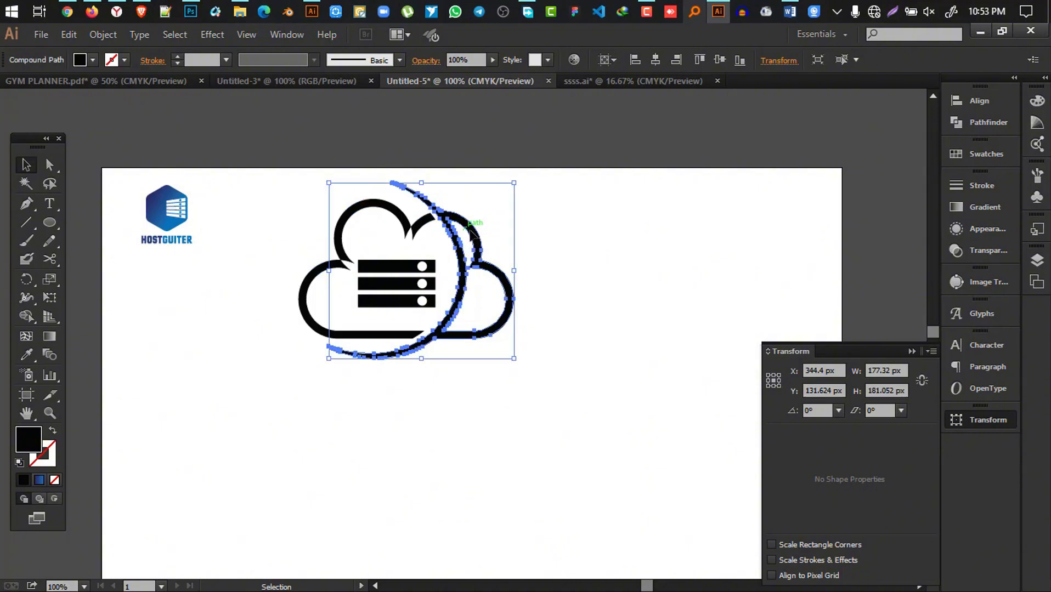
click(395, 218)
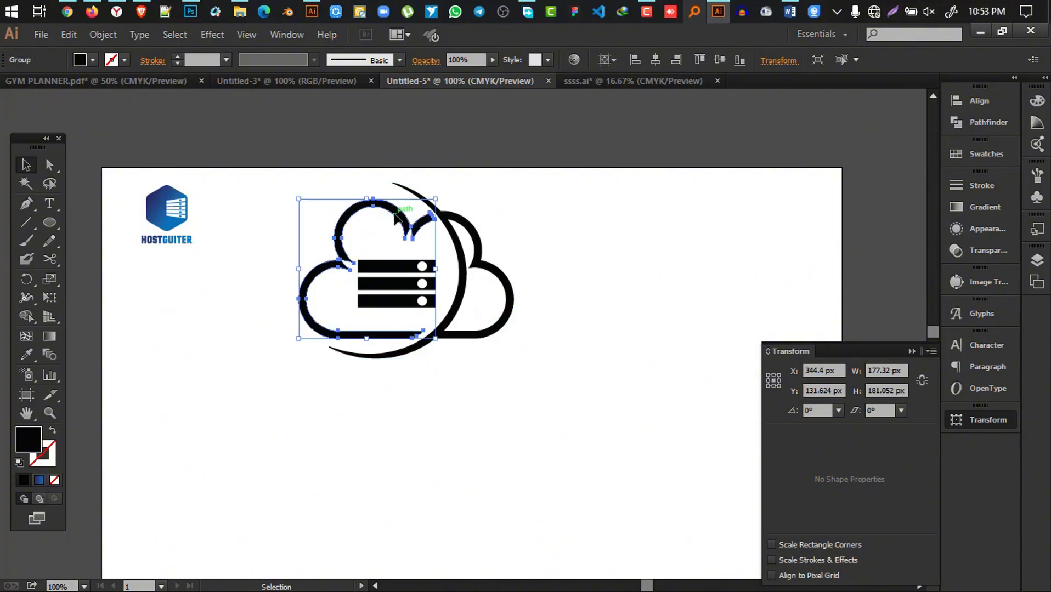
key(i)
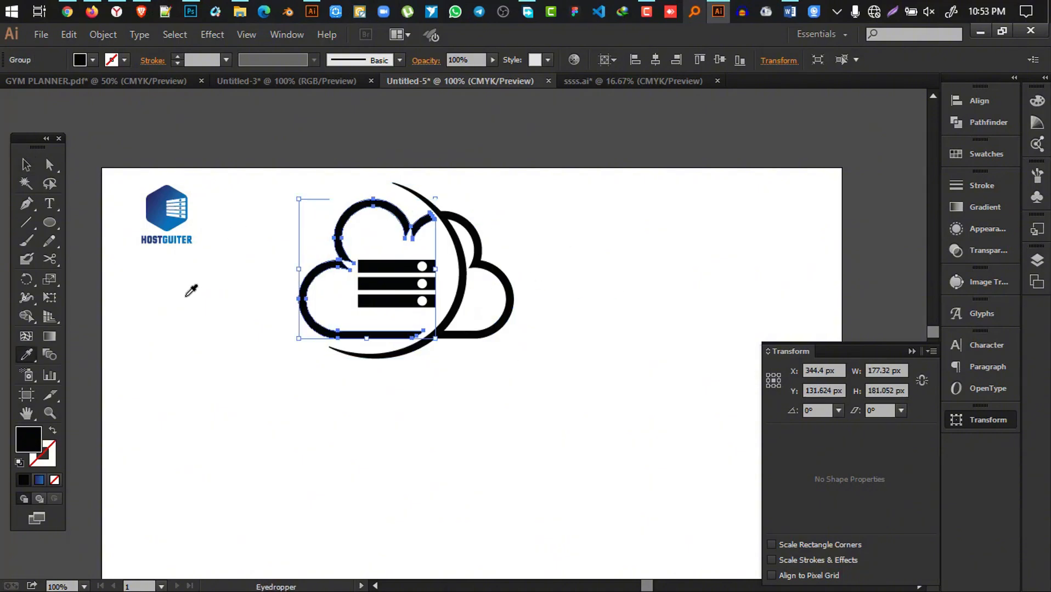
click(79, 59)
click(84, 88)
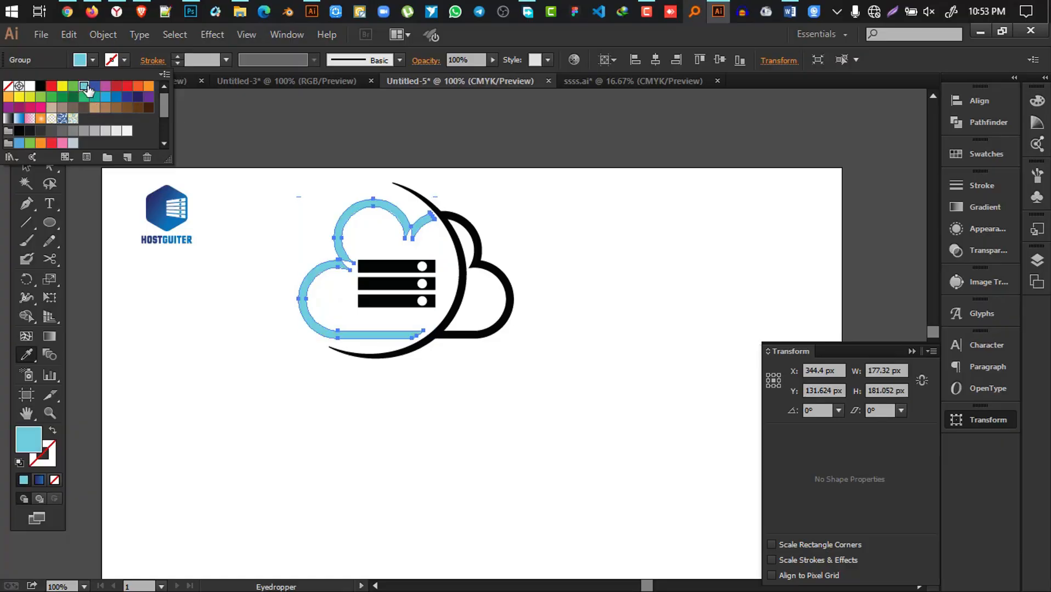
click(94, 86)
click(105, 98)
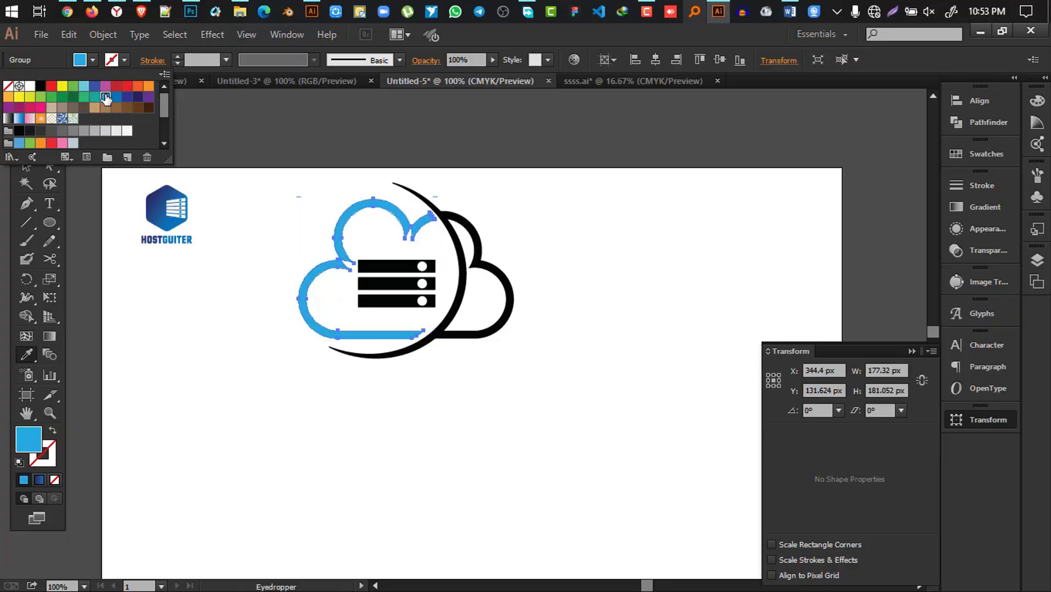
click(35, 202)
- Fill the arc and right part of the cloud with dark navy 000033
click(437, 205)
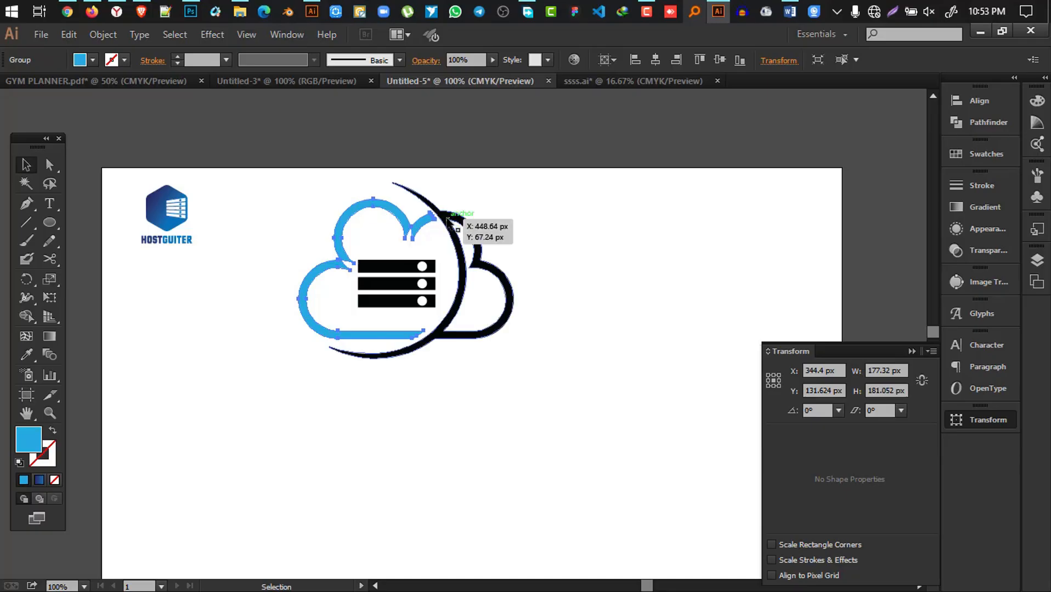
click(93, 60)
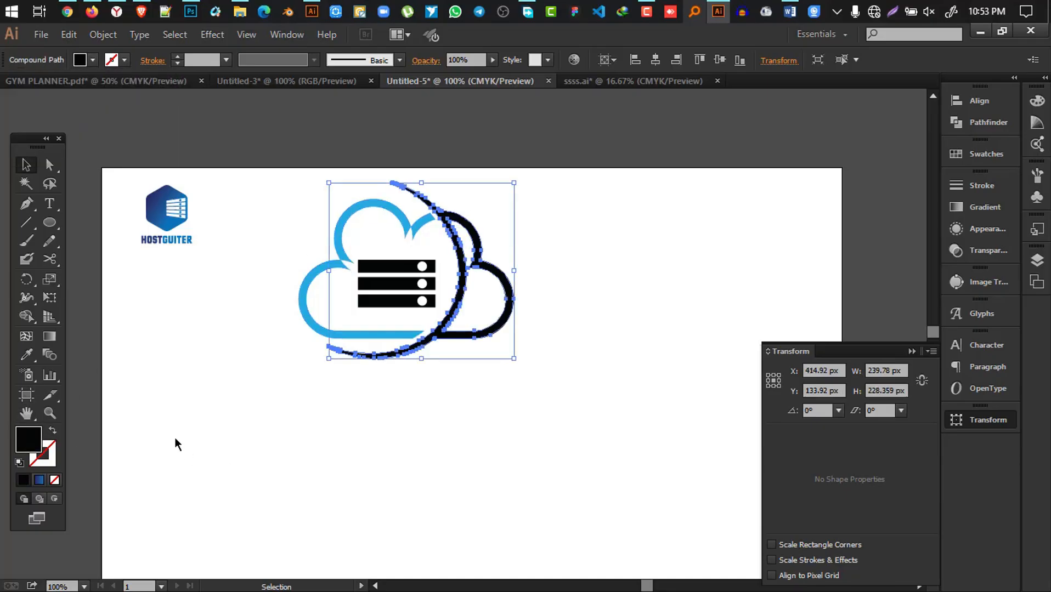
drag(718, 310, 718, 307)
click(687, 398)
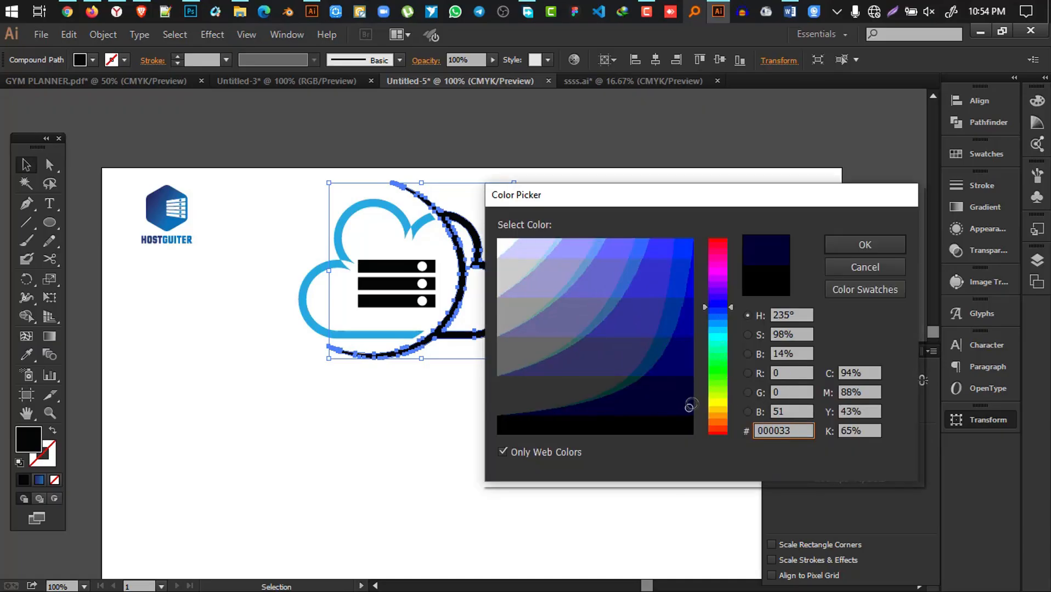
click(865, 245)
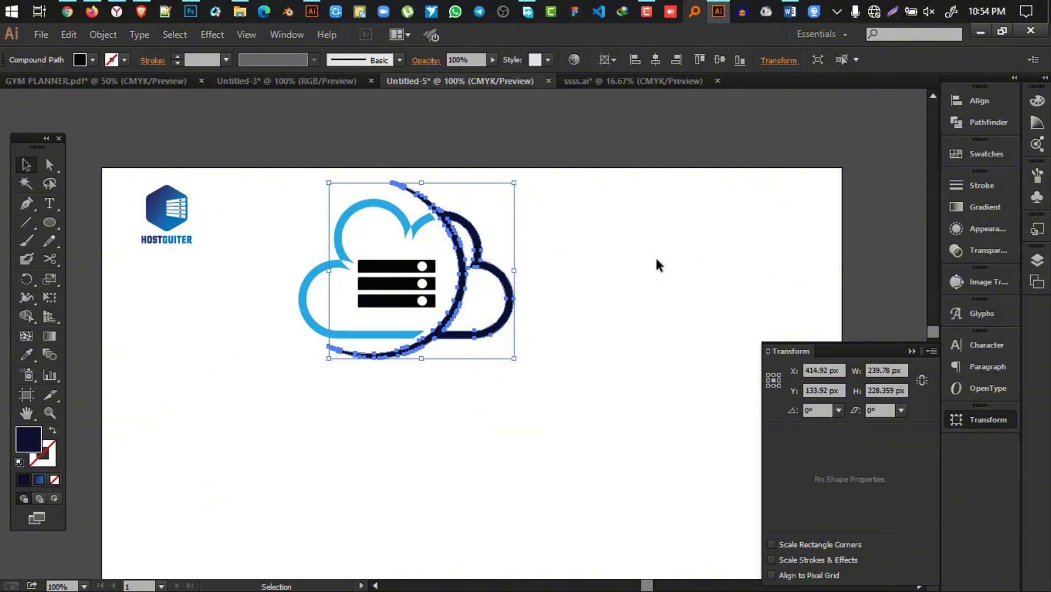
- Try an orange swatch as the fill of the three server bars
click(656, 261)
click(426, 262)
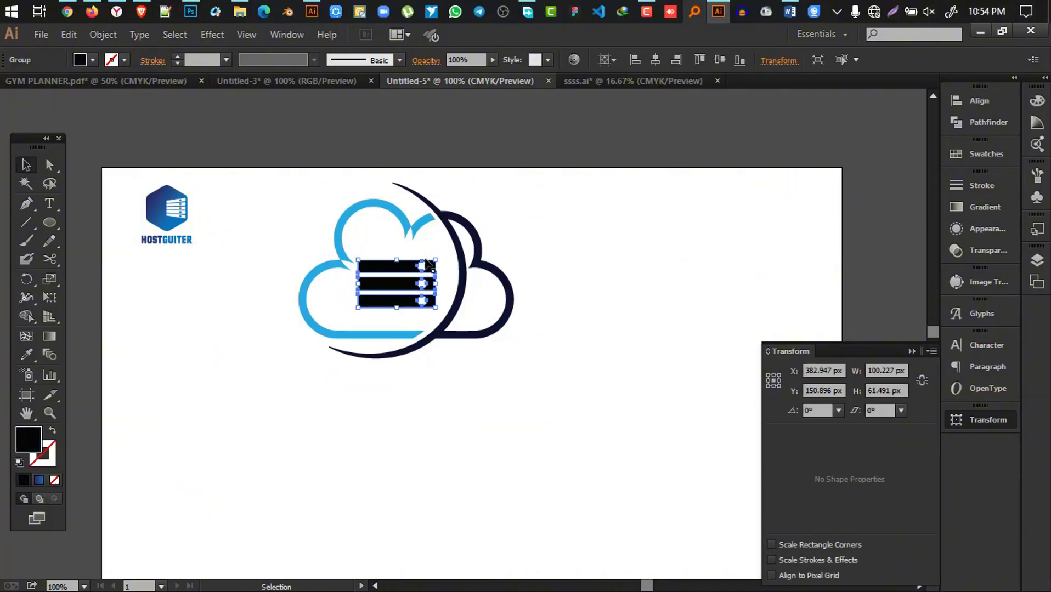
click(112, 61)
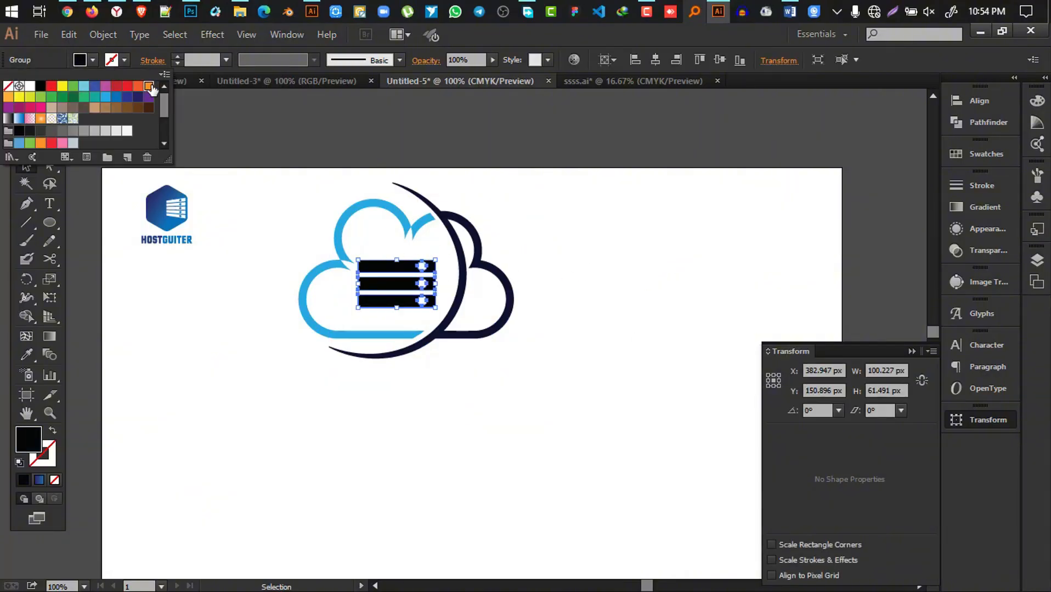
click(148, 86)
click(730, 247)
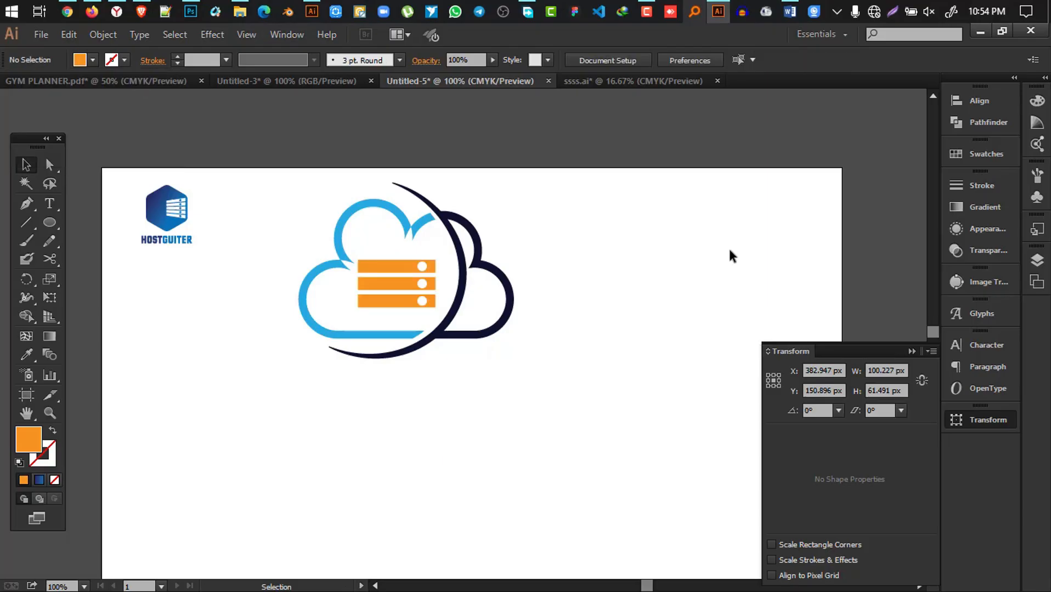
- Recolor the server bars with the dark navy sampled from the right part of the cloud
click(410, 267)
key(i)
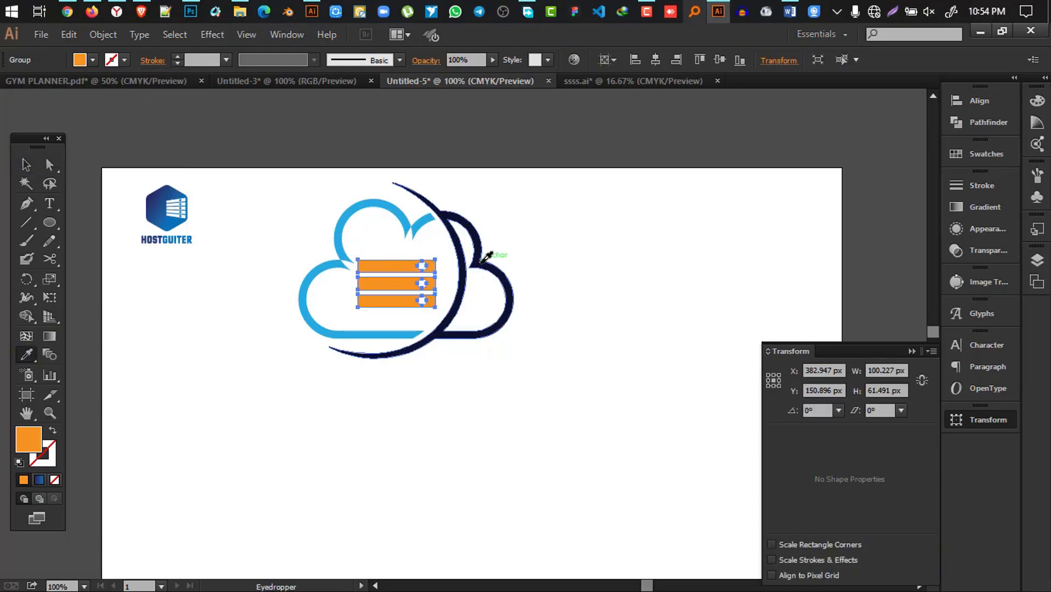
click(483, 260)
key(v)
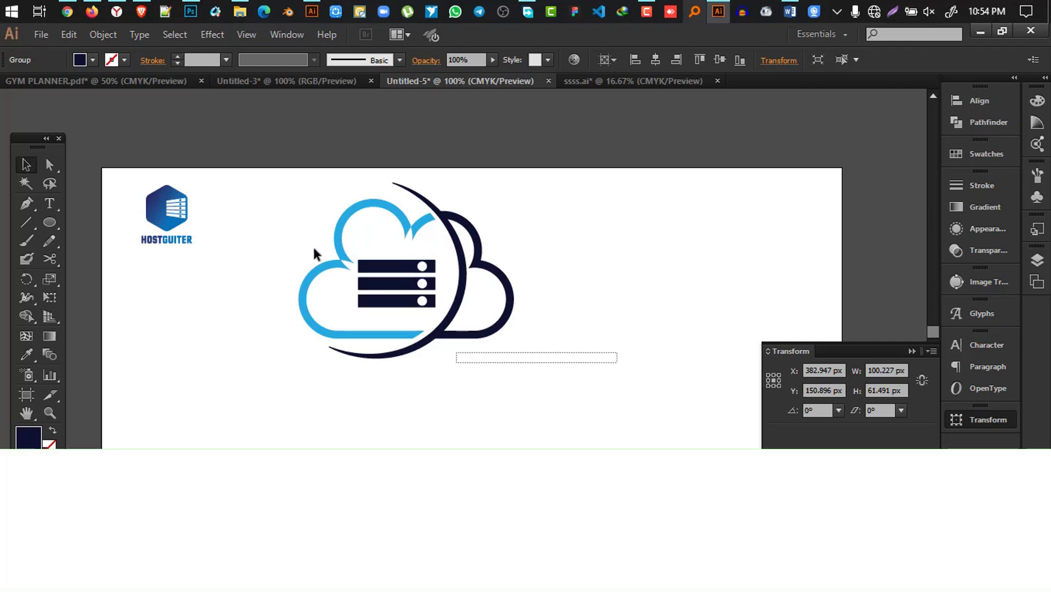
- Group the cloud, arc and server bars into one object
drag(313, 247, 469, 270)
right_click(437, 244)
click(462, 303)
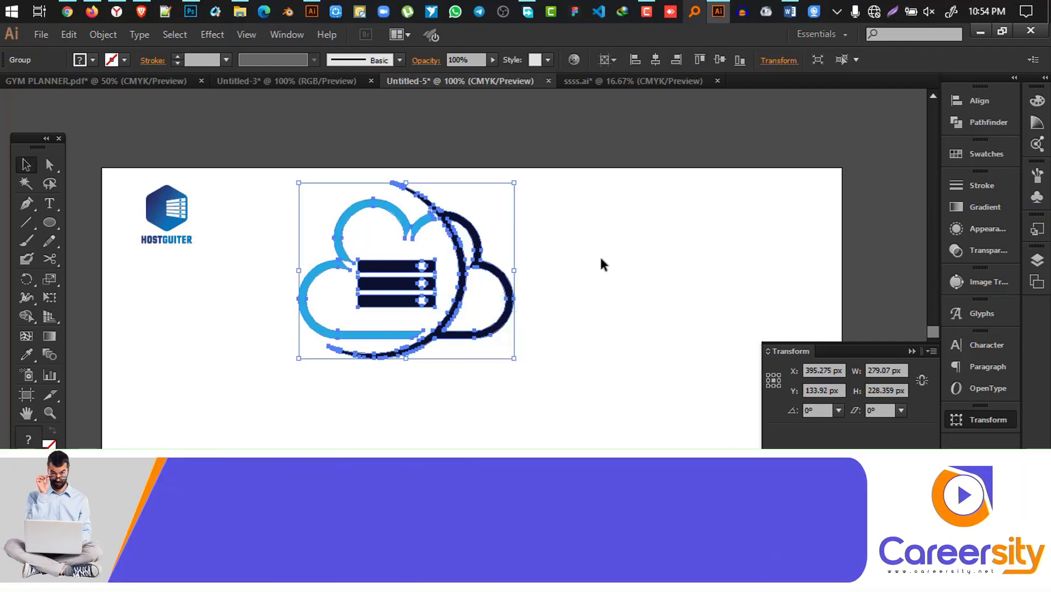
click(599, 264)
- Add the text "CLOUD HOST", scale it to about 400 px wide and place it directly below the cloud
click(50, 203)
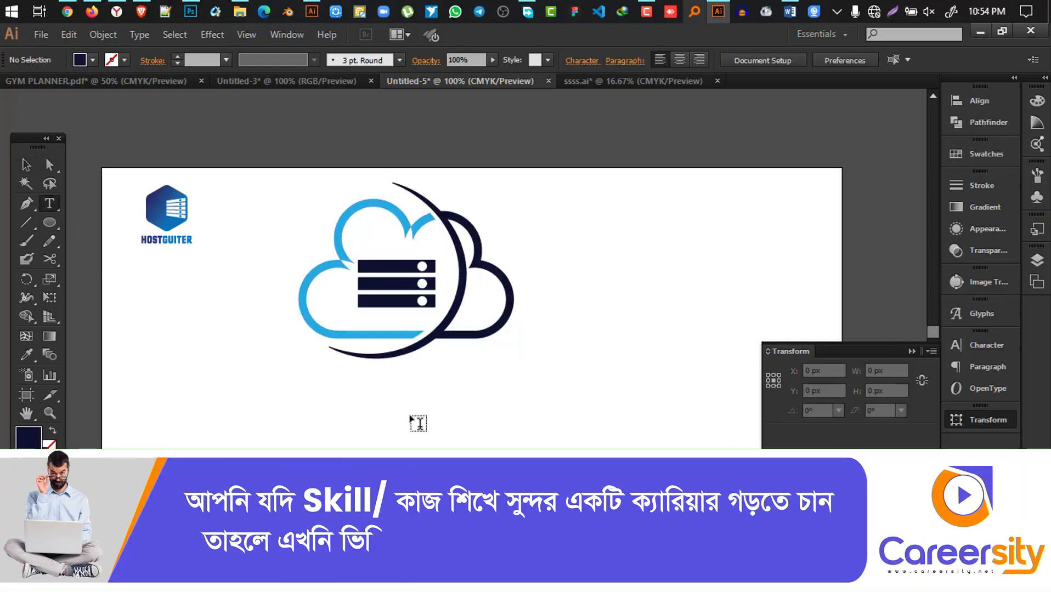
click(310, 439)
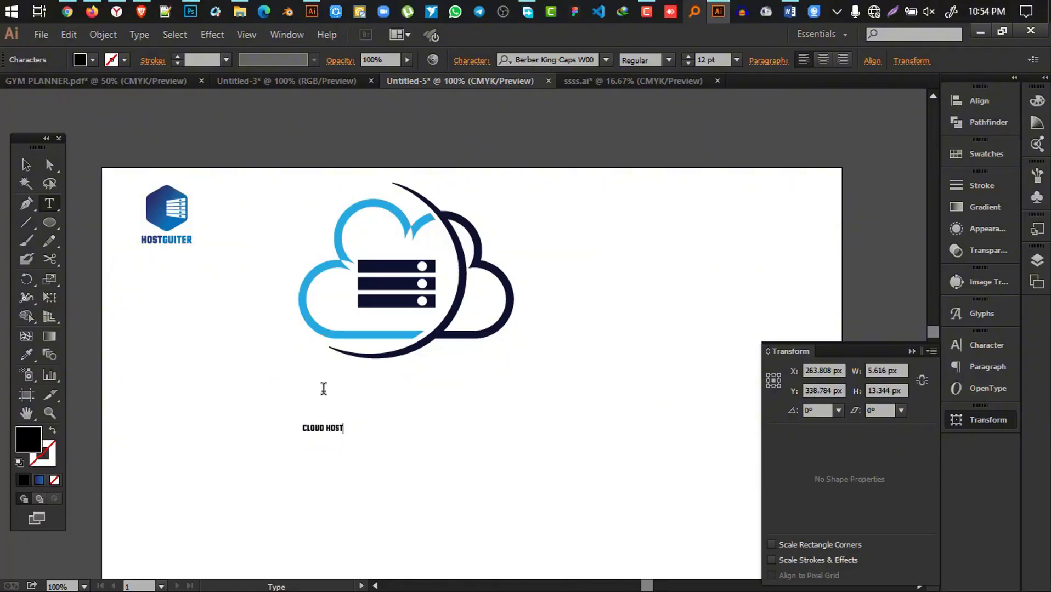
click(25, 164)
drag(347, 435, 609, 543)
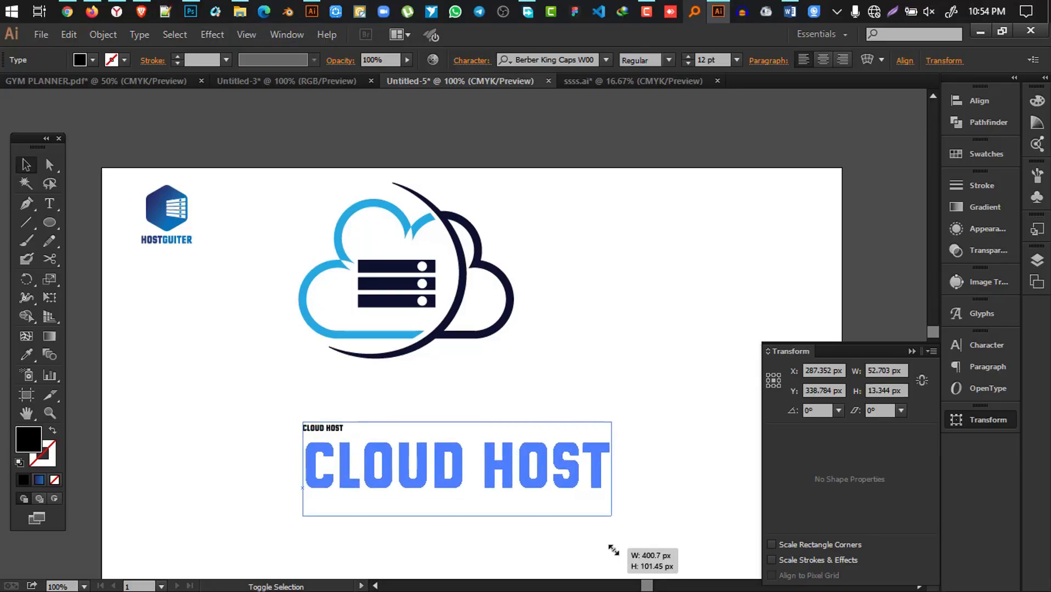
drag(451, 455, 423, 403)
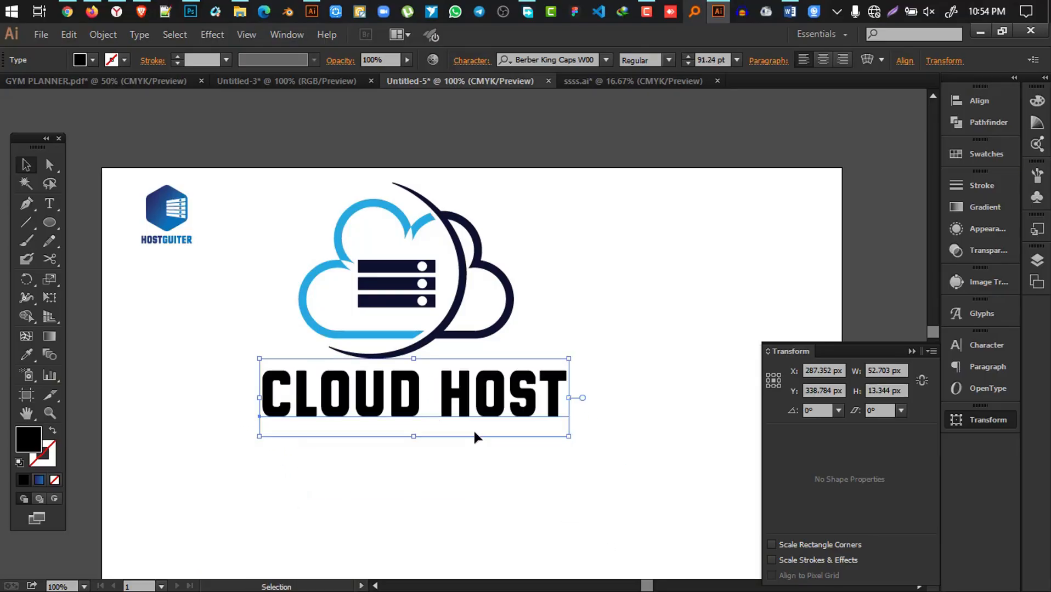
- Set the logo text's font to Balibold-Regular and shift the text slightly to sit under the cloud
click(538, 61)
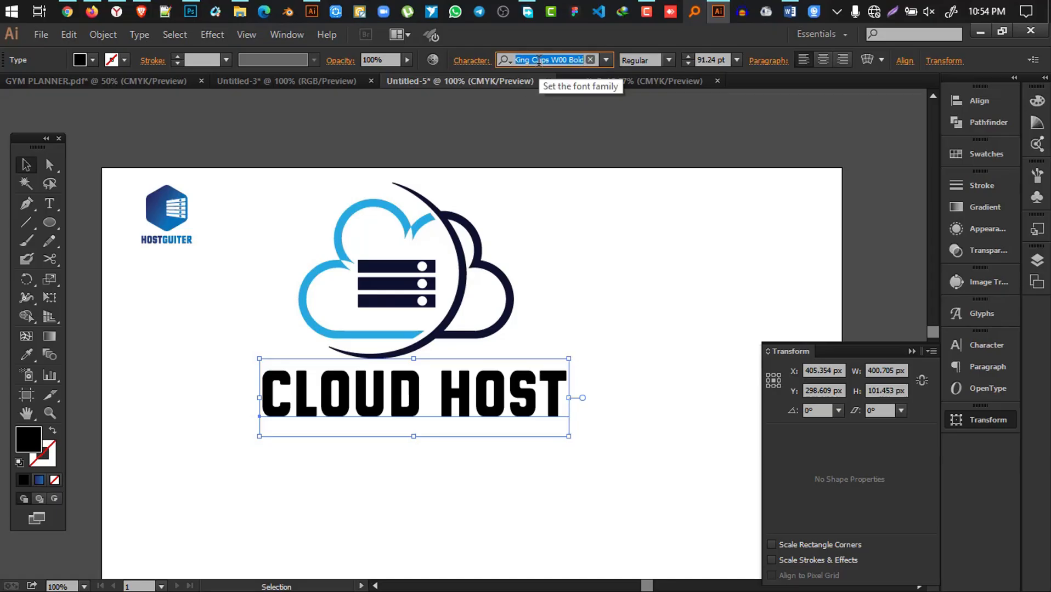
text(bali)
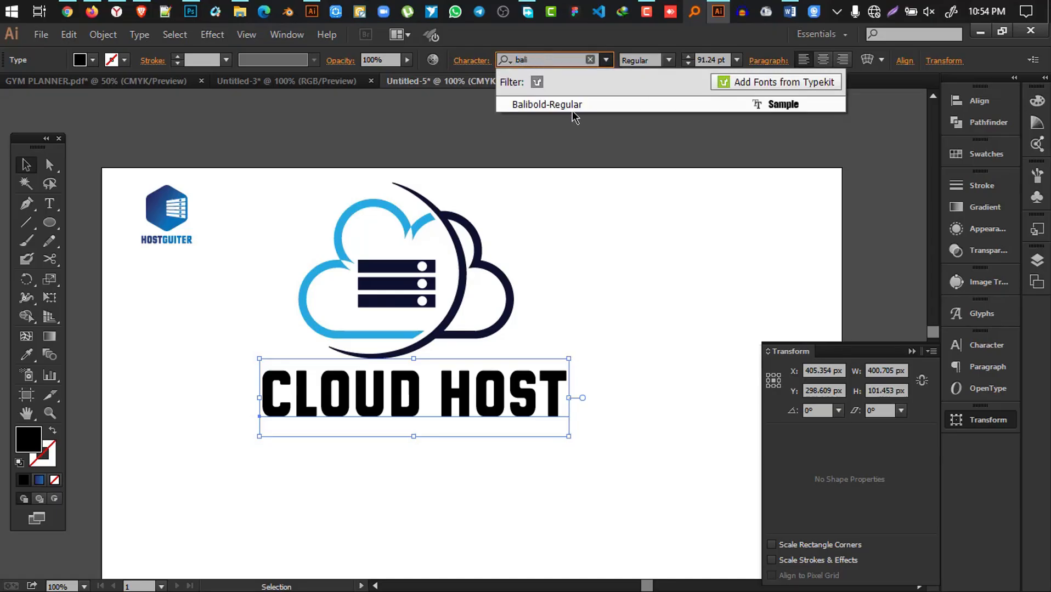
click(573, 109)
drag(442, 396, 433, 395)
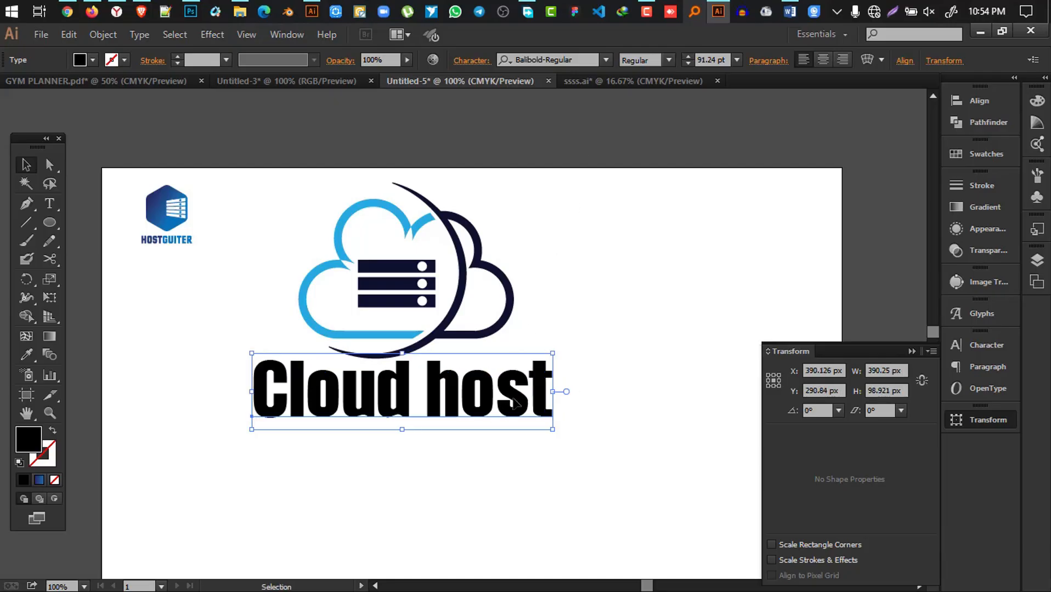
- Change the case of the logo text to uppercase
click(139, 35)
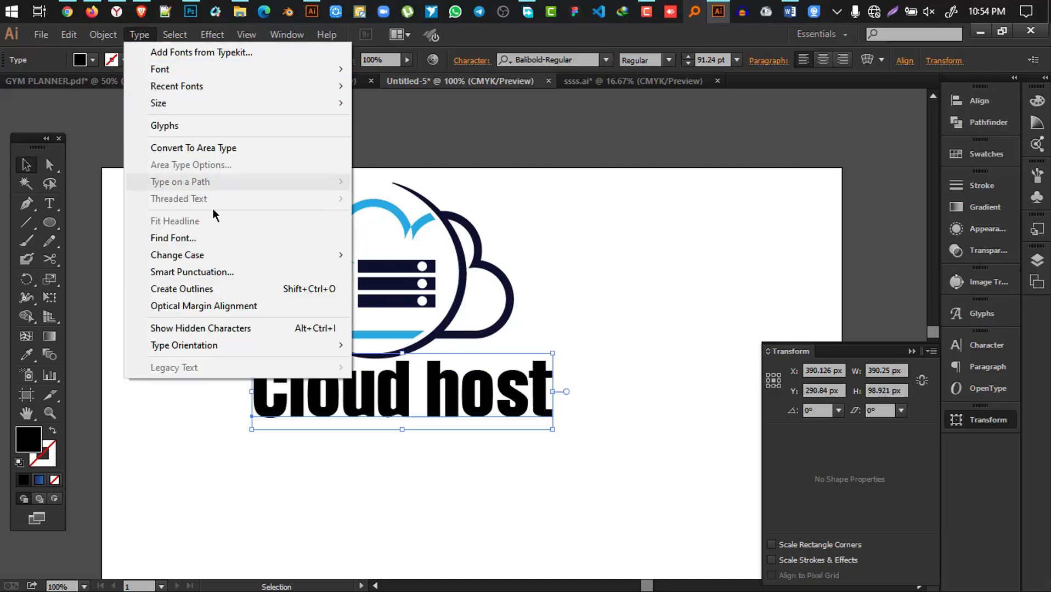
mouse_move(222, 259)
click(399, 255)
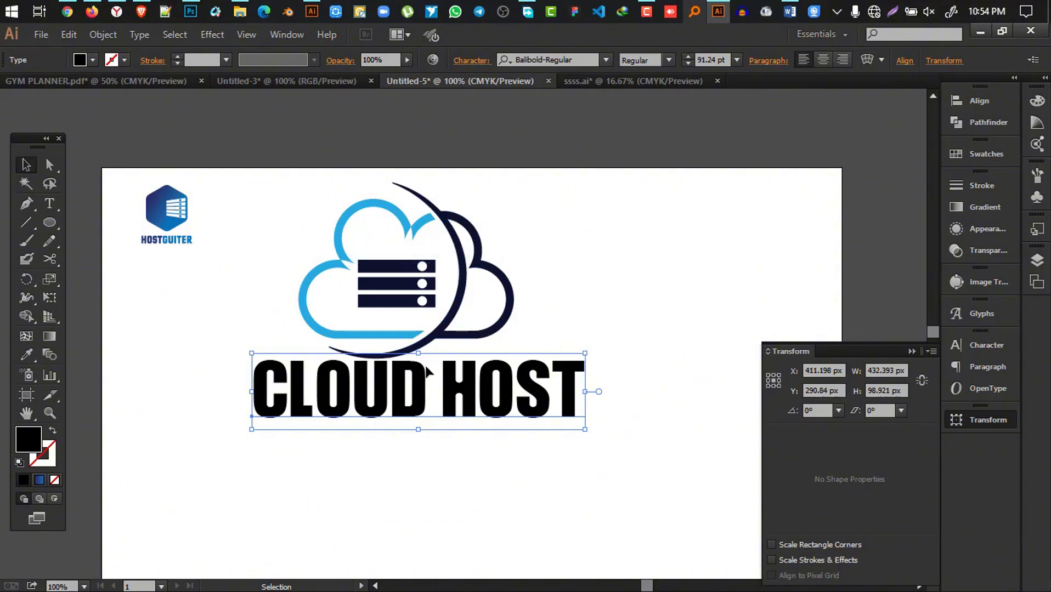
- Scale the CLOUD HOST text down to about 350 px wide and center it just below the cloud
drag(418, 380, 418, 384)
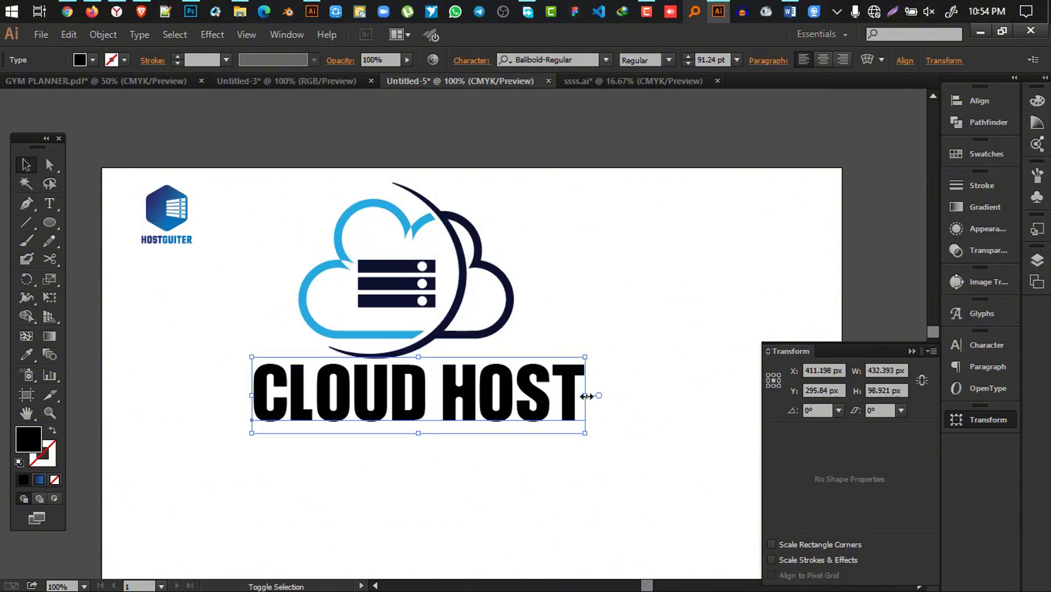
drag(587, 396, 521, 393)
drag(443, 384, 11, 369)
- Color the word CLOUD with the dark navy sampled from the server bars
triple_click(404, 394)
click(27, 356)
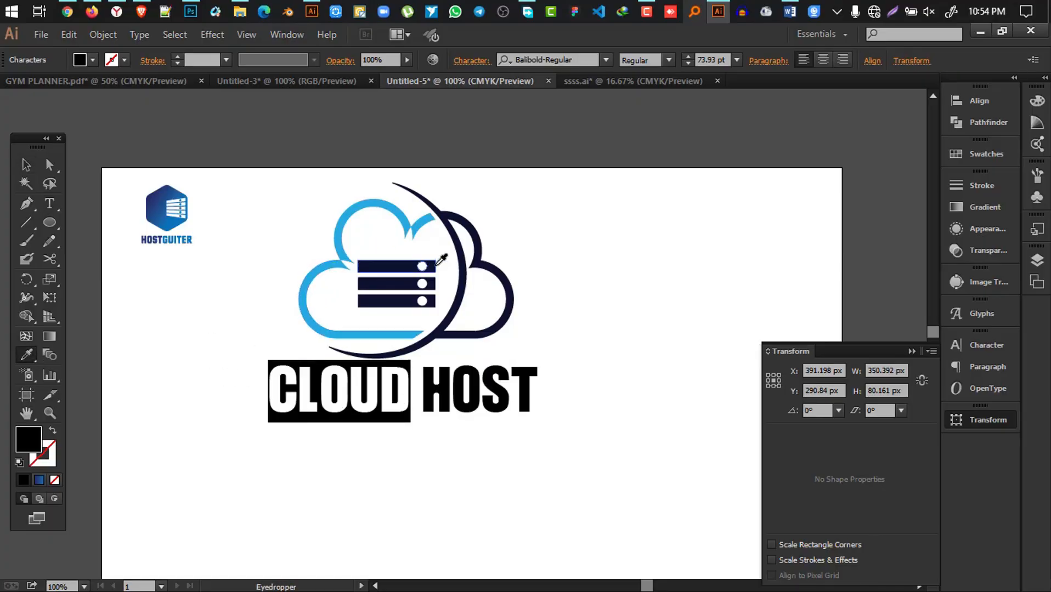
click(433, 268)
click(15, 164)
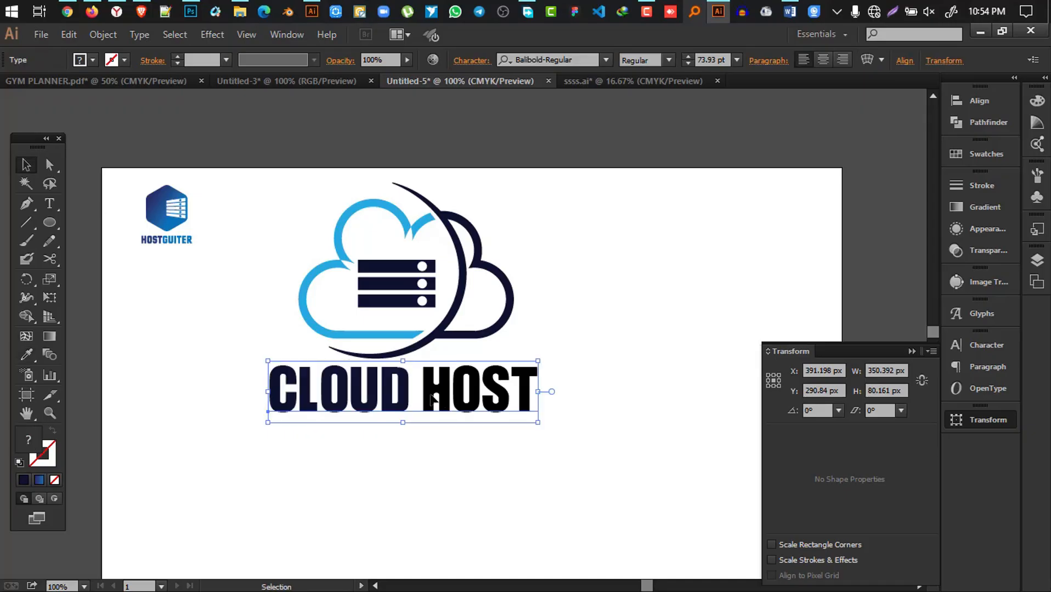
- Color the word HOST with the light blue sampled from the cloud outline
double_click(415, 392)
shift+click(536, 391)
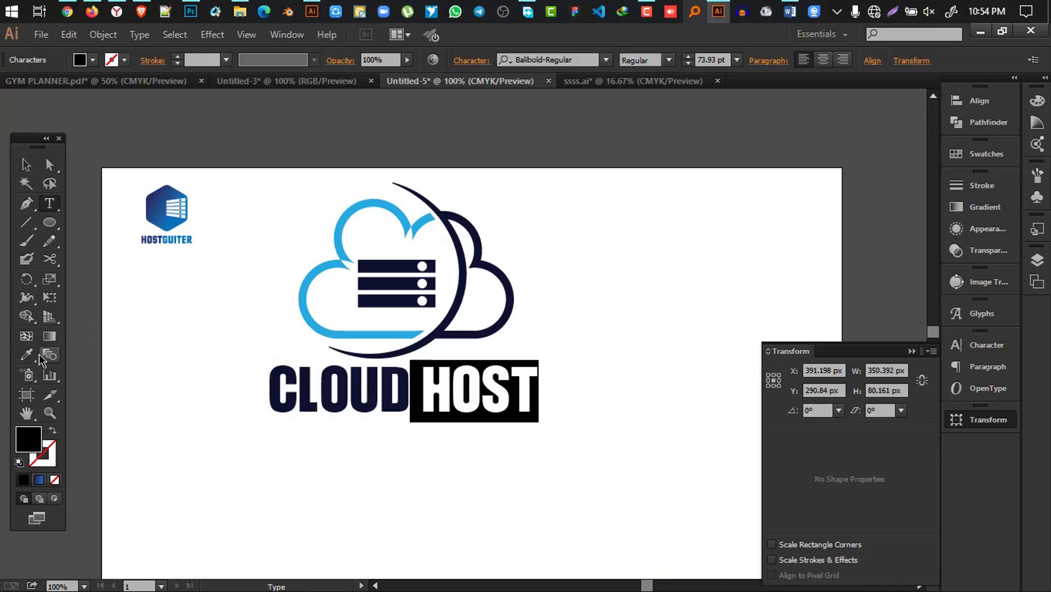
click(27, 355)
click(353, 251)
click(26, 164)
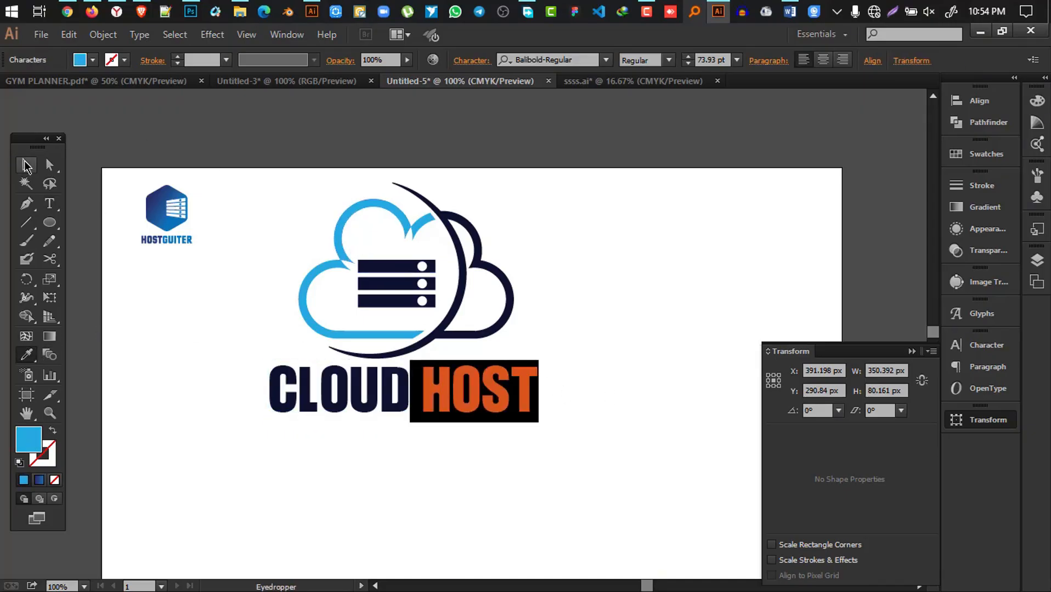
- Convert the CLOUD HOST text to outlines
right_click(403, 393)
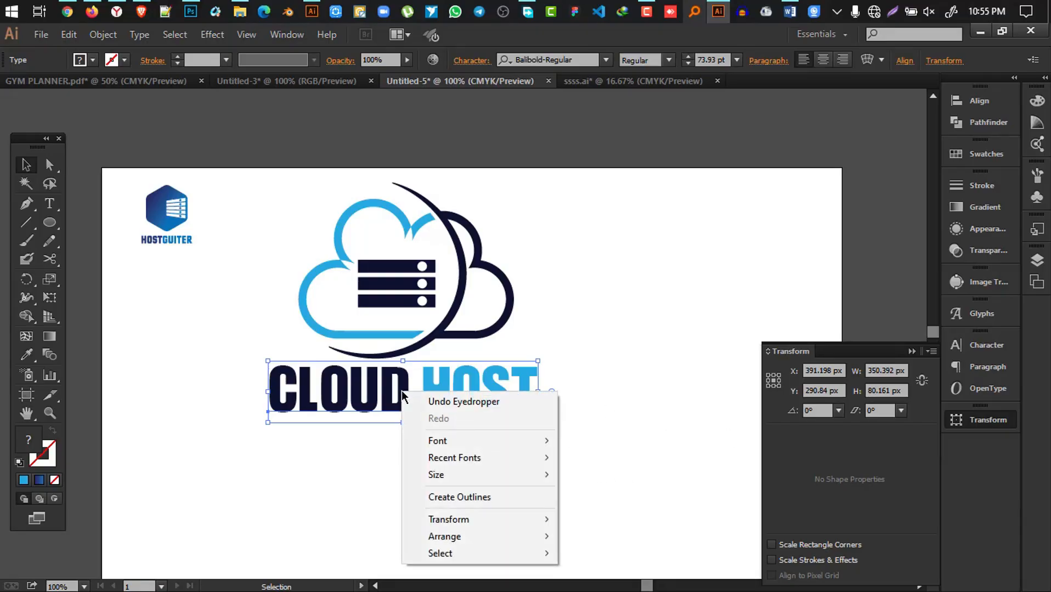
click(472, 498)
click(564, 469)
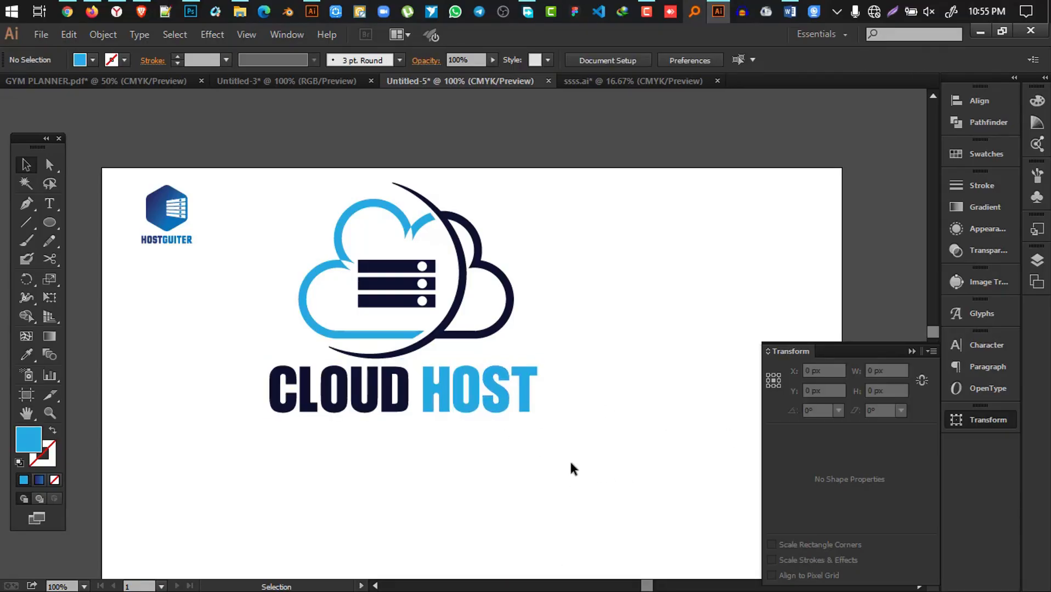
- Center the whole cloud logo with its lettering horizontally on the artboard and group all its parts
drag(569, 468, 360, 225)
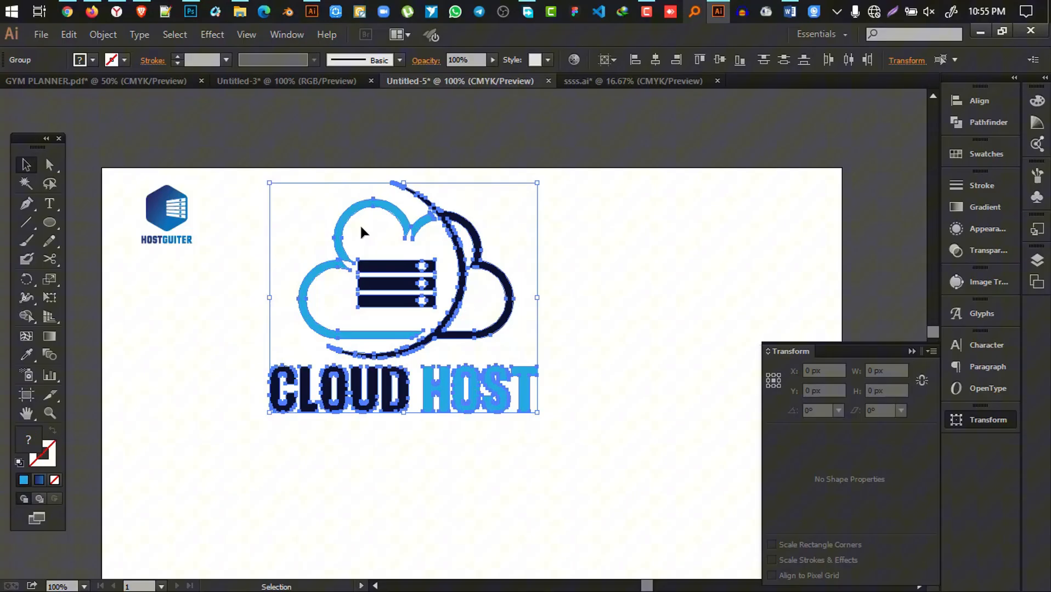
click(655, 60)
right_click(476, 212)
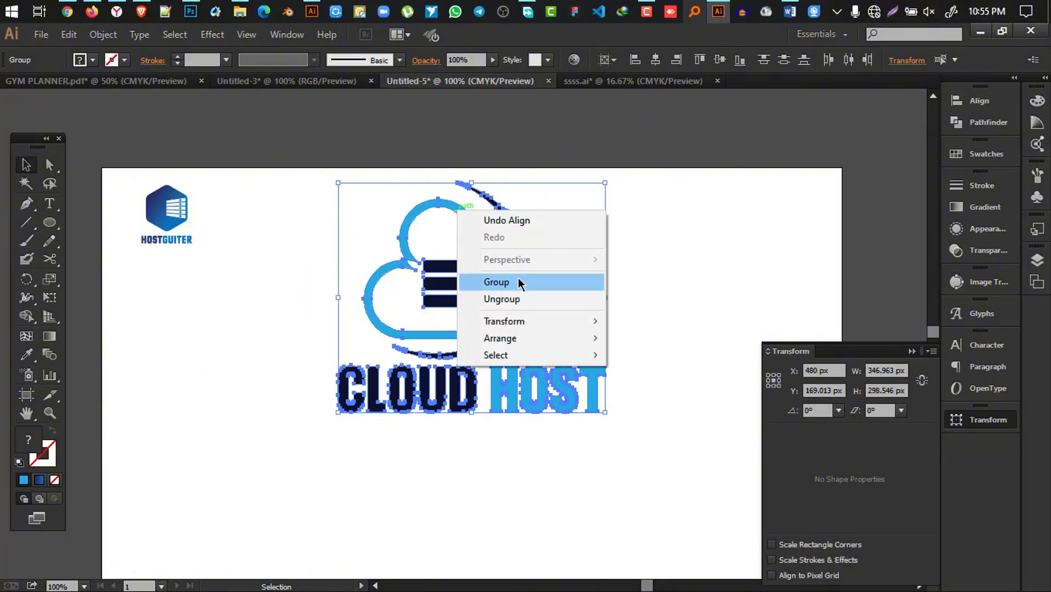
click(516, 284)
click(640, 292)
click(550, 267)
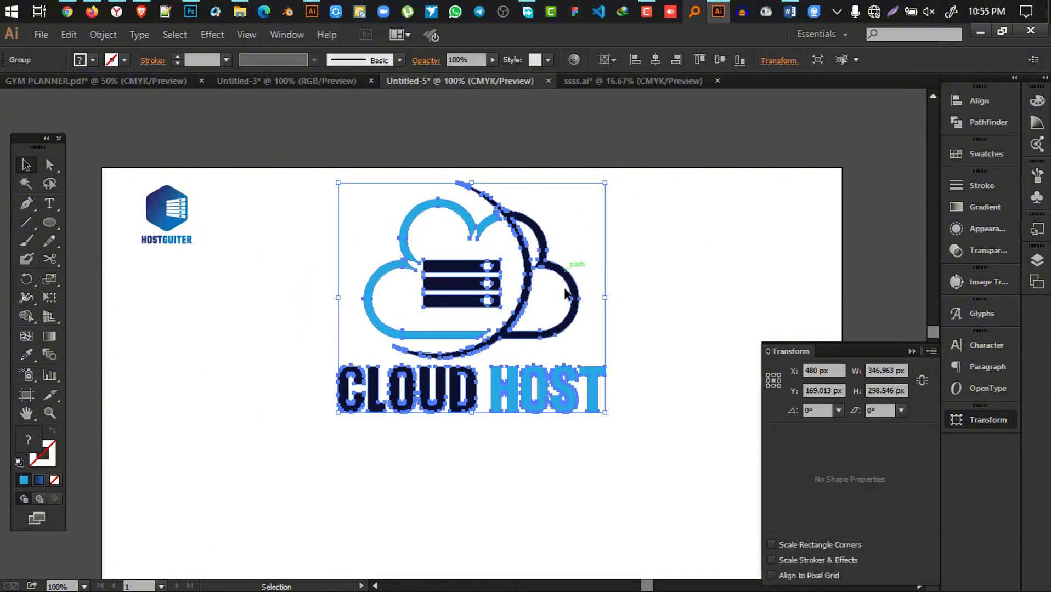
- Enlarge the HOSTGUITER logo to about 242 px wide and place it beside the cloud logo, on its left
click(186, 236)
drag(192, 243, 329, 403)
drag(250, 284, 220, 312)
click(442, 485)
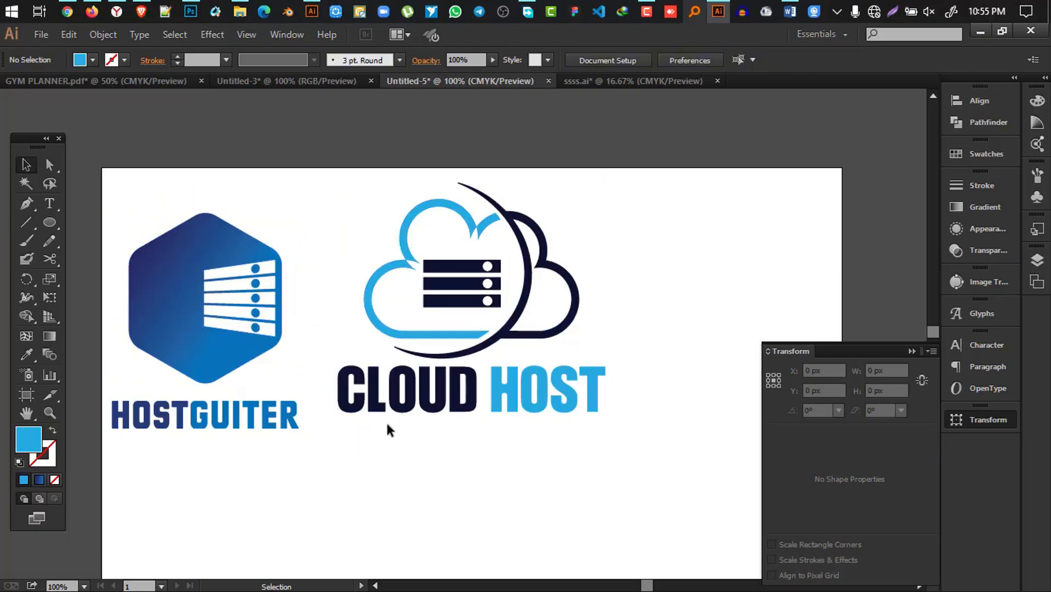
scroll(396, 420, down, 3)
scroll(357, 393, up, 2)
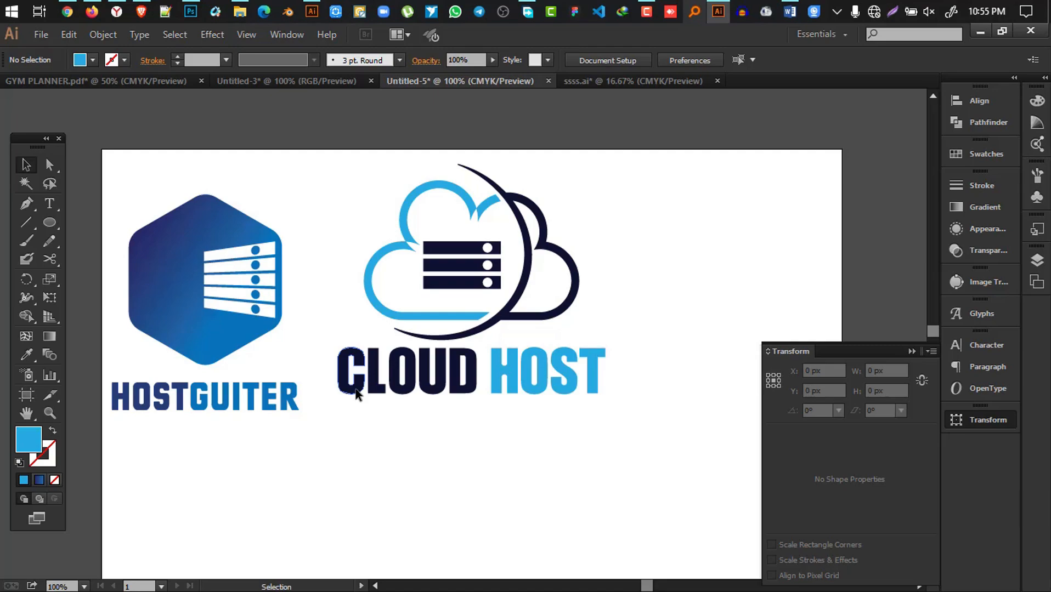
scroll(357, 394, up, 1)
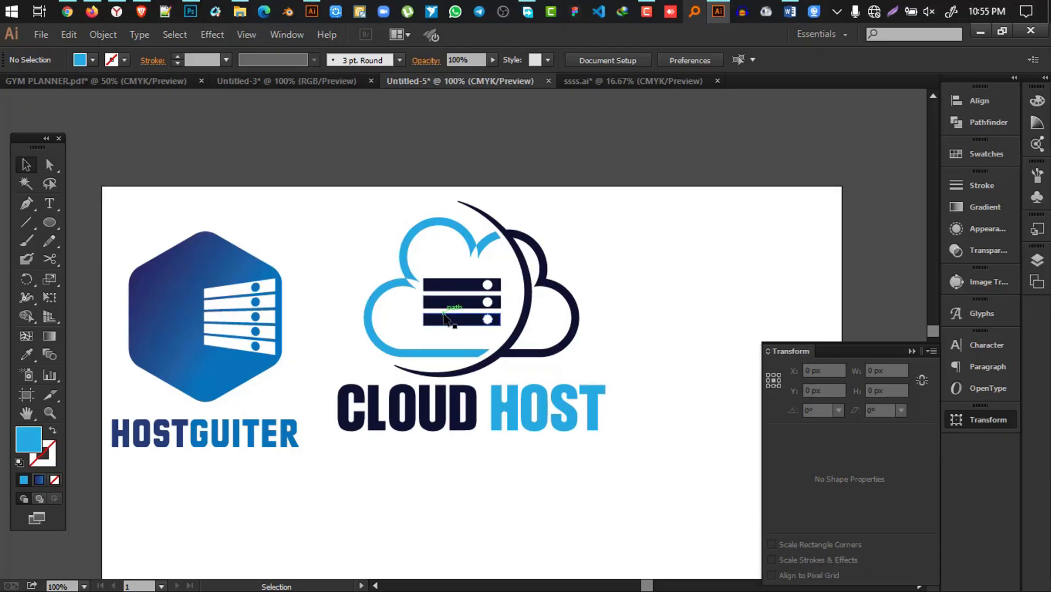
- Shift the cloud logo right to about X 583 px and the HOSTGUITER logo to about X 227 px, side by side
click(486, 243)
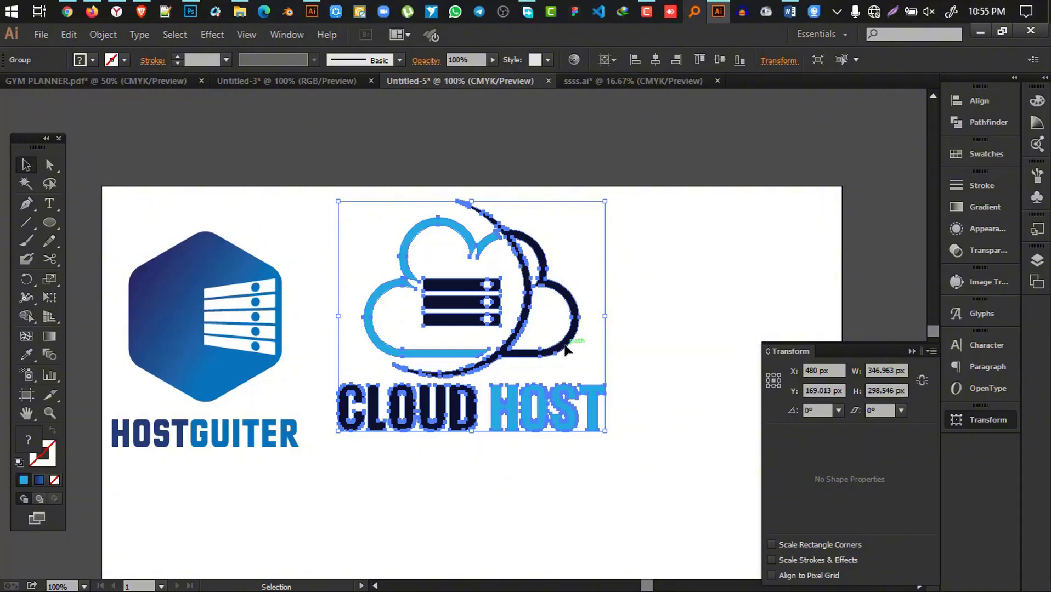
drag(565, 350, 646, 346)
drag(226, 305, 296, 278)
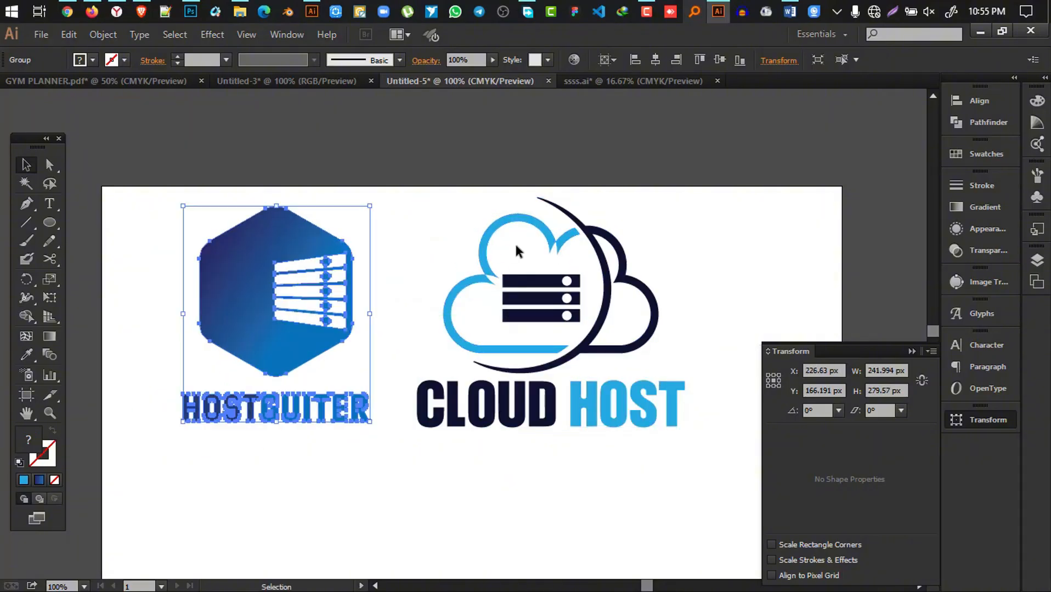
click(515, 221)
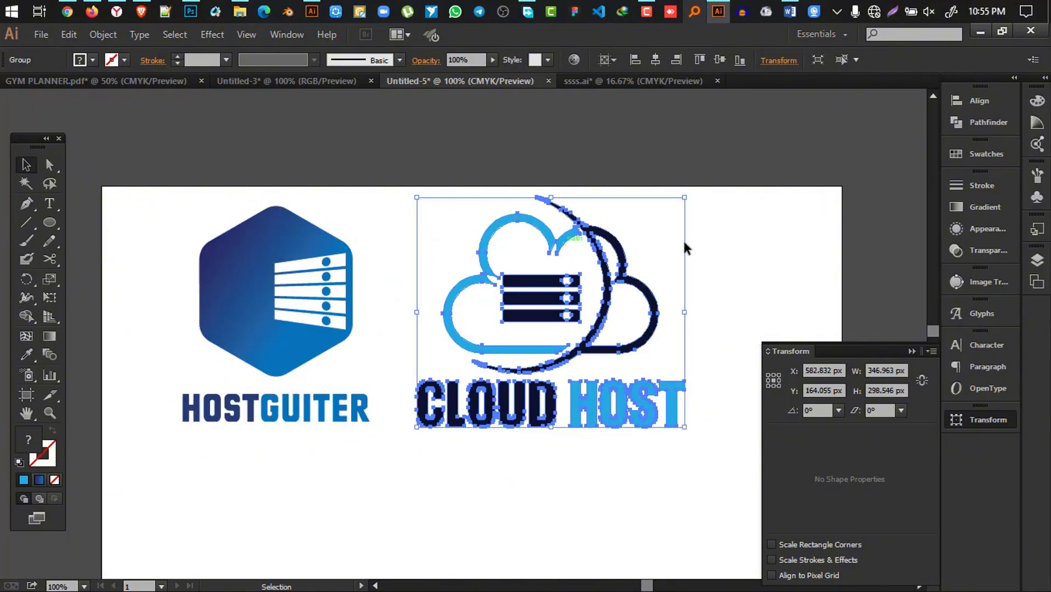
click(724, 256)
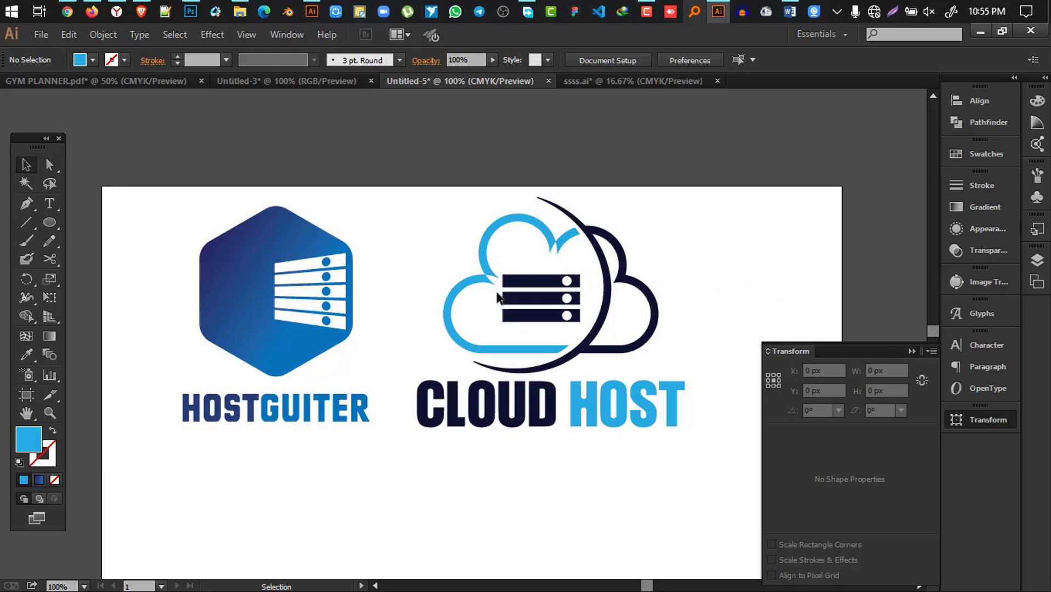
click(646, 11)
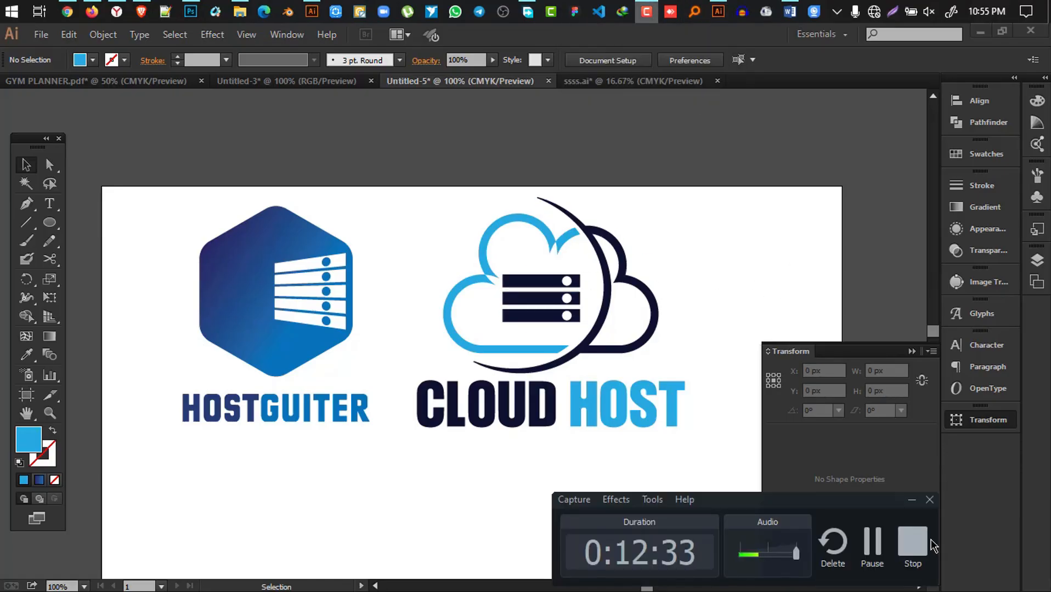